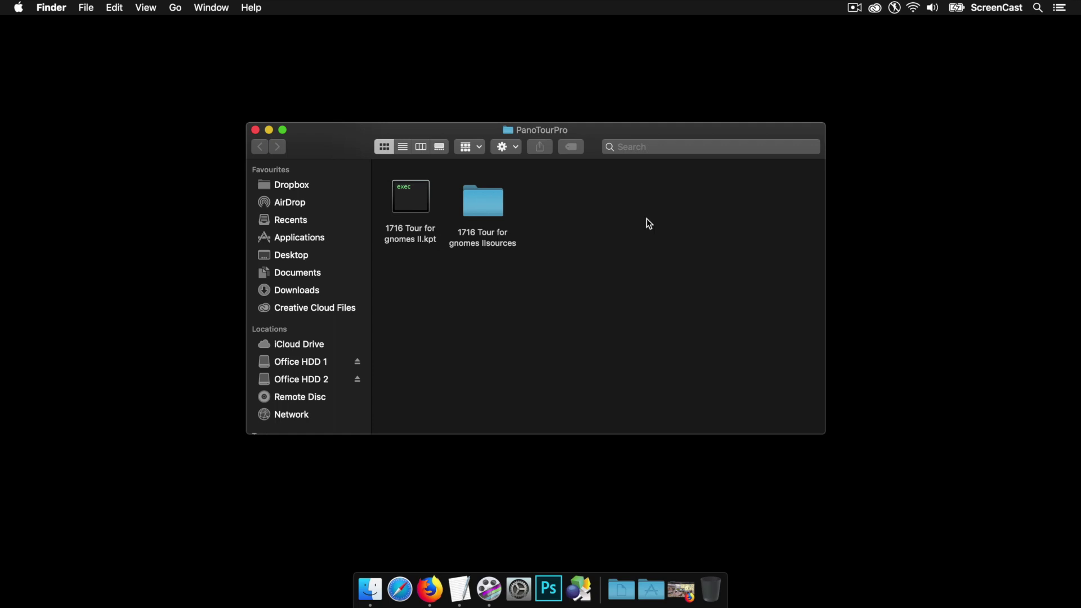
Review the published Floor Plan 1716 tour in Firefox, including its room list, then minimize the browser to return to Finder
{"action": "left_click", "coordinate": [673, 580]}
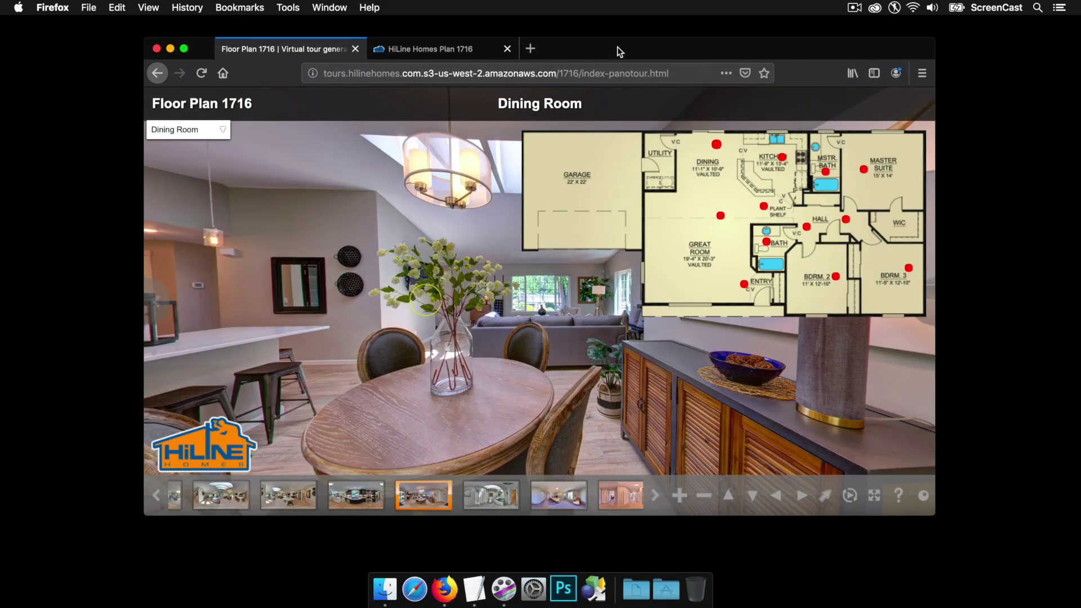
{"action": "left_click_drag", "start_coordinate": [616, 48], "coordinate": [608, 46]}
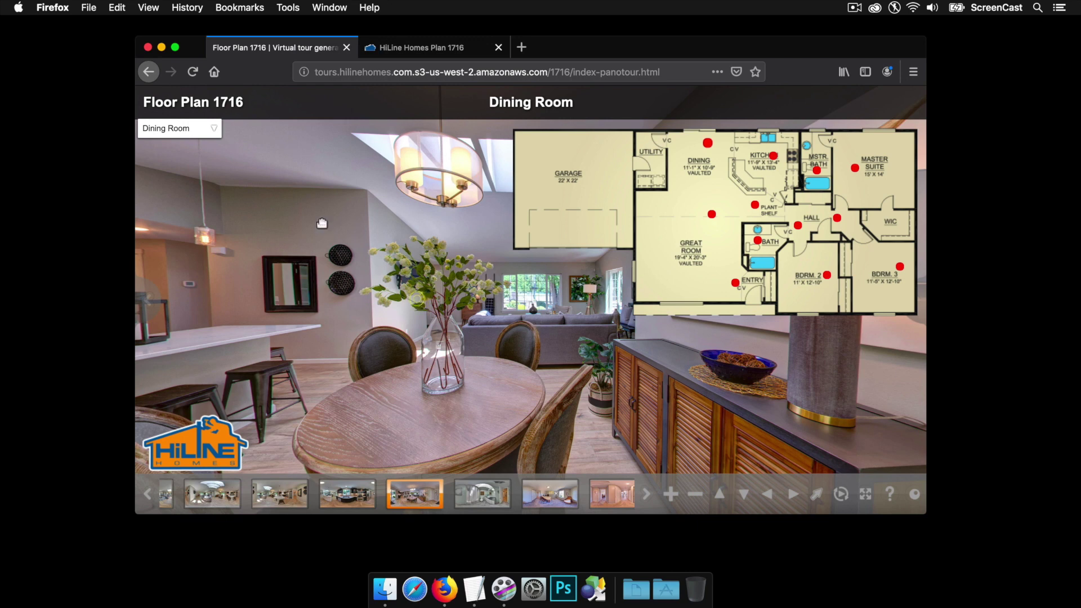
{"action": "left_click", "coordinate": [214, 129]}
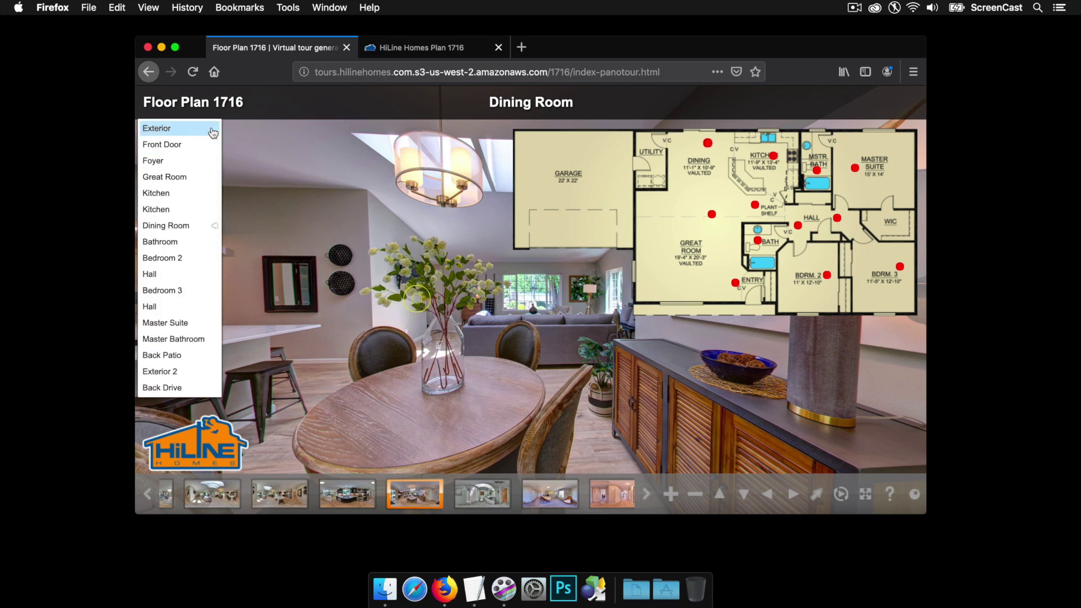
{"action": "left_click", "coordinate": [213, 226]}
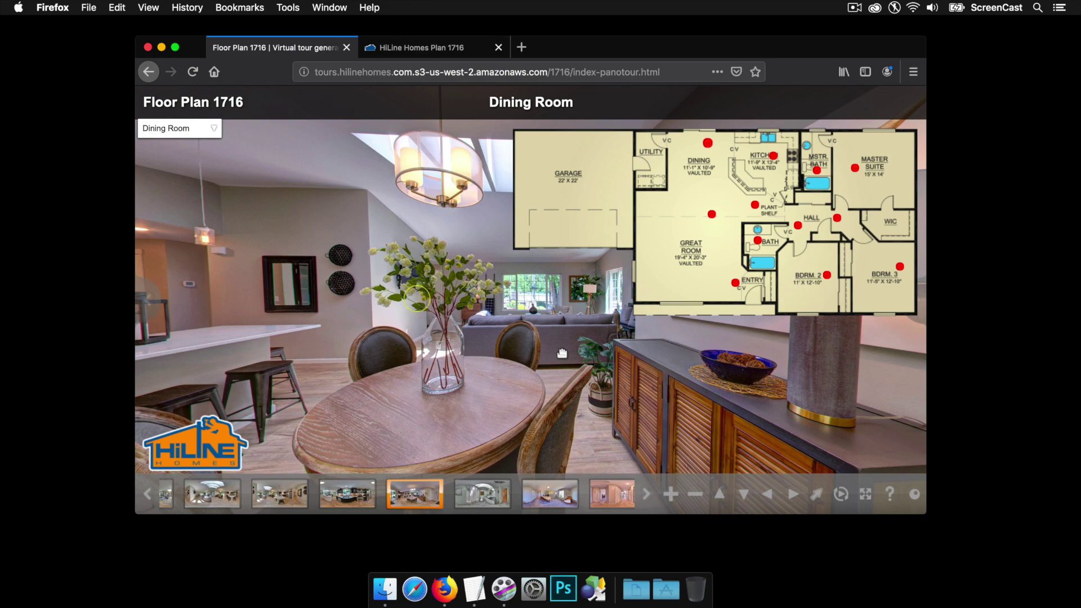
{"action": "left_click", "coordinate": [160, 46]}
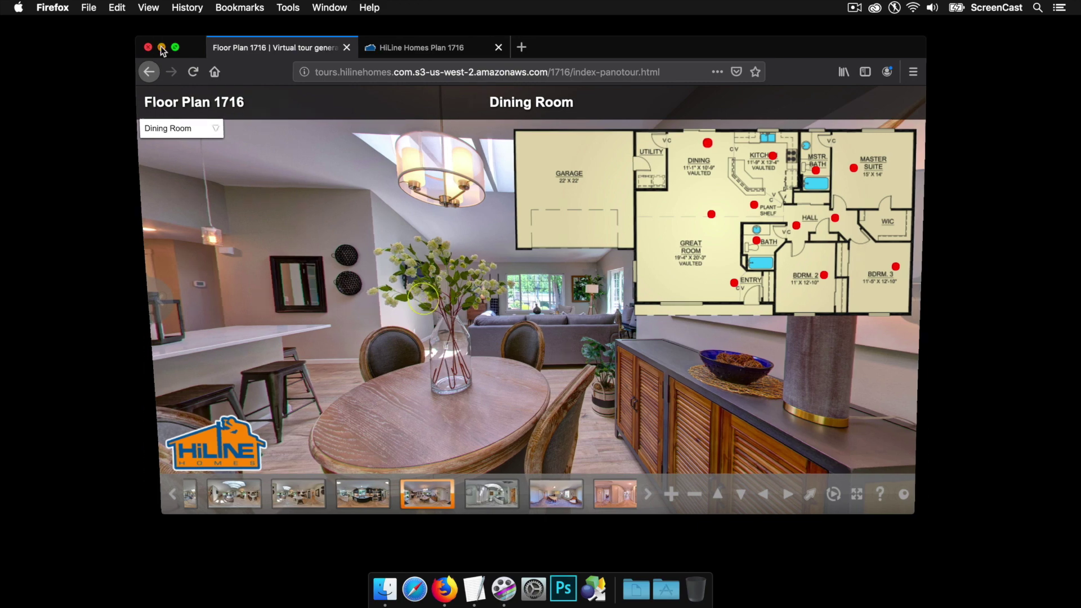
{"action": "left_click_drag", "start_coordinate": [464, 129], "coordinate": [460, 98]}
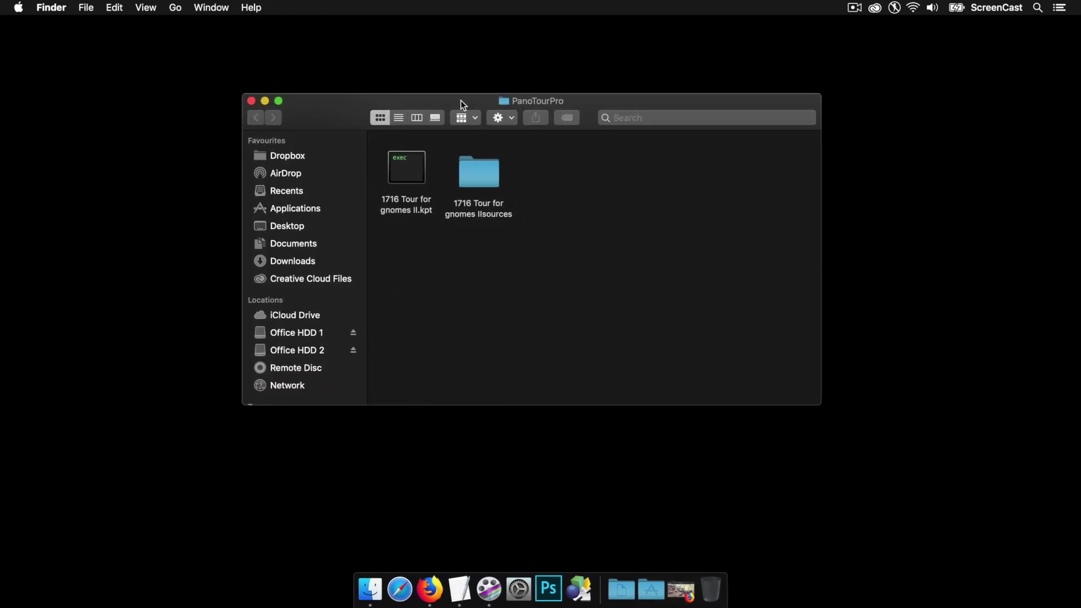
Switch to Pano2VR, dismiss the welcome window and import the Panotour project 1716 Tour for gnomes II.kpt
{"action": "left_click", "coordinate": [581, 589]}
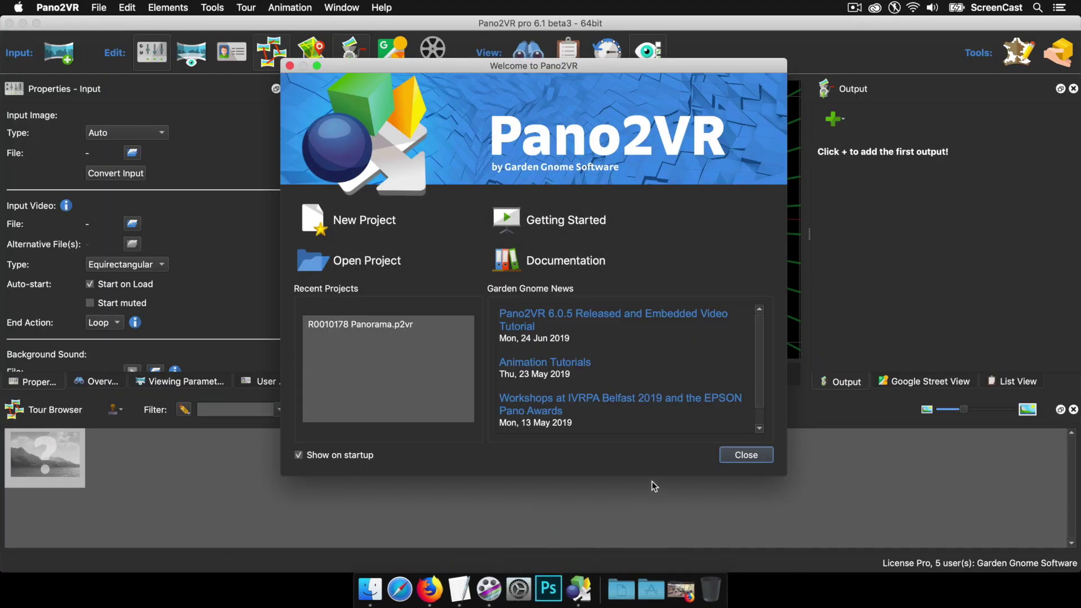
{"action": "left_click", "coordinate": [747, 455]}
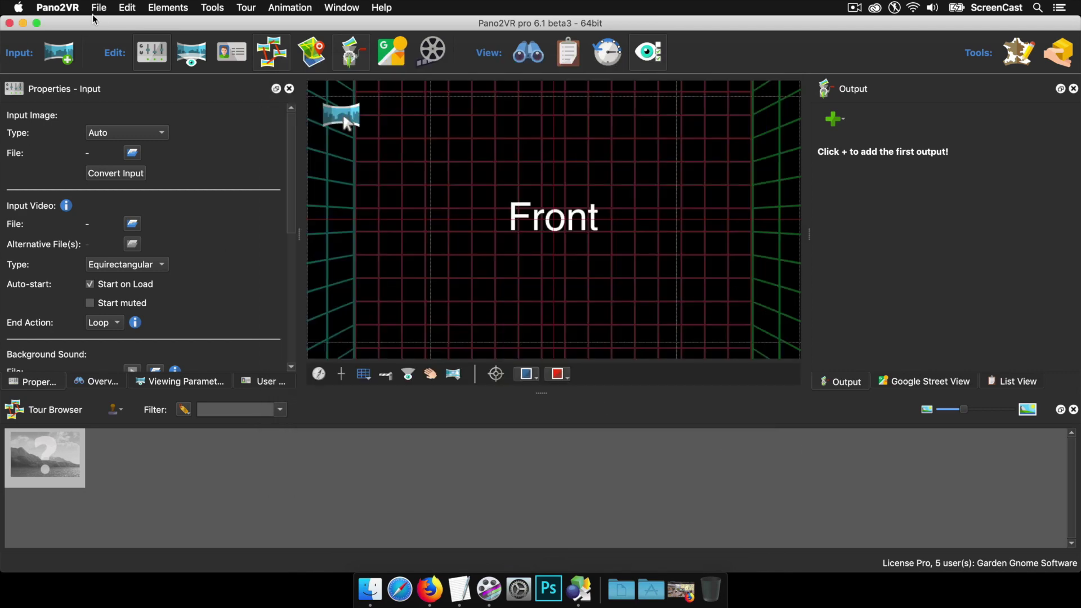
{"action": "left_click", "coordinate": [100, 8]}
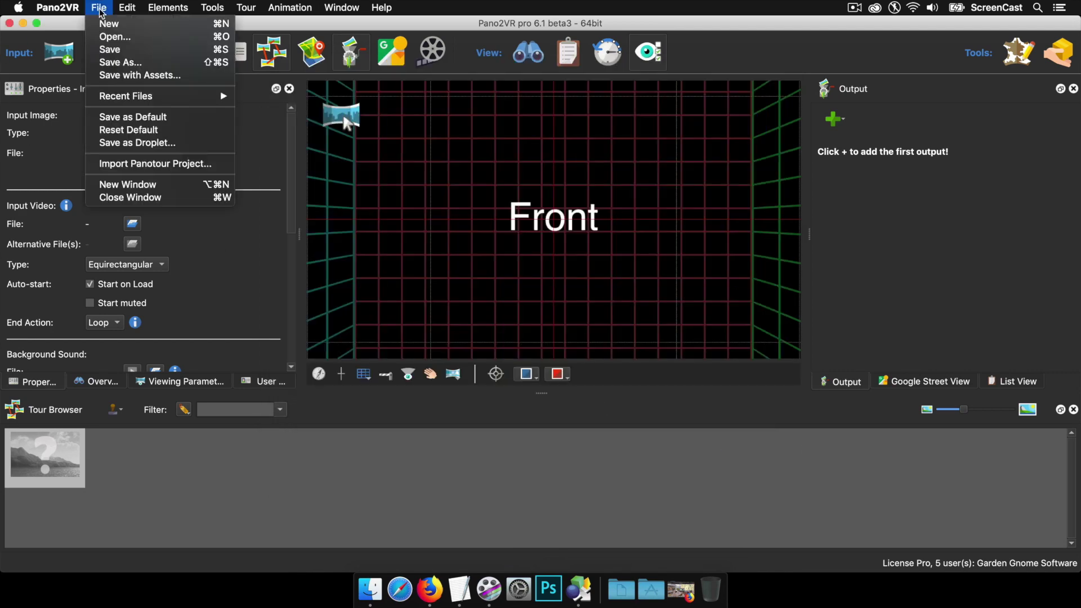
{"action": "left_click", "coordinate": [144, 165]}
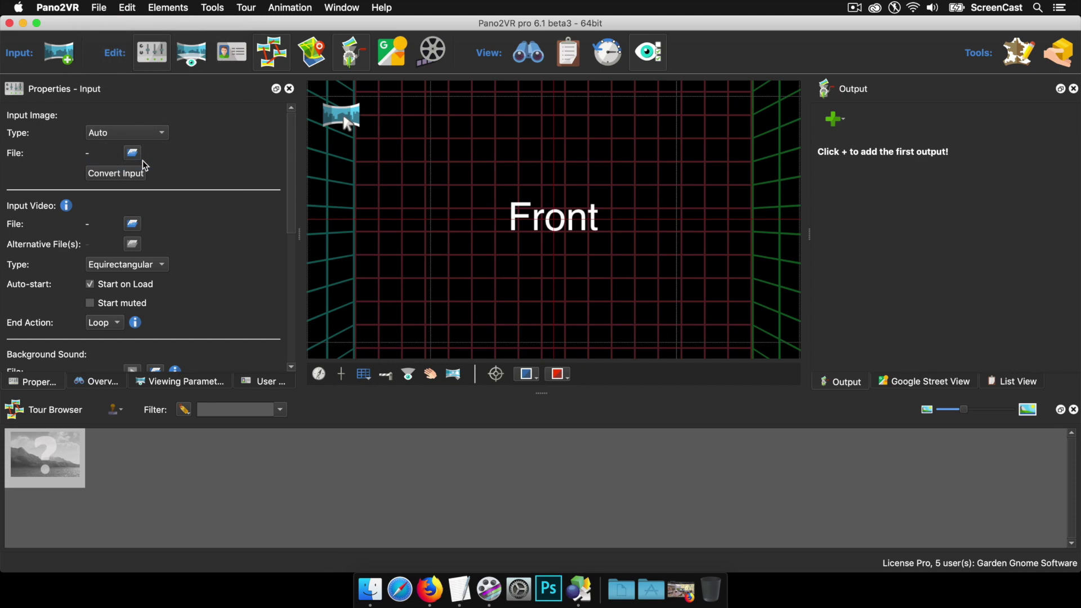
{"action": "left_click", "coordinate": [430, 178]}
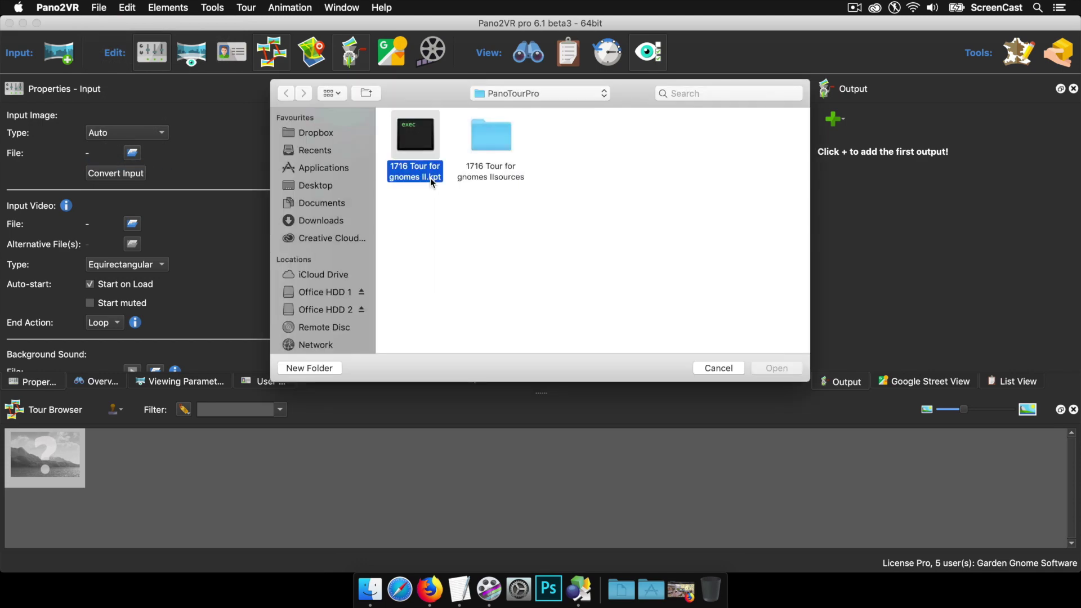
{"action": "left_click", "coordinate": [777, 369]}
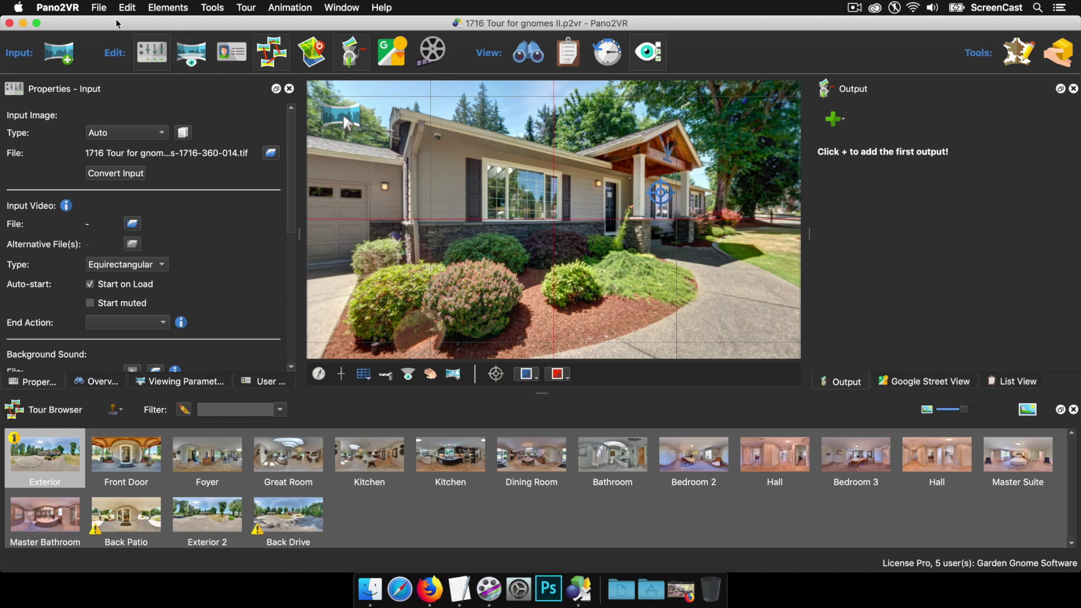
Save the imported project, check its .p2vr file in the PanoTourPro folder and return to the project
{"action": "left_click", "coordinate": [102, 11]}
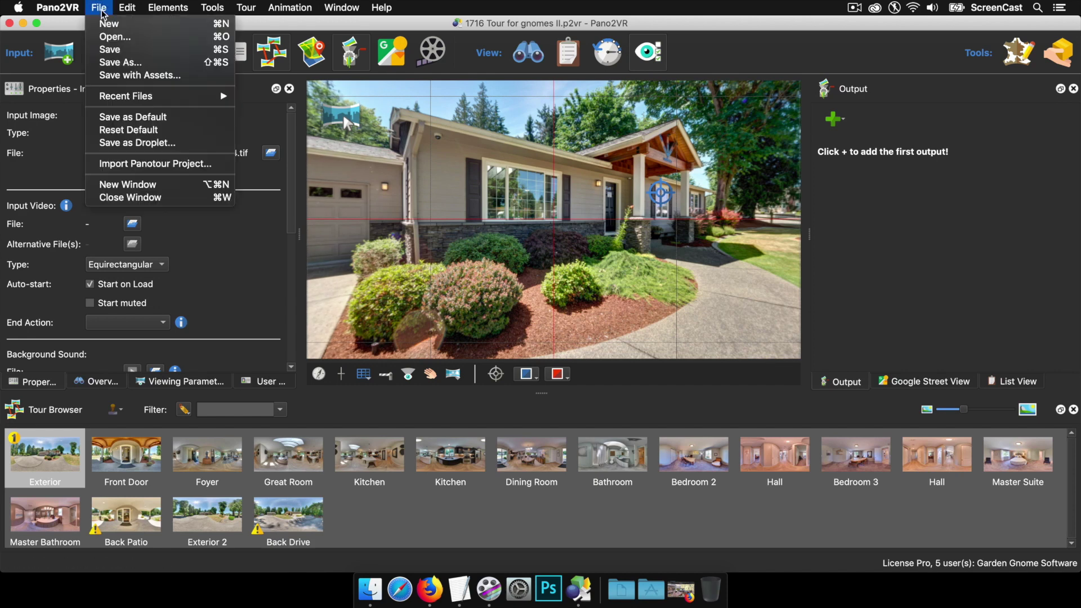
{"action": "left_click", "coordinate": [107, 50]}
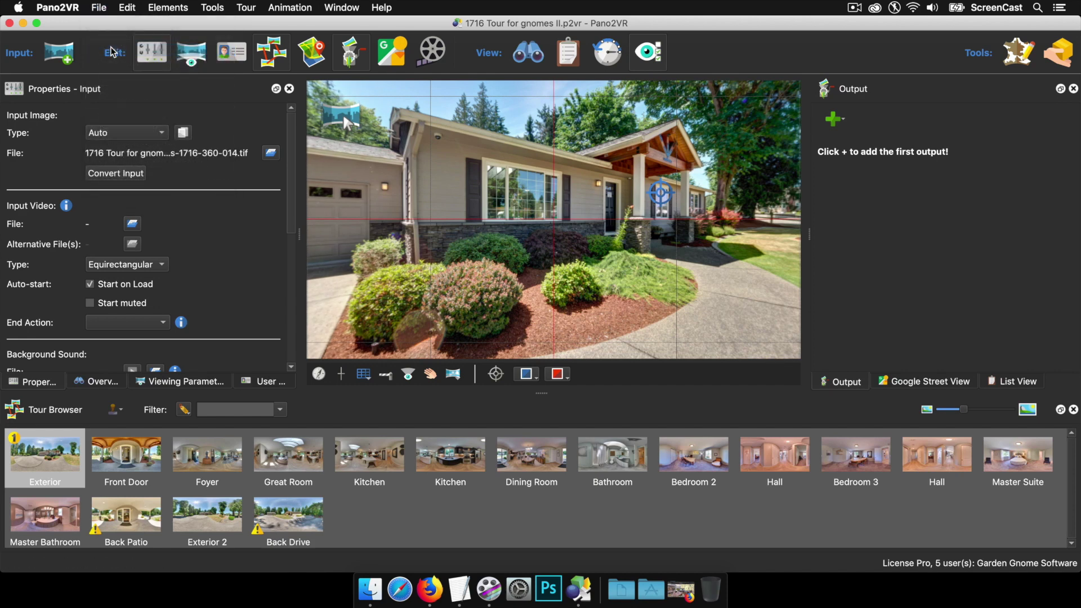
{"action": "left_click", "coordinate": [23, 23]}
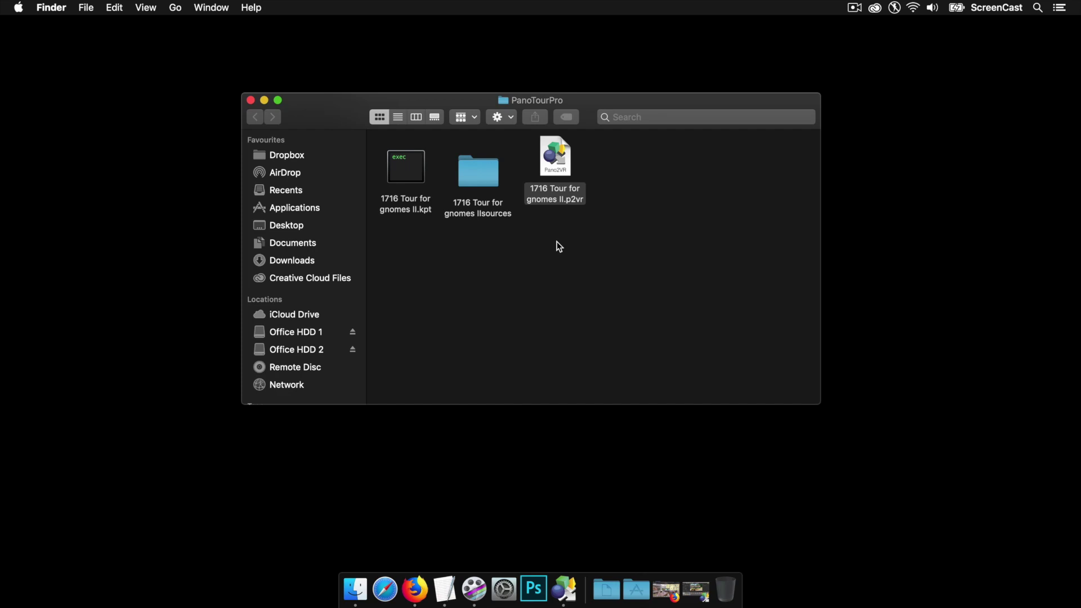
{"action": "left_click", "coordinate": [694, 580]}
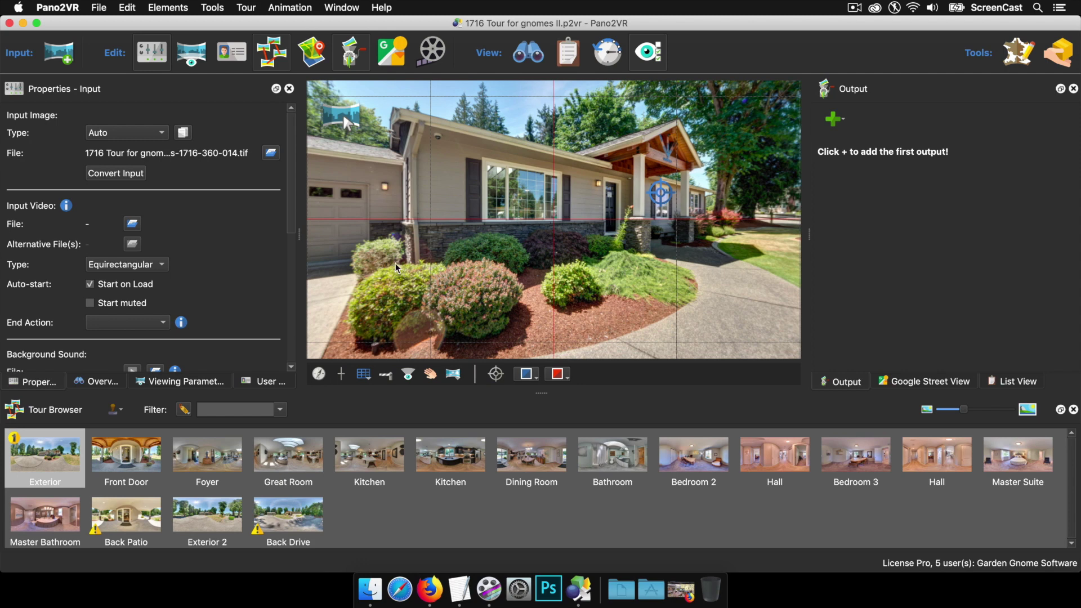
Show the tour map as a floating window and display the properties of the Floorplan1 map
{"action": "left_click", "coordinate": [318, 53]}
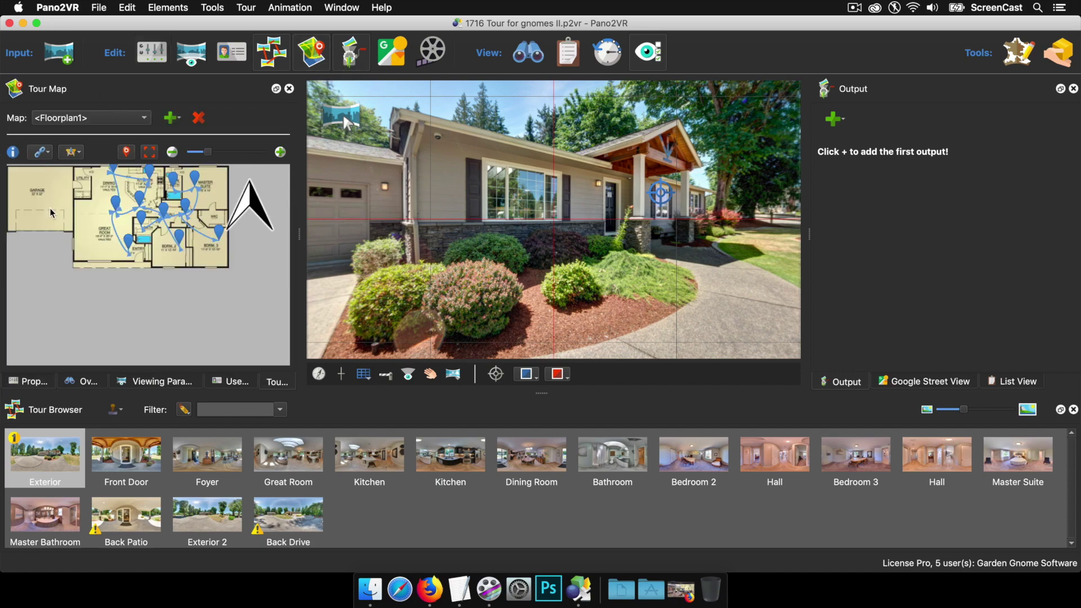
{"action": "left_click", "coordinate": [276, 89]}
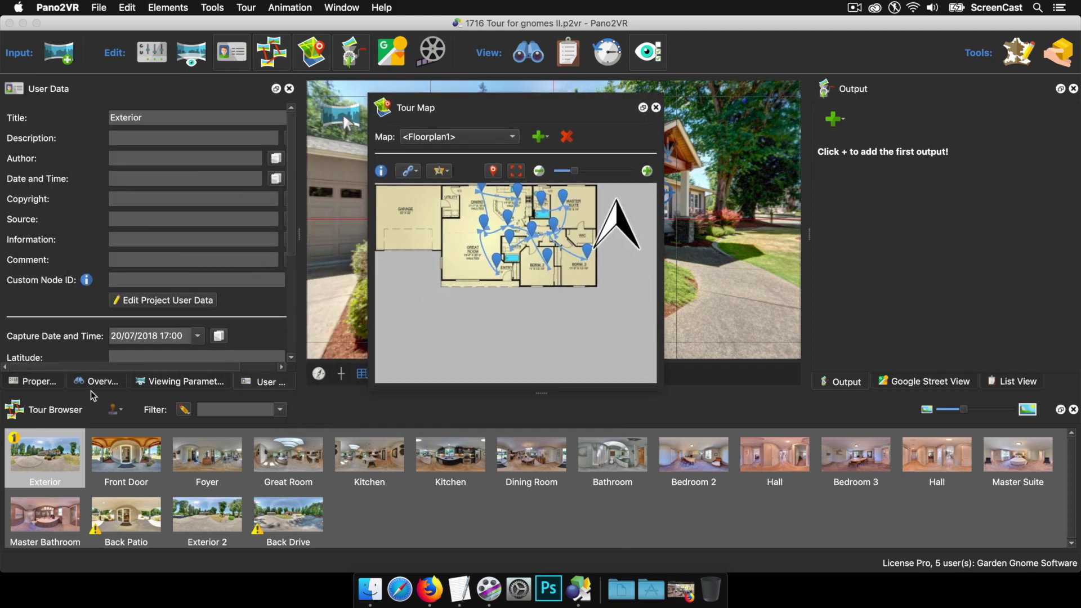
{"action": "left_click", "coordinate": [35, 383]}
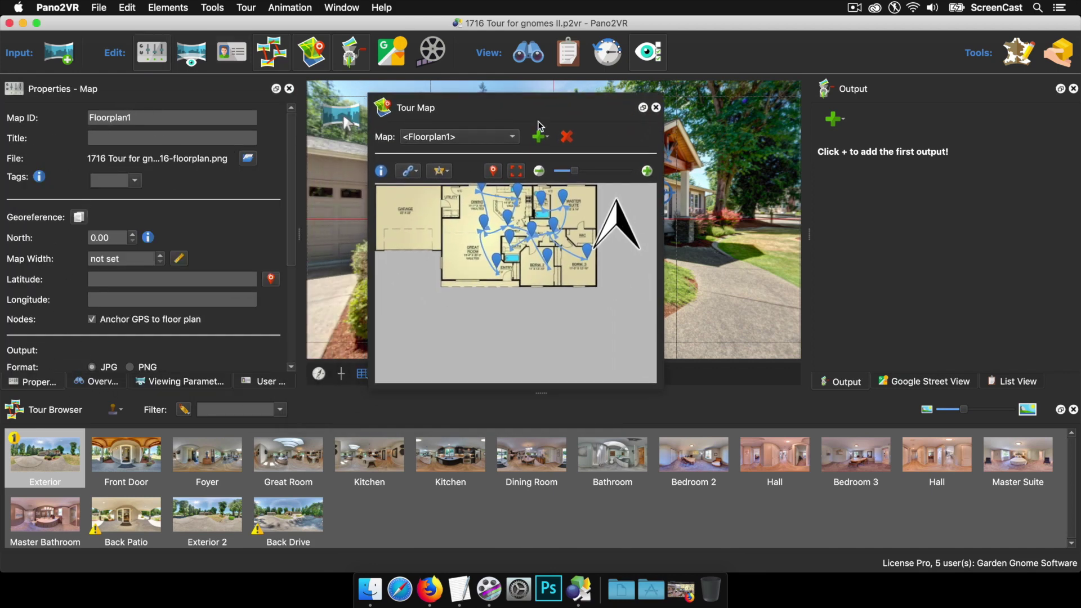
{"action": "left_click", "coordinate": [506, 105]}
{"action": "left_click_drag", "start_coordinate": [505, 106], "coordinate": [482, 98]}
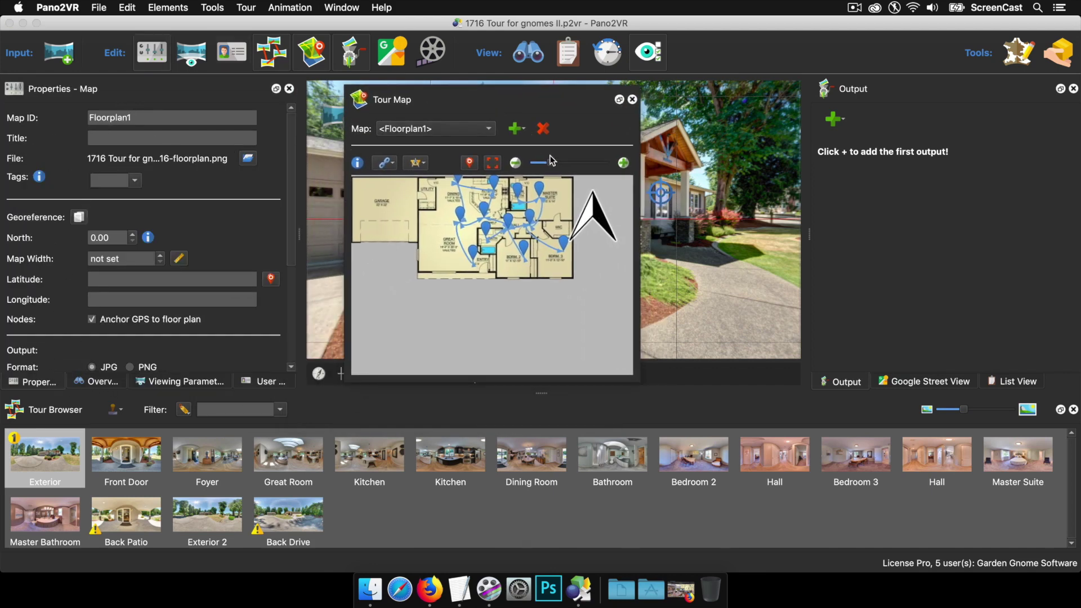
Fit the floor plan to the tour map window and open the kitchen node from the map
{"action": "left_click", "coordinate": [493, 165]}
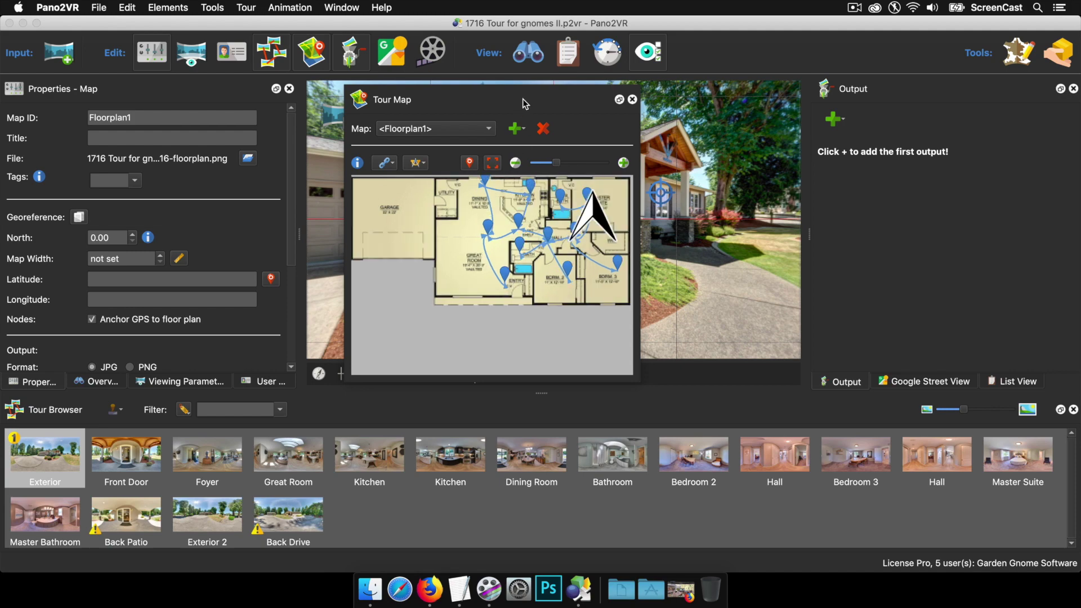
{"action": "left_click_drag", "start_coordinate": [523, 99], "coordinate": [566, 84]}
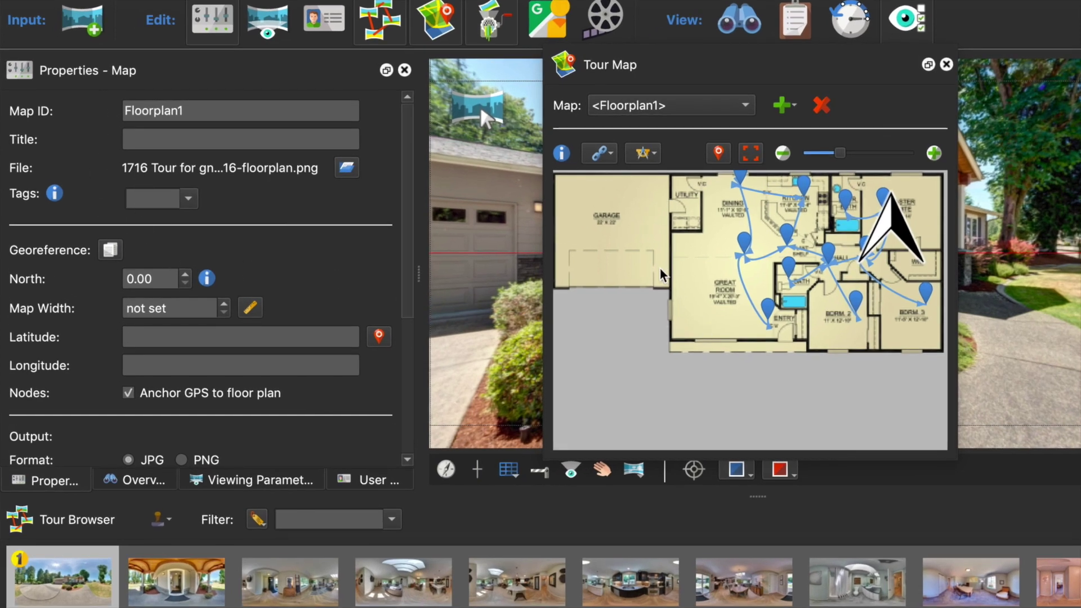
{"action": "left_click", "coordinate": [555, 590]}
{"action": "left_click", "coordinate": [612, 243]}
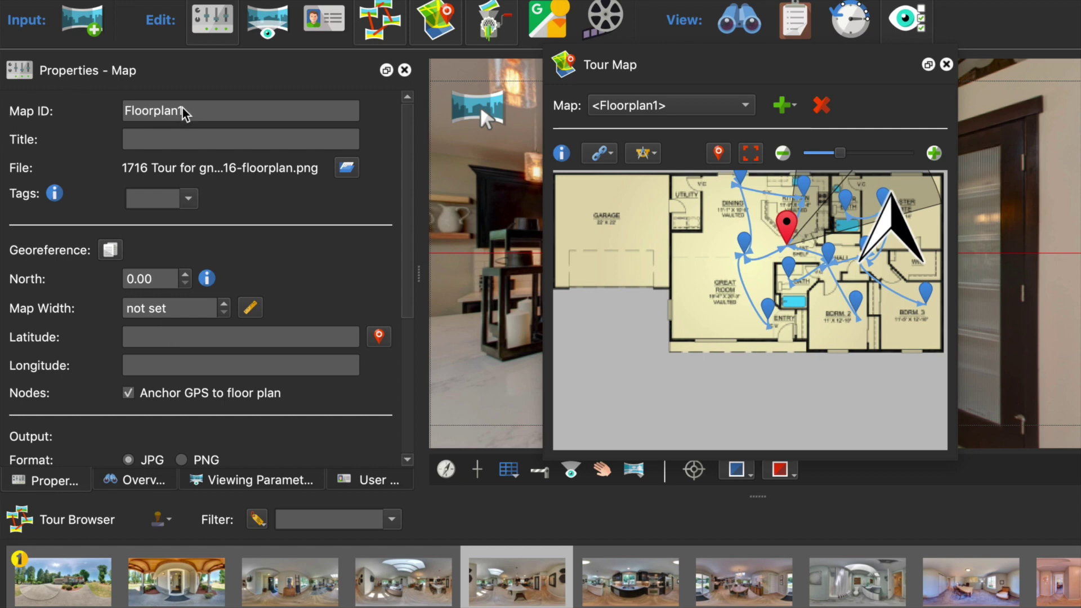
Set the Floorplan1 map's output format to PNG and close the tour map
{"action": "left_click", "coordinate": [202, 110]}
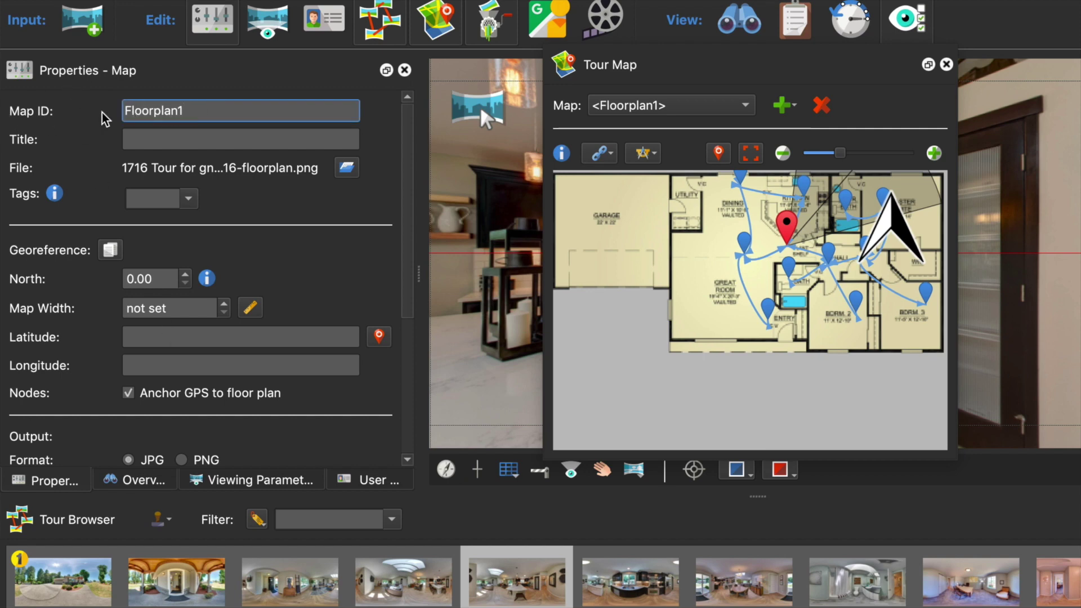
{"action": "scroll", "coordinate": [334, 213], "scroll_direction": "down", "scroll_amount": 3}
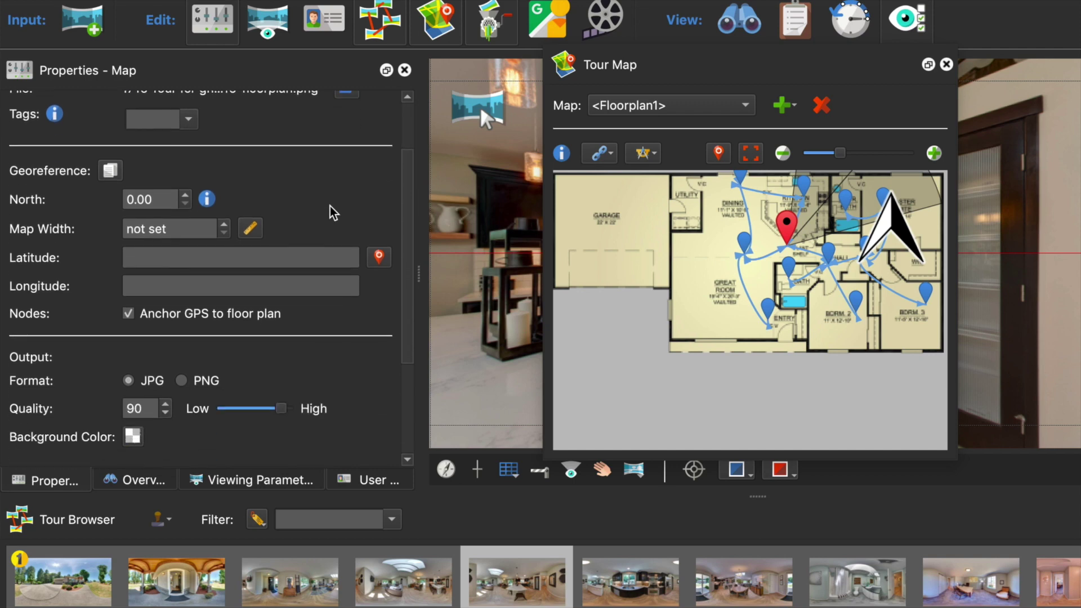
{"action": "scroll", "coordinate": [334, 212], "scroll_direction": "down", "scroll_amount": 1}
{"action": "scroll", "coordinate": [290, 238], "scroll_direction": "down", "scroll_amount": 3}
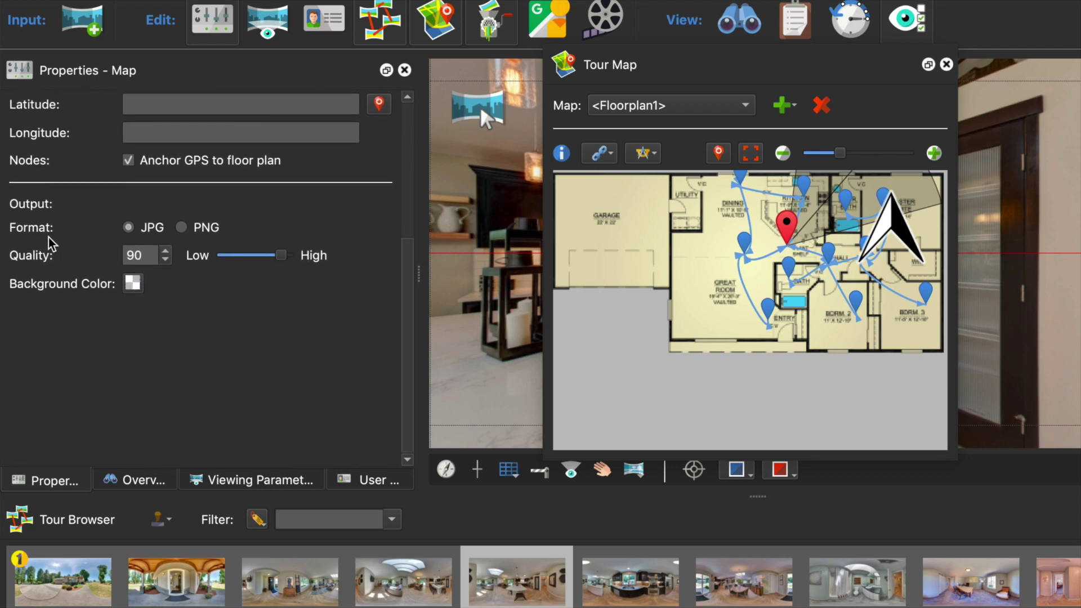
{"action": "left_click", "coordinate": [182, 227]}
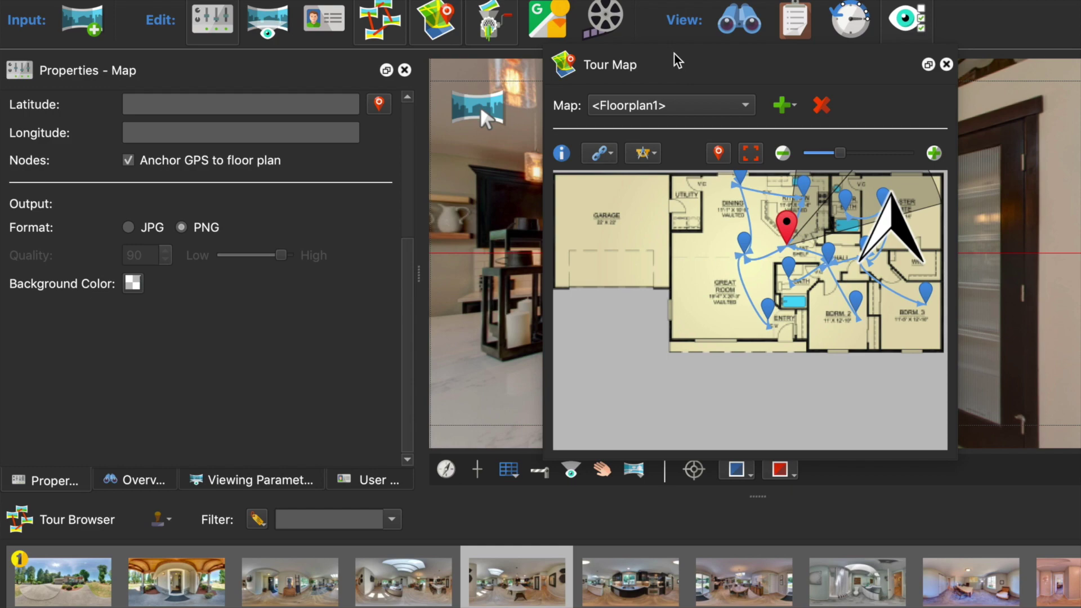
{"action": "left_click_drag", "start_coordinate": [678, 60], "coordinate": [662, 109]}
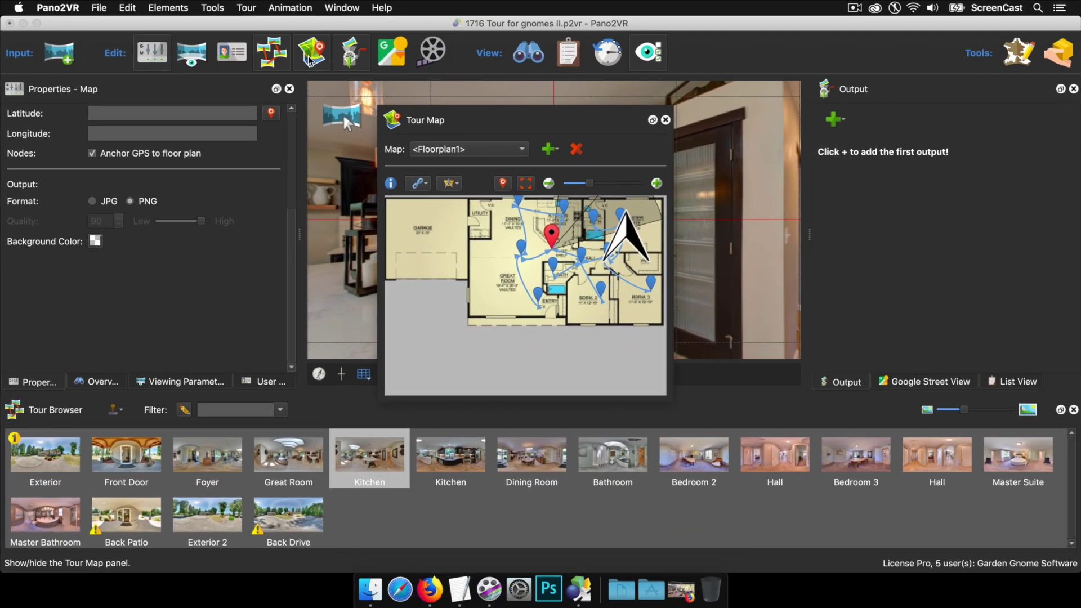
{"action": "left_click", "coordinate": [310, 58]}
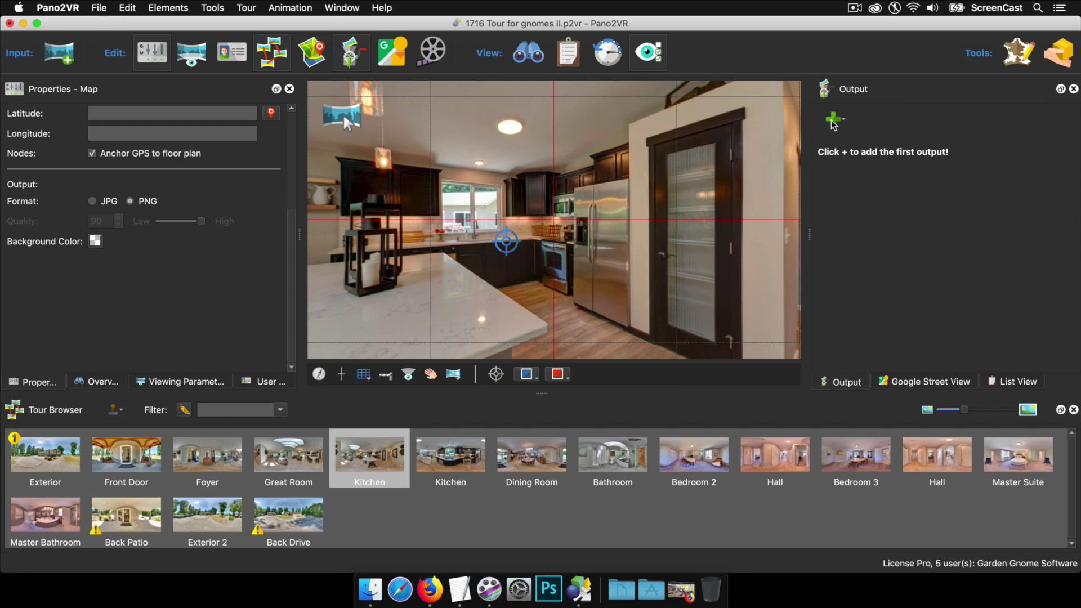
Add an HTML5 output to the project and generate the tour
{"action": "left_click", "coordinate": [832, 121]}
{"action": "left_click", "coordinate": [840, 134]}
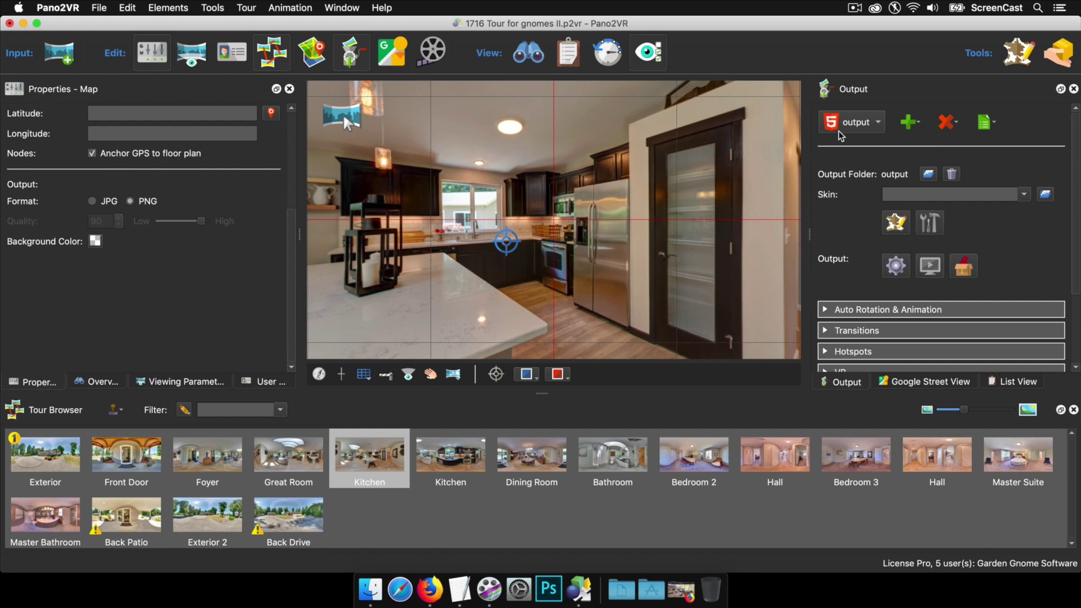
{"action": "left_click", "coordinate": [896, 268]}
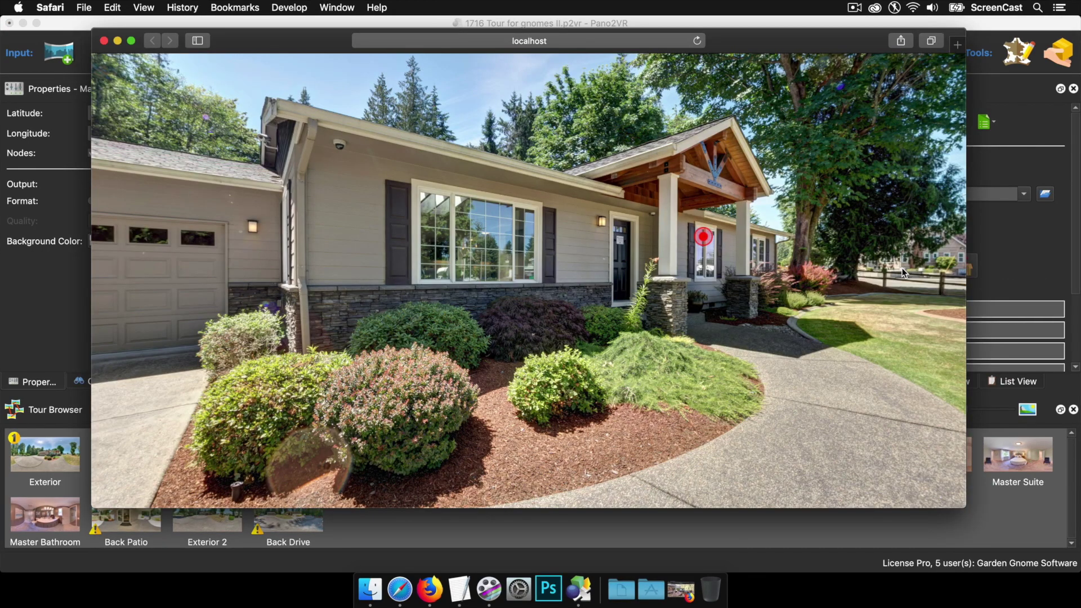
Walk through the generated tour from the exterior via the front door to the great room using the hotspots, then close the preview
{"action": "left_click_drag", "start_coordinate": [799, 289], "coordinate": [610, 296]}
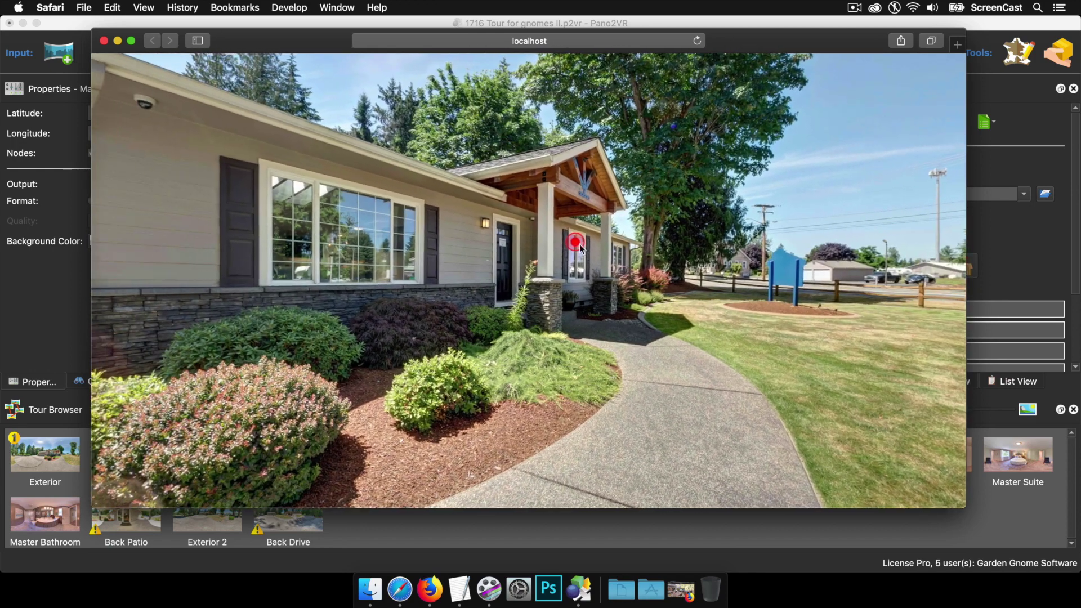
{"action": "left_click", "coordinate": [580, 246]}
{"action": "left_click_drag", "start_coordinate": [516, 313], "coordinate": [569, 307]}
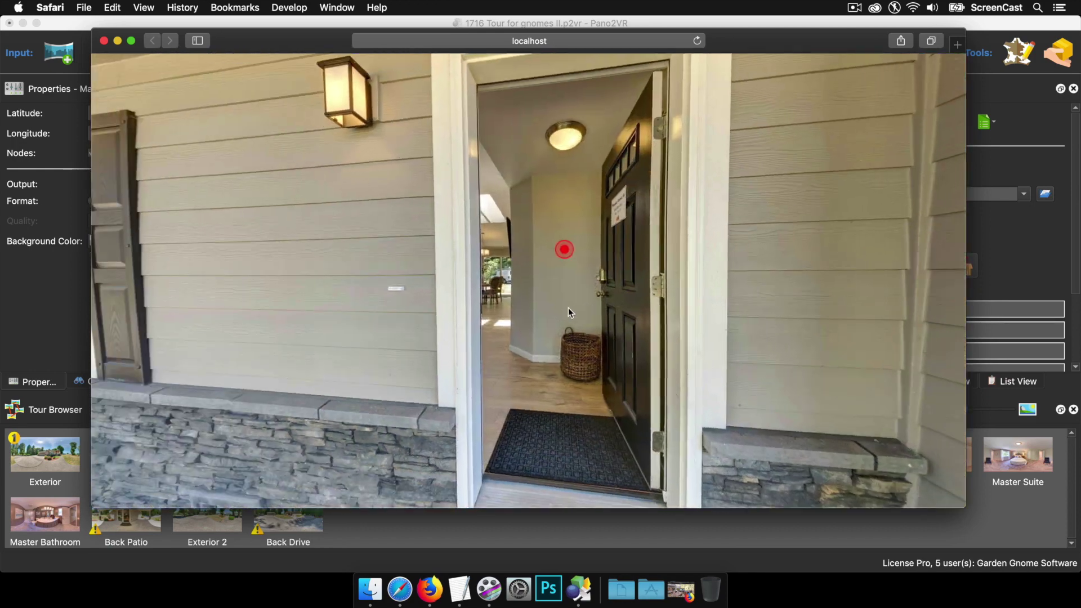
{"action": "left_click", "coordinate": [565, 250]}
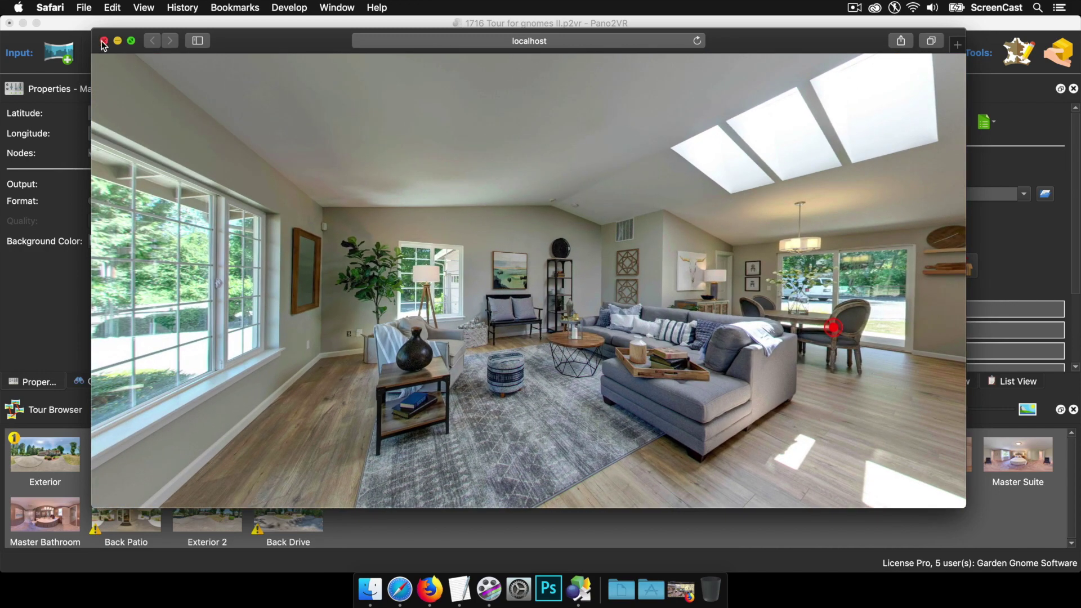
{"action": "left_click", "coordinate": [104, 41]}
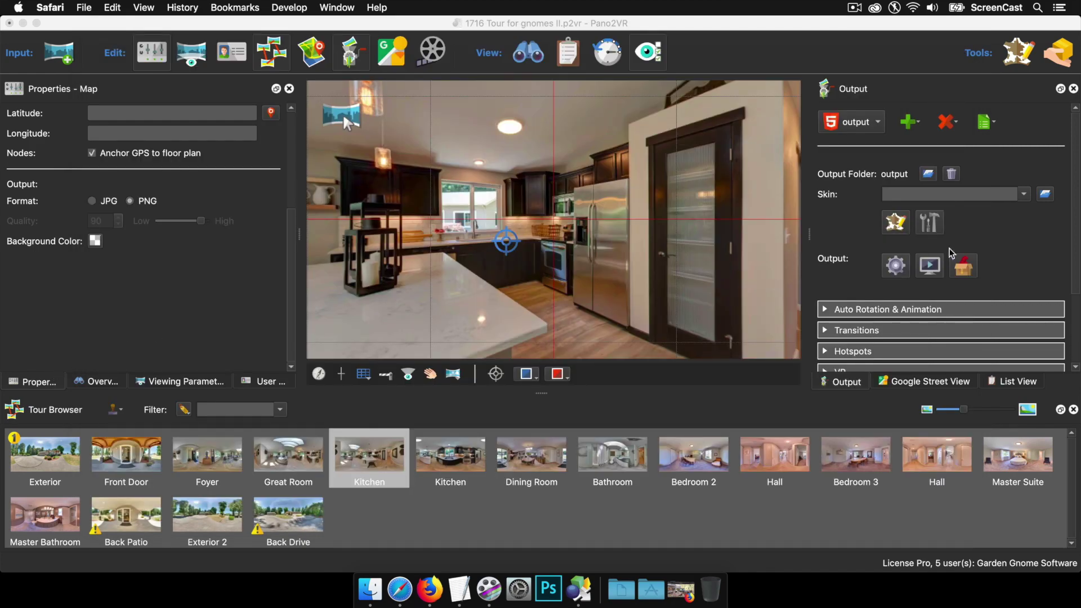
Open the skin editor for the HTML5 output and add the Drop-down Simplex component to the new skin
{"action": "left_click", "coordinate": [897, 225]}
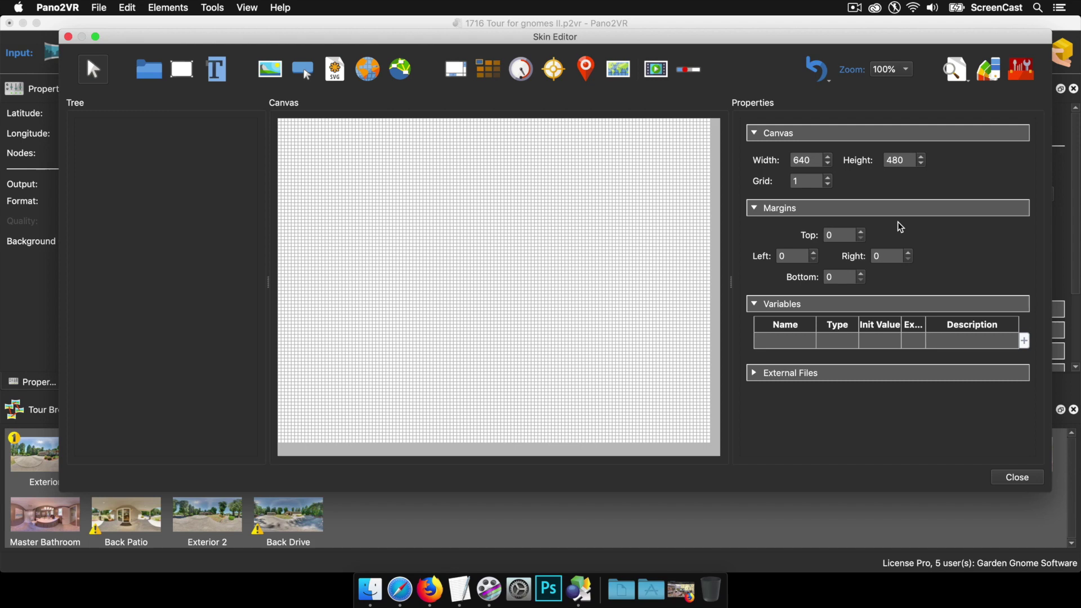
{"action": "left_click", "coordinate": [1019, 81]}
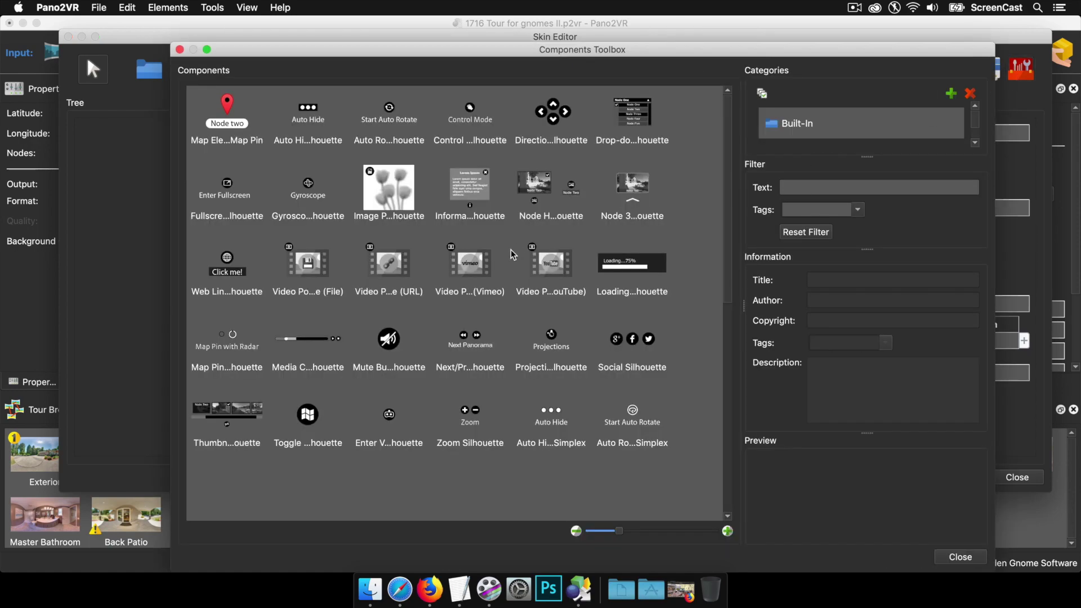
{"action": "scroll", "coordinate": [513, 255], "scroll_direction": "down", "scroll_amount": 6}
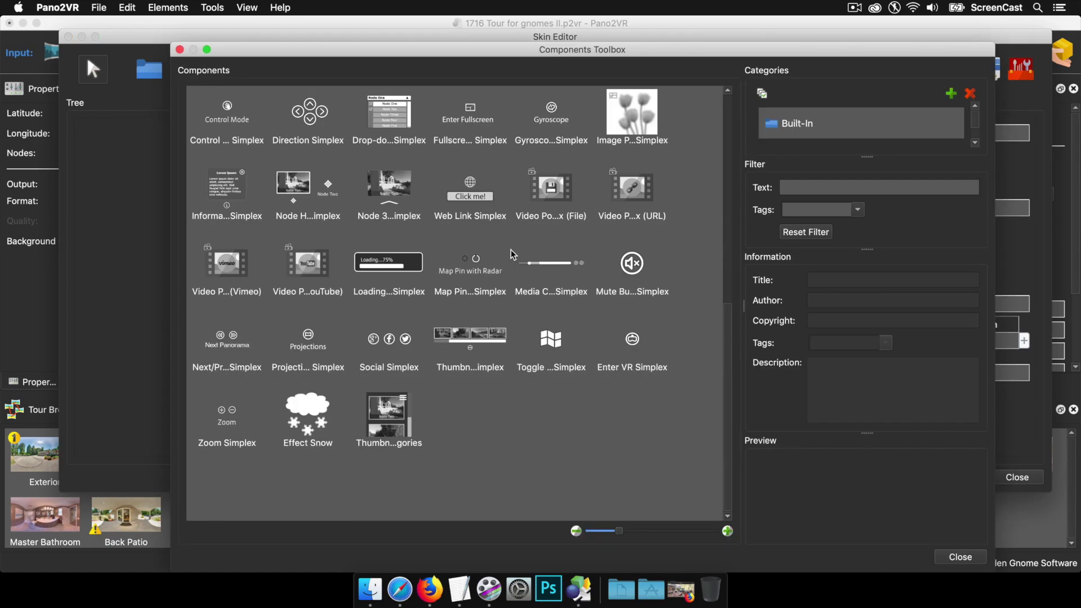
{"action": "double_click", "coordinate": [390, 127]}
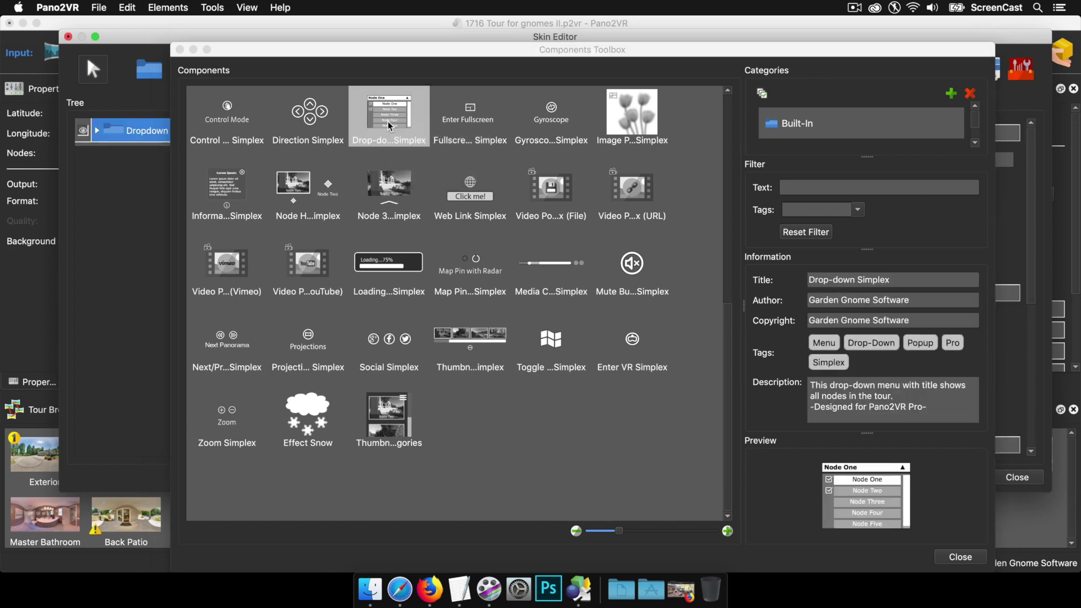
{"action": "left_click", "coordinate": [961, 557]}
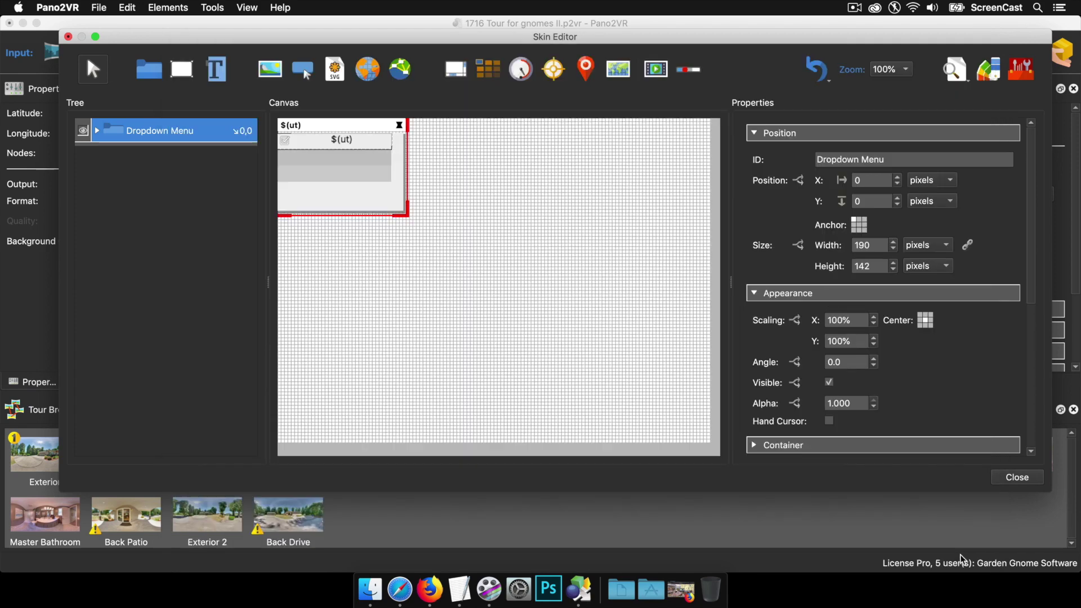
Close the skin editor and save the new skin as "skin" in the PanoTourPro folder on the Desktop
{"action": "left_click", "coordinate": [1017, 476]}
{"action": "left_click", "coordinate": [636, 259]}
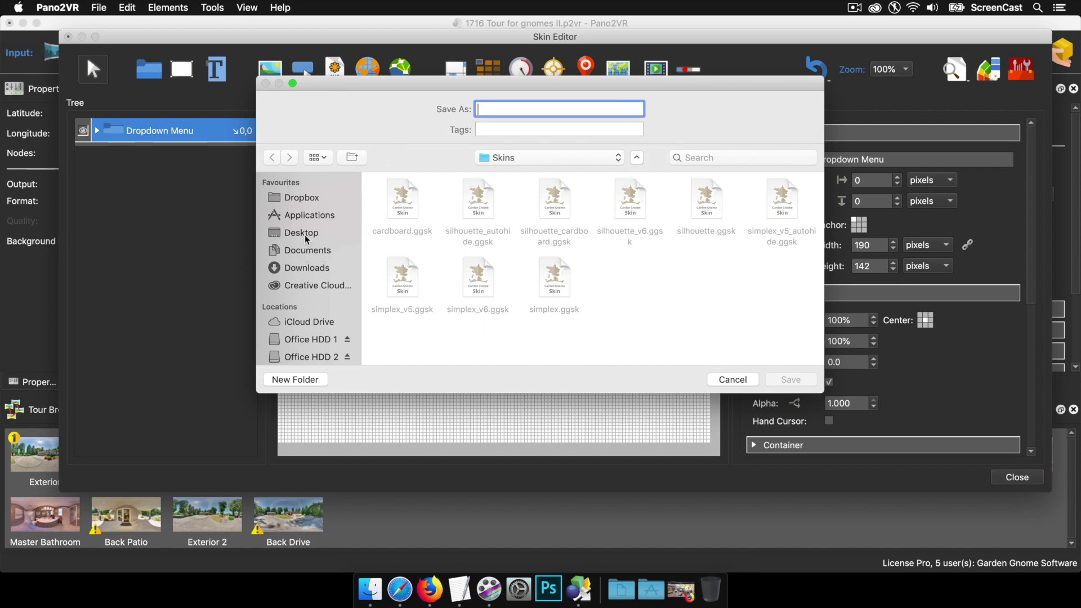
{"action": "left_click", "coordinate": [307, 237]}
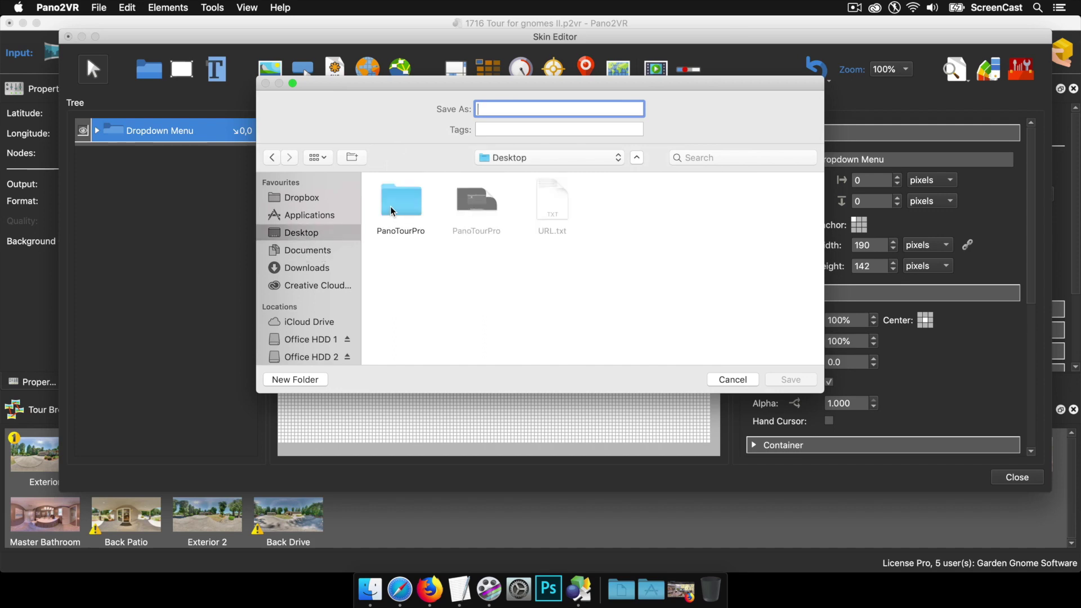
{"action": "double_click", "coordinate": [402, 198]}
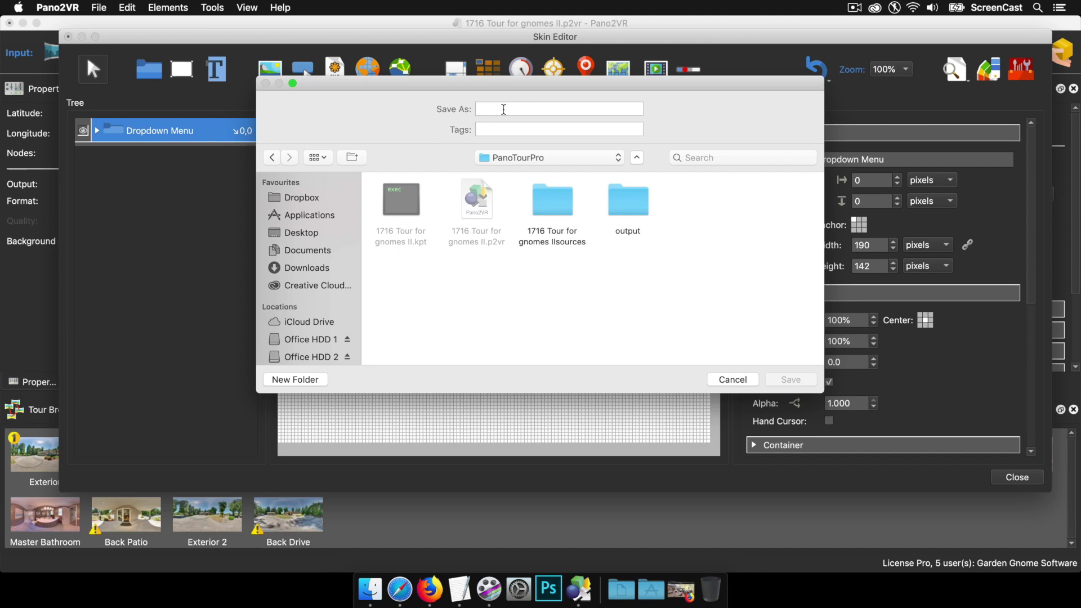
{"action": "left_click", "coordinate": [503, 110]}
{"action": "type", "text": "skin"}
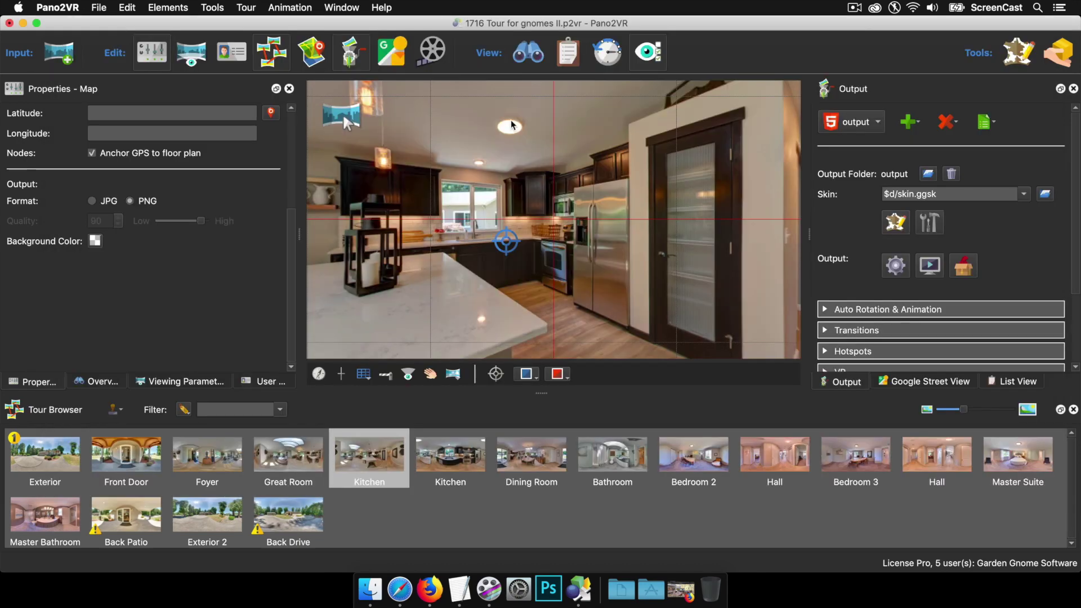
Regenerate the tour output, overwriting pano.xml, and test the drop-down menu in the preview by jumping to the Foyer node
{"action": "left_click", "coordinate": [897, 270]}
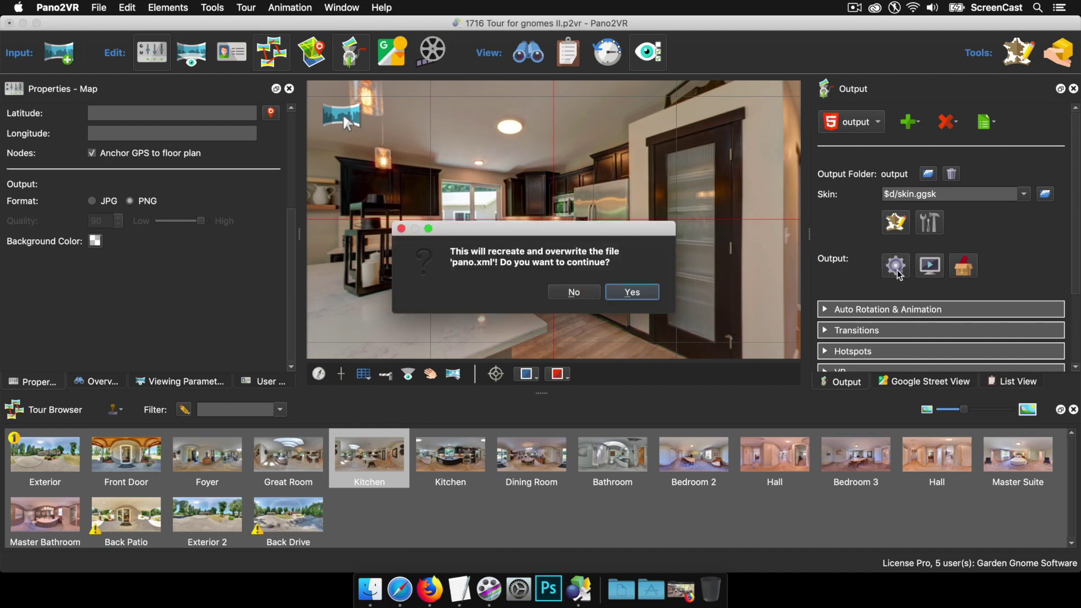
{"action": "left_click", "coordinate": [644, 293]}
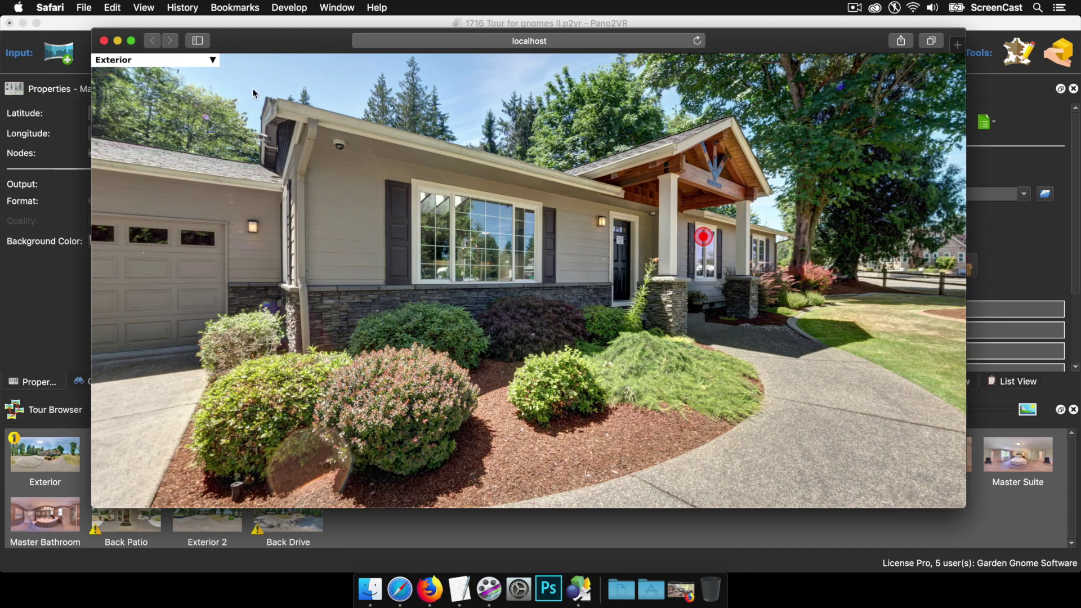
{"action": "left_click", "coordinate": [189, 61]}
{"action": "mouse_move", "coordinate": [211, 85]}
{"action": "left_mouse_down"}
{"action": "mouse_move", "coordinate": [212, 120]}
{"action": "mouse_move", "coordinate": [212, 84]}
{"action": "left_mouse_up"}
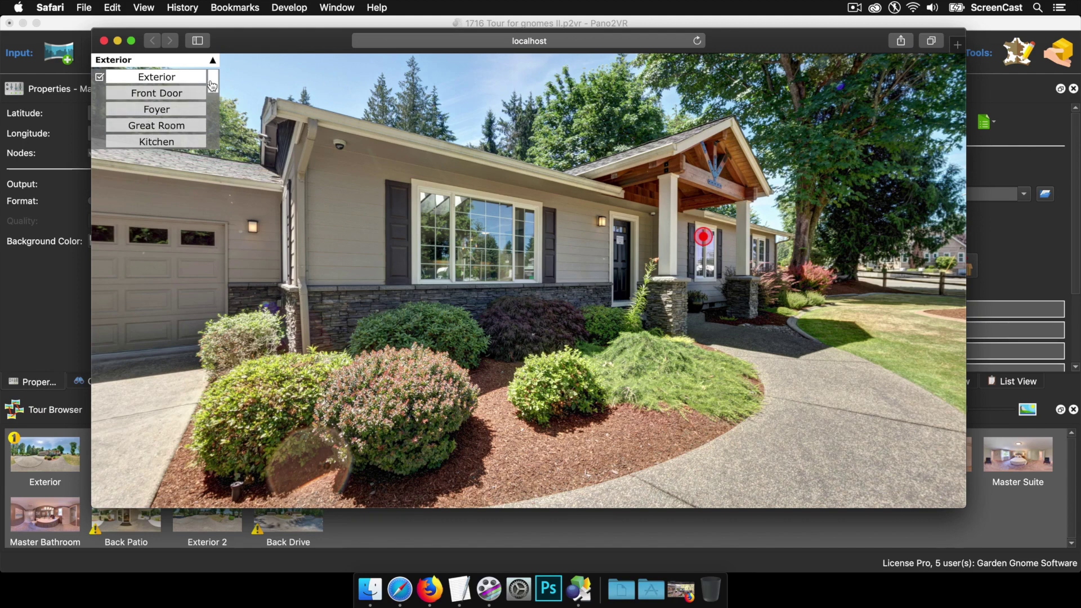
{"action": "mouse_move", "coordinate": [214, 85]}
{"action": "left_mouse_down"}
{"action": "mouse_move", "coordinate": [213, 132]}
{"action": "mouse_move", "coordinate": [208, 90]}
{"action": "left_mouse_up"}
{"action": "left_click", "coordinate": [163, 115]}
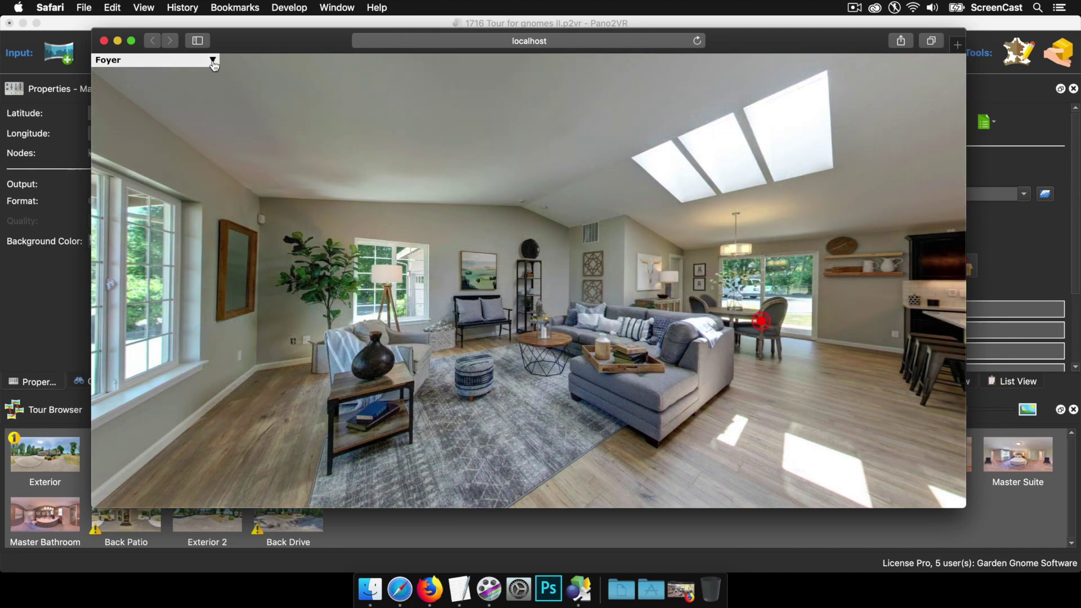
{"action": "left_click", "coordinate": [213, 61]}
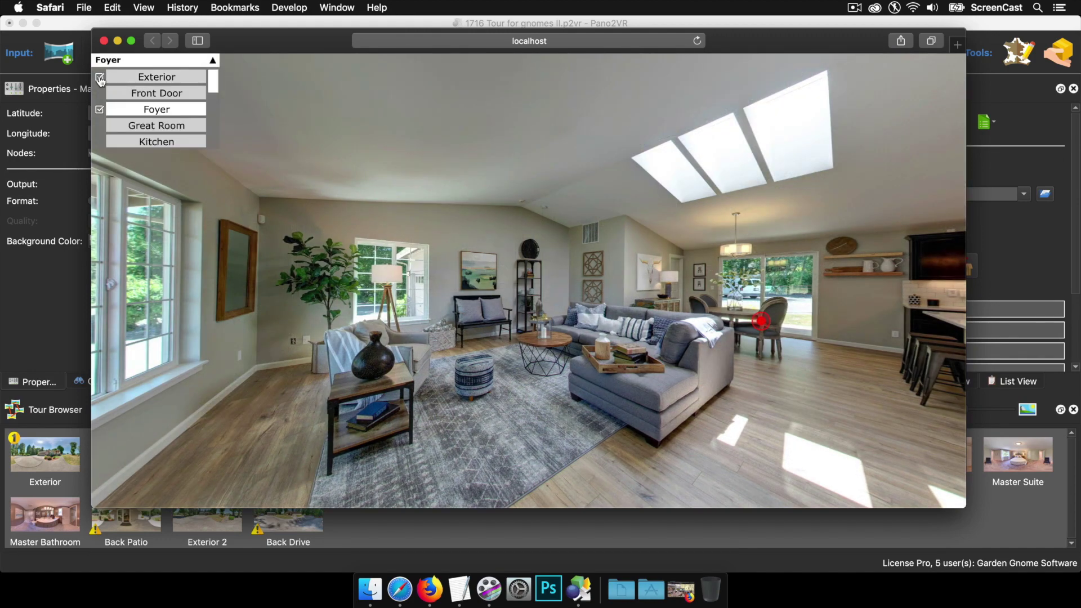
{"action": "left_click", "coordinate": [103, 41]}
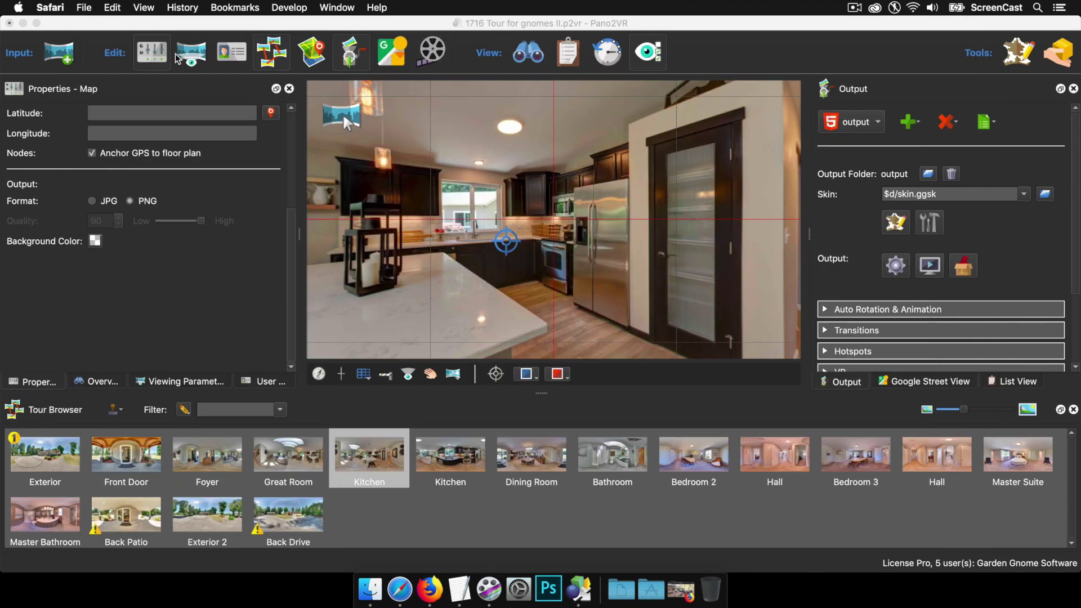
Reopen the skin, add hiline-logo.png from the "1716 Tour for gnomes IIsources" folder to the canvas and shrink it to about 82 × 46 pixels
{"action": "left_click", "coordinate": [899, 227]}
{"action": "left_click", "coordinate": [898, 227]}
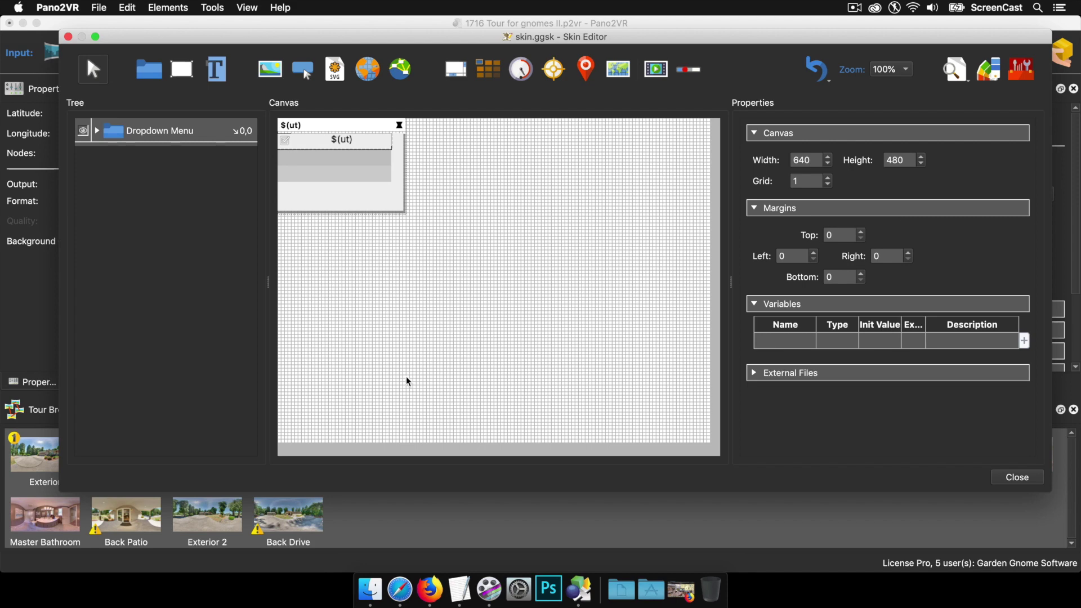
{"action": "left_click", "coordinate": [376, 589]}
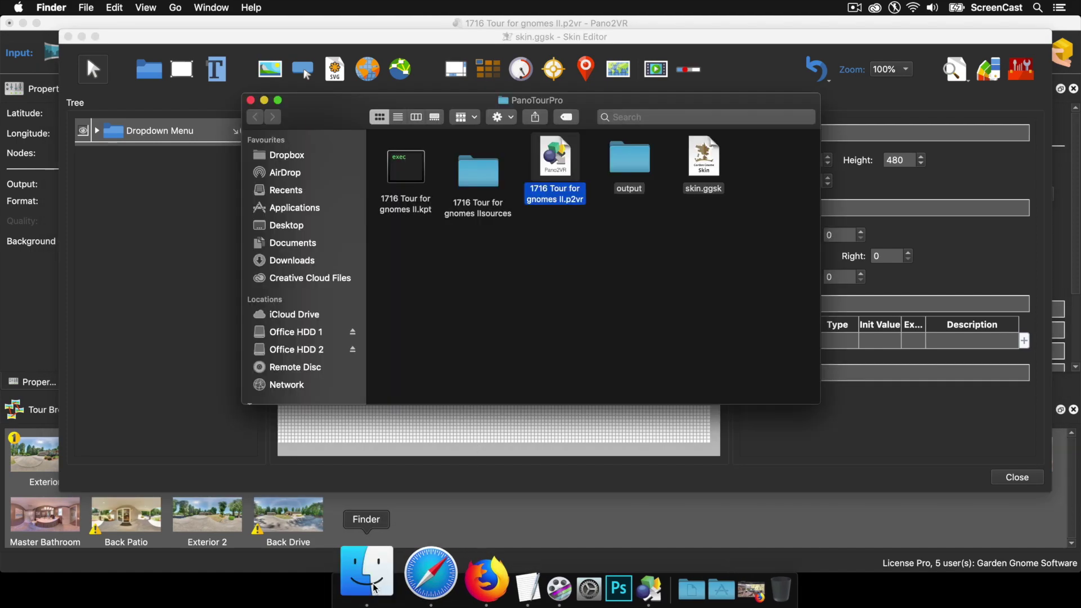
{"action": "left_click_drag", "start_coordinate": [589, 98], "coordinate": [848, 116]}
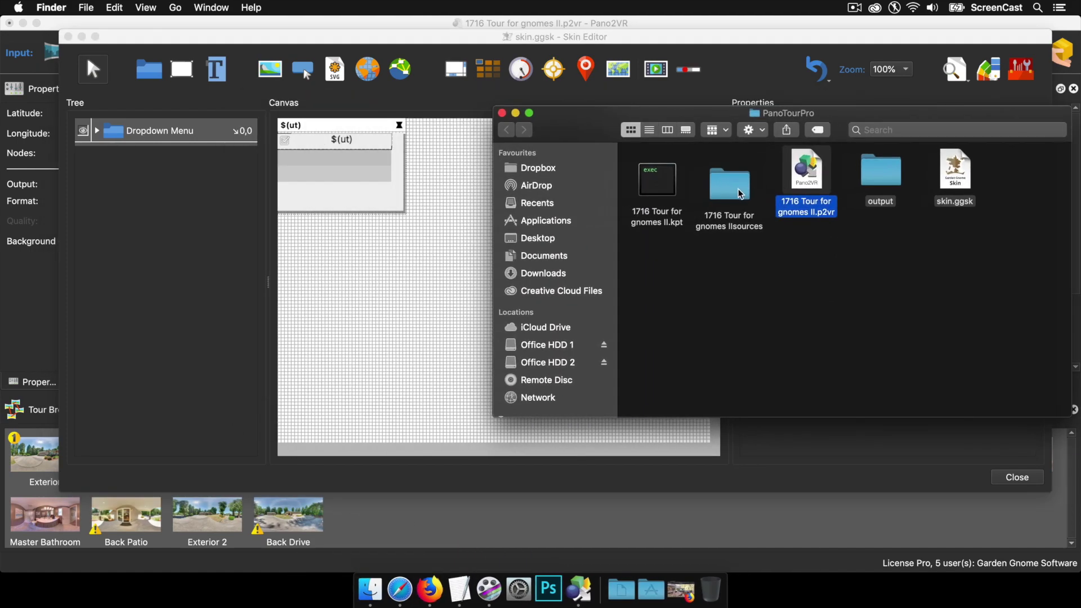
{"action": "double_click", "coordinate": [729, 189]}
{"action": "left_click_drag", "start_coordinate": [660, 386], "coordinate": [392, 338]}
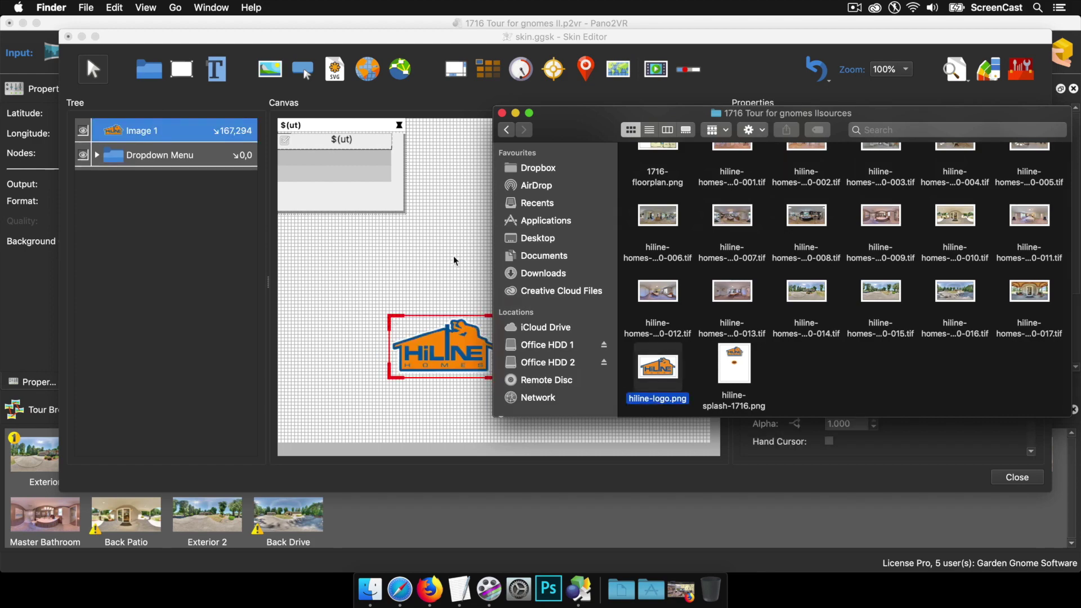
{"action": "left_click", "coordinate": [502, 113]}
{"action": "left_click", "coordinate": [458, 349]}
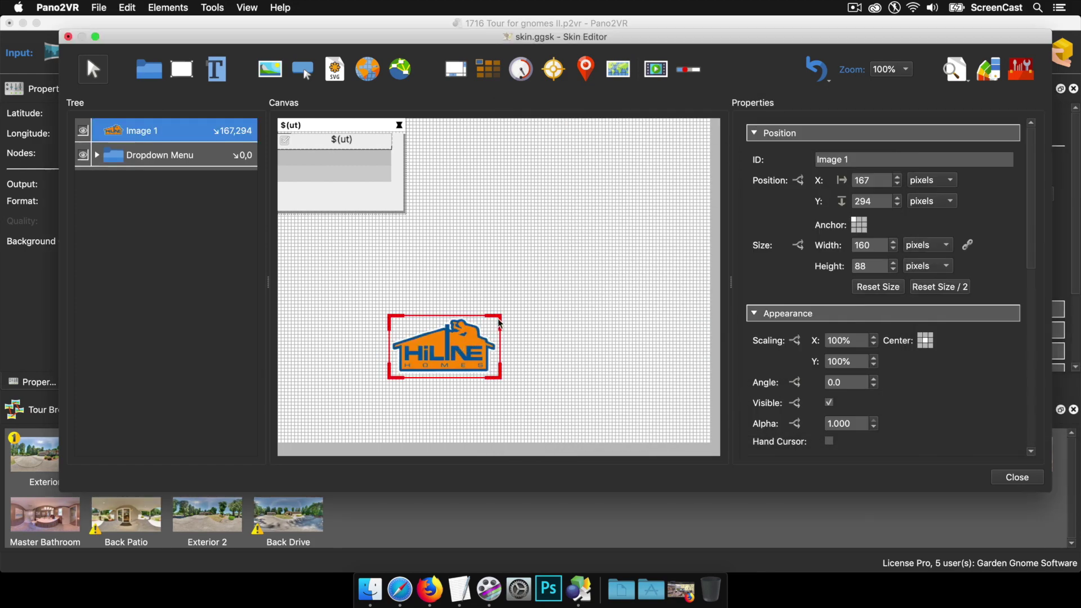
{"action": "left_click_drag", "start_coordinate": [500, 316], "coordinate": [396, 368]}
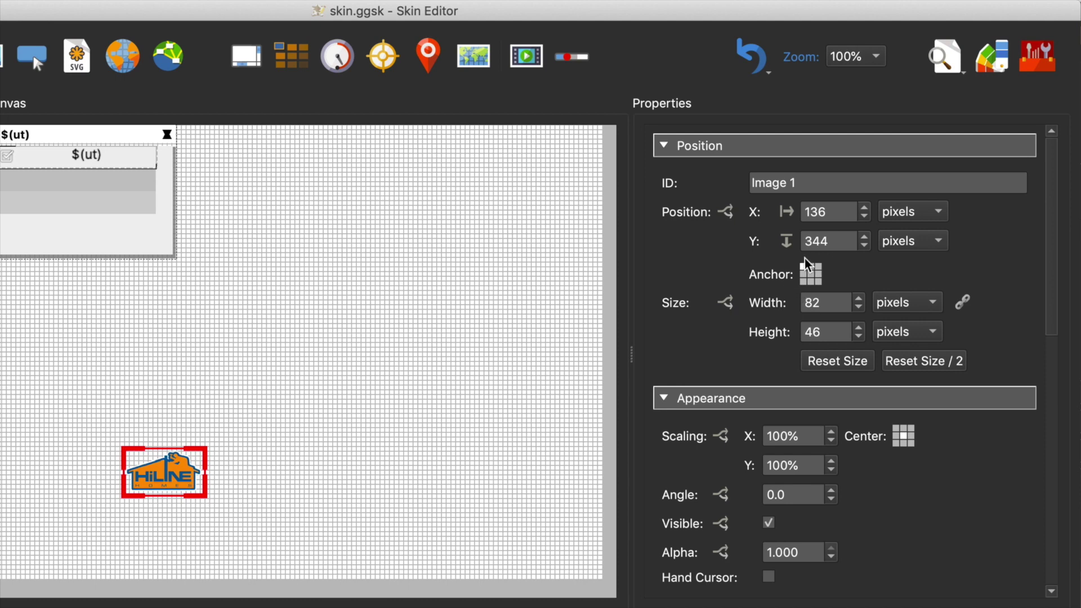
Anchor the logo to the bottom-left corner and set its position to X 10 and Y 10 pixels
{"action": "left_click", "coordinate": [803, 281]}
{"action": "double_click", "coordinate": [838, 208]}
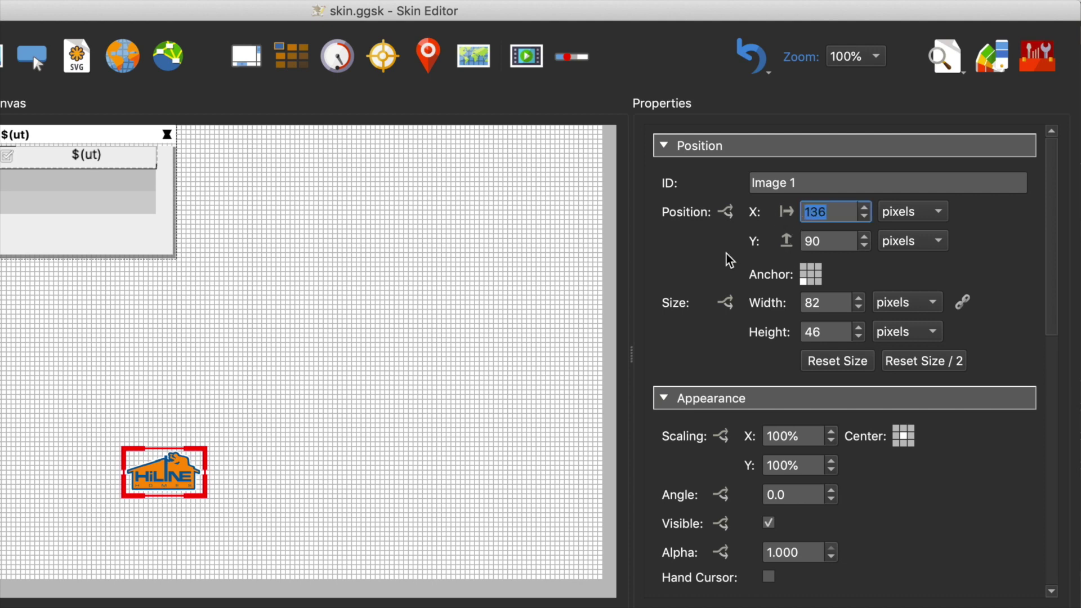
{"action": "type", "text": "10"}
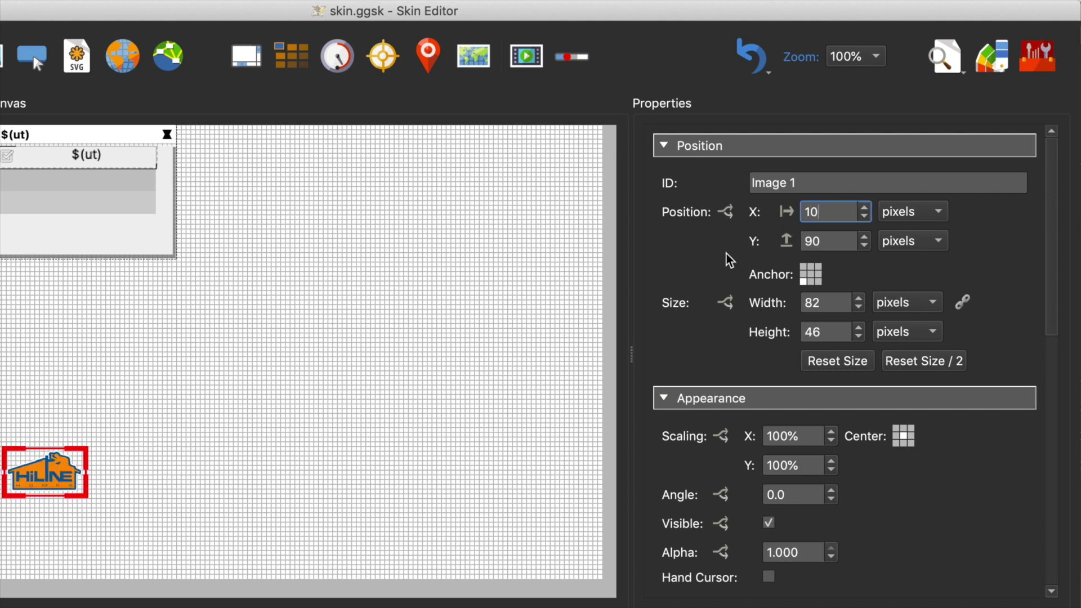
{"action": "key", "text": "Tab"}
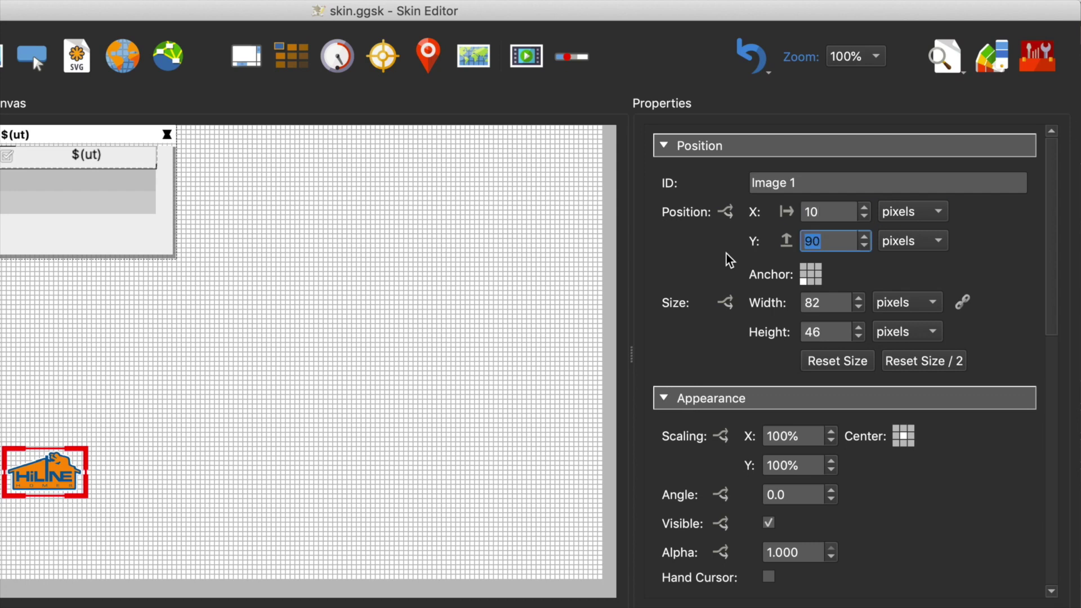
{"action": "type", "text": "100"}
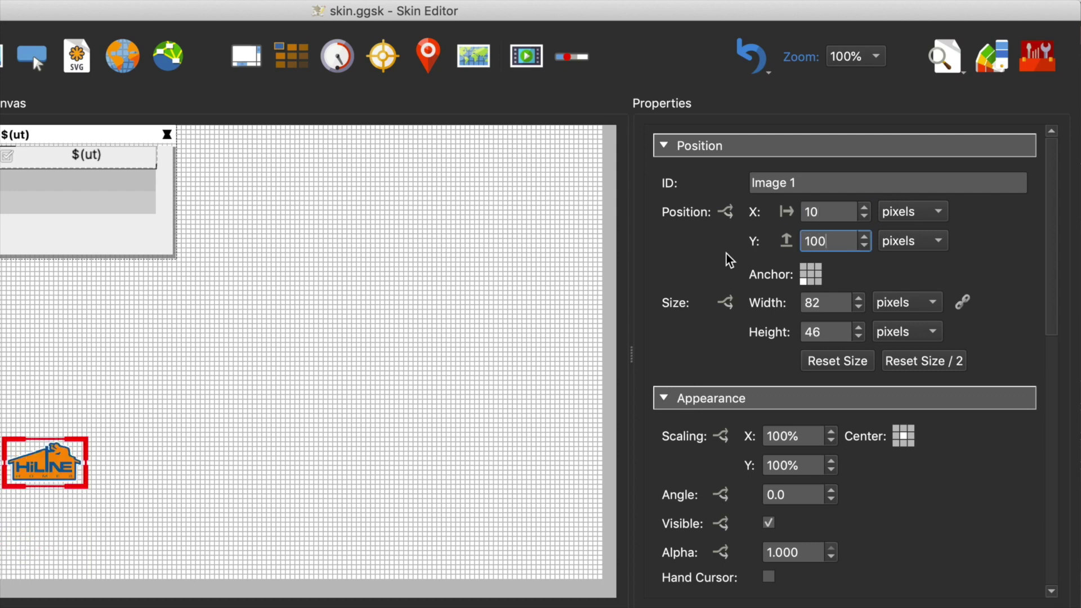
{"action": "key", "text": "BackSpace"}
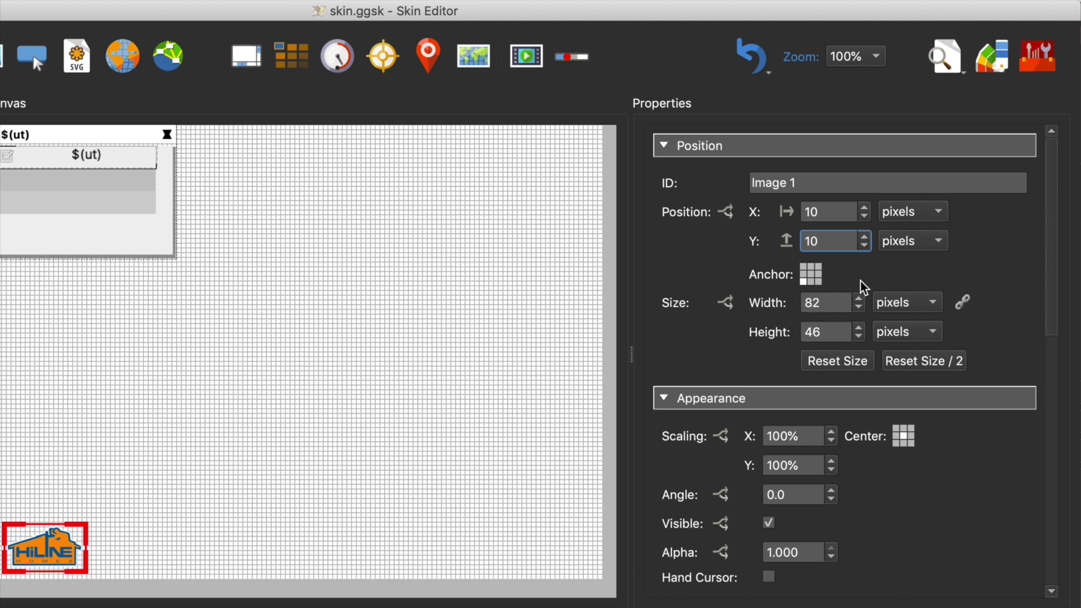
Enable the logo's hand cursor and add an action with Mouse Click as source and Go to URL as action
{"action": "scroll", "coordinate": [845, 338], "scroll_direction": "down", "scroll_amount": 5}
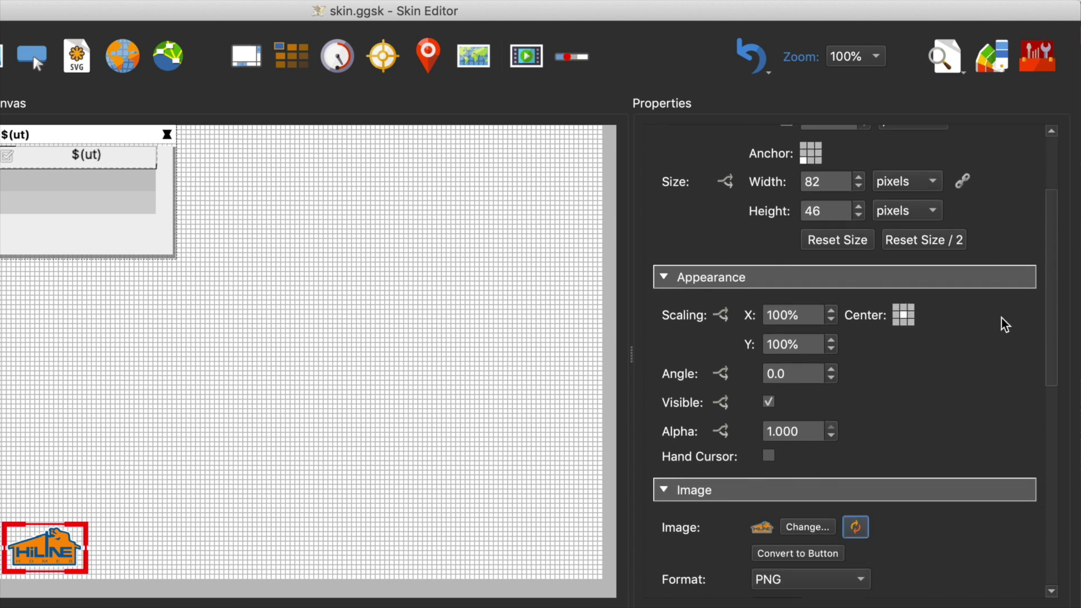
{"action": "left_click", "coordinate": [769, 333]}
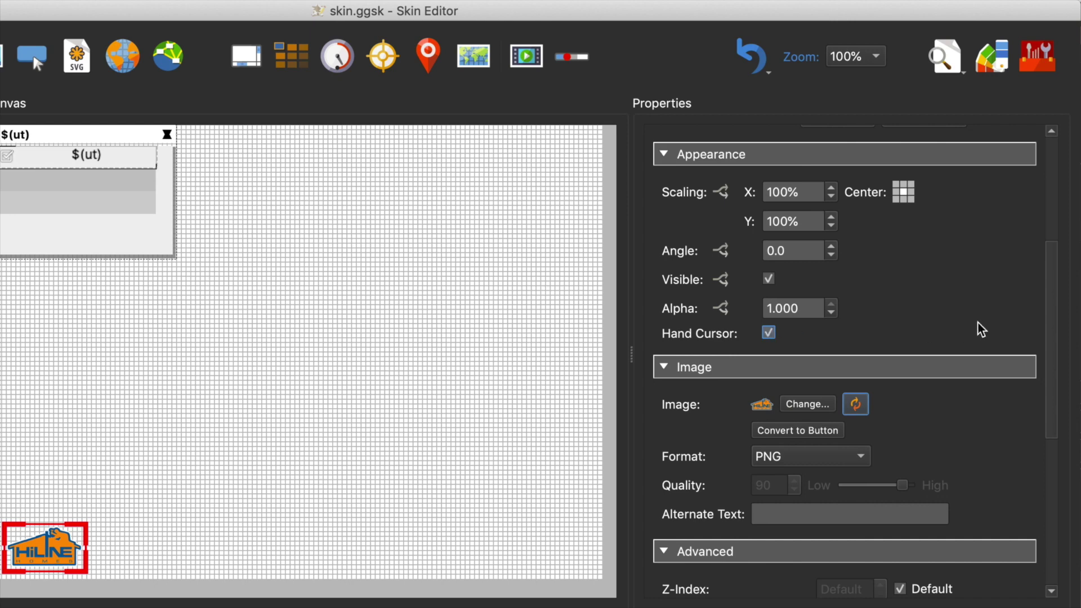
{"action": "scroll", "coordinate": [980, 328], "scroll_direction": "down", "scroll_amount": 6}
{"action": "double_click", "coordinate": [713, 507]}
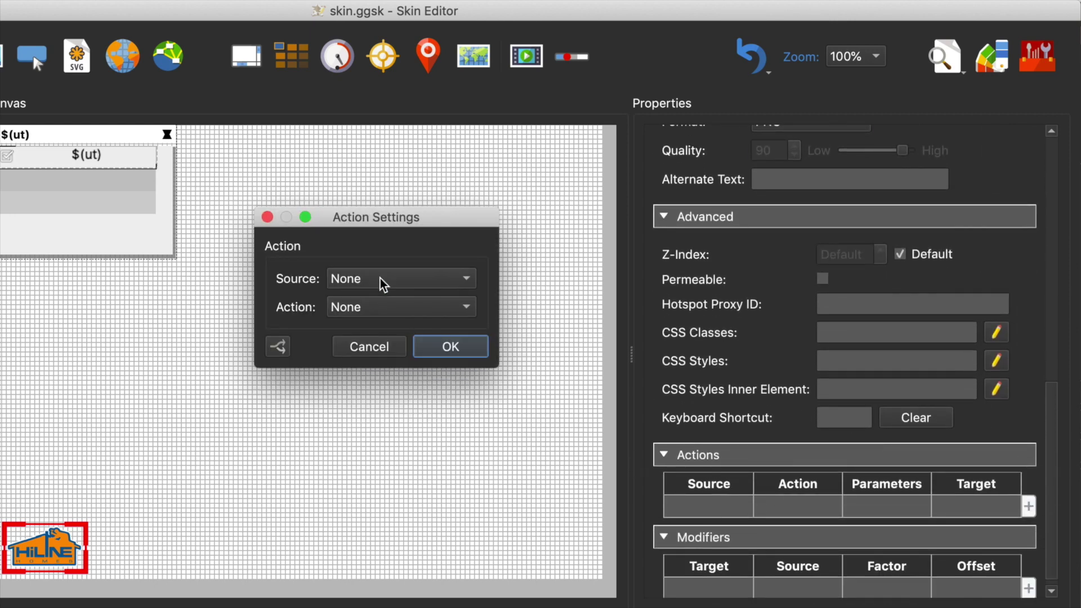
{"action": "left_click", "coordinate": [394, 284]}
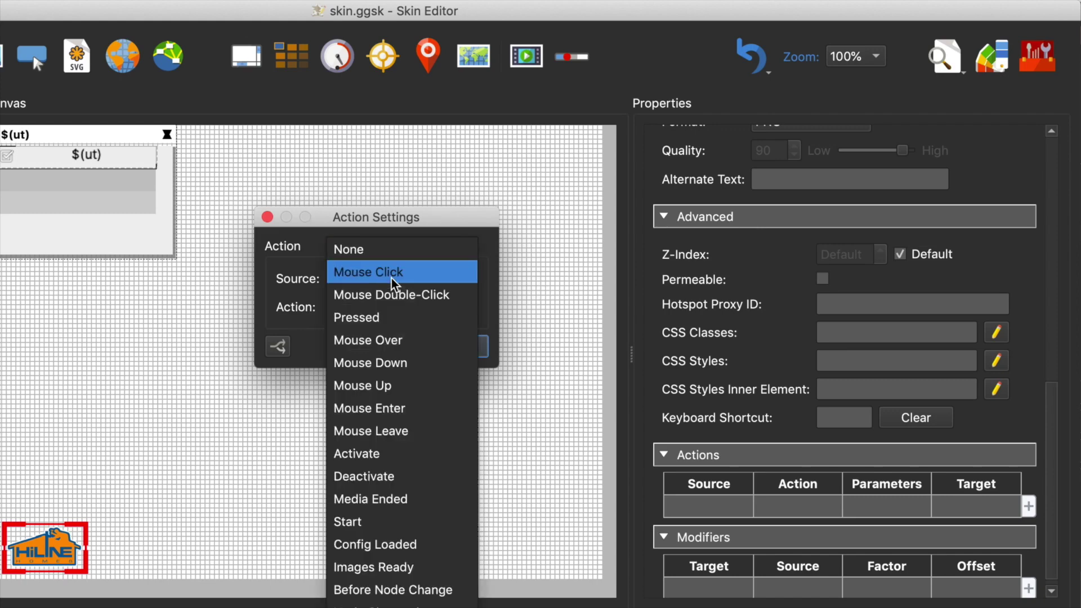
{"action": "left_click", "coordinate": [393, 277]}
{"action": "left_click", "coordinate": [394, 307]}
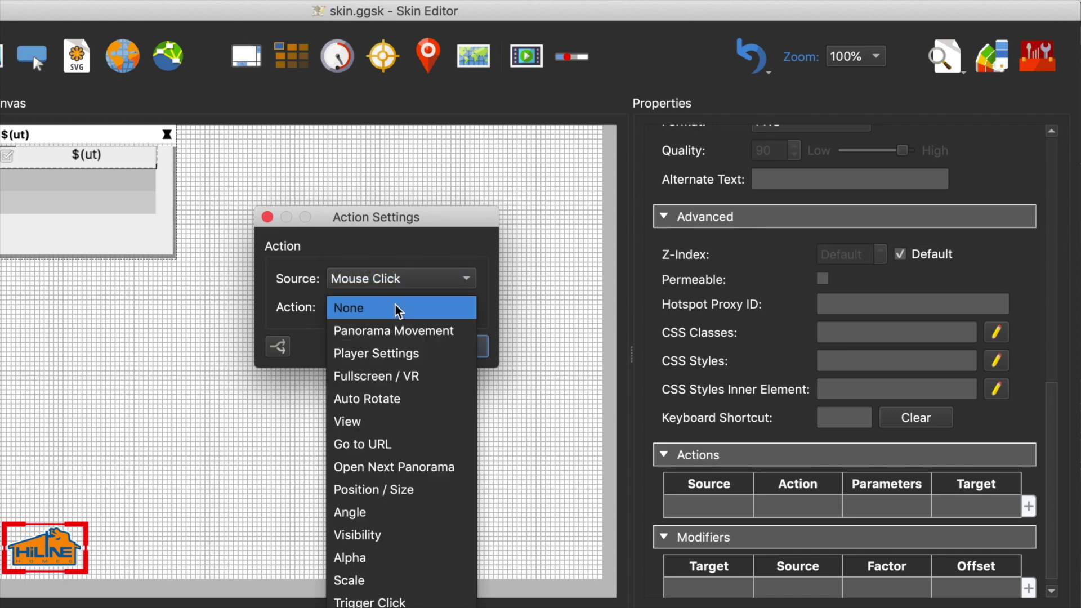
{"action": "left_click", "coordinate": [430, 448]}
Paste the hilinehomes.com address as the logo action's URL and set its target to _blank
{"action": "right_click", "coordinate": [358, 337]}
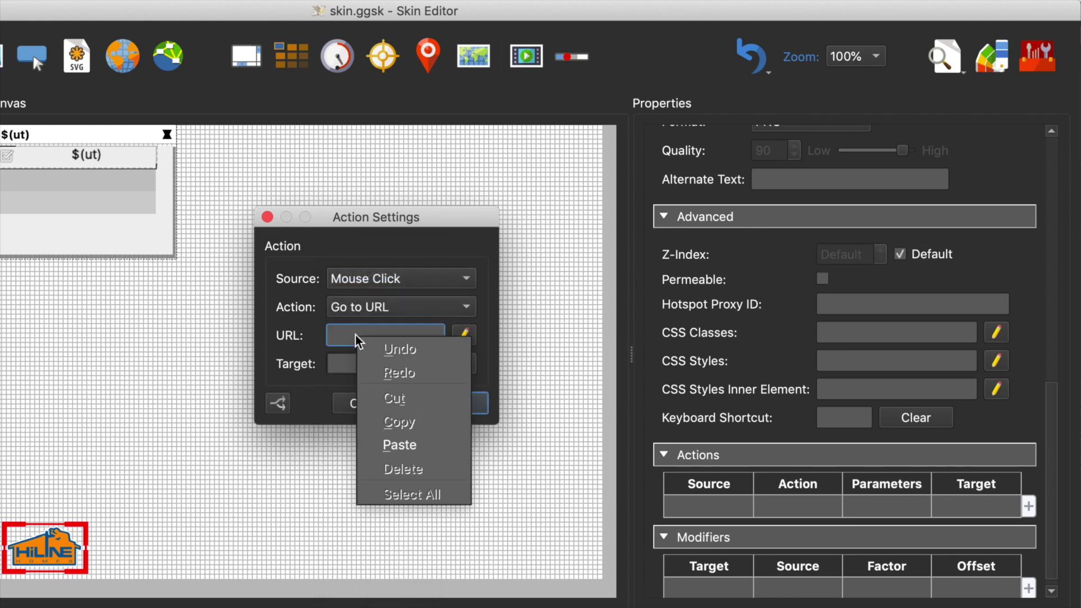
{"action": "left_click", "coordinate": [418, 451]}
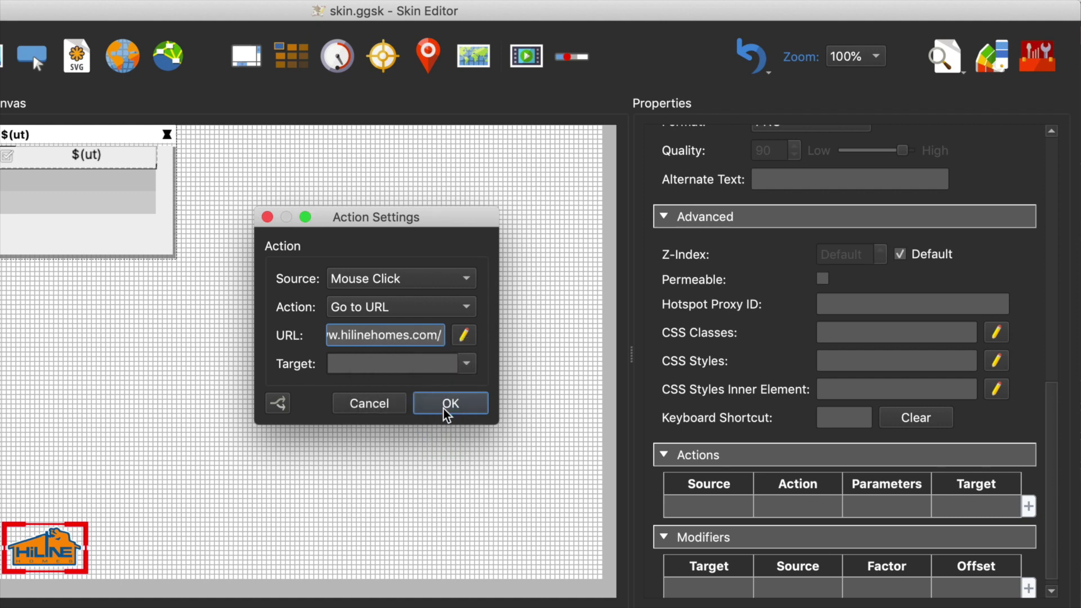
{"action": "left_click", "coordinate": [466, 363]}
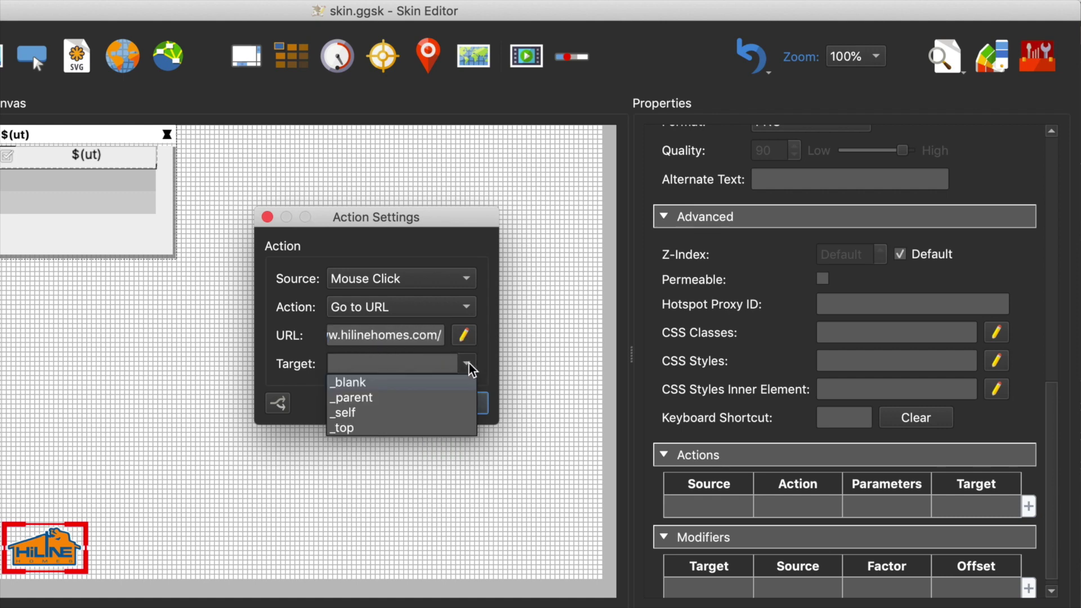
{"action": "left_click", "coordinate": [394, 387]}
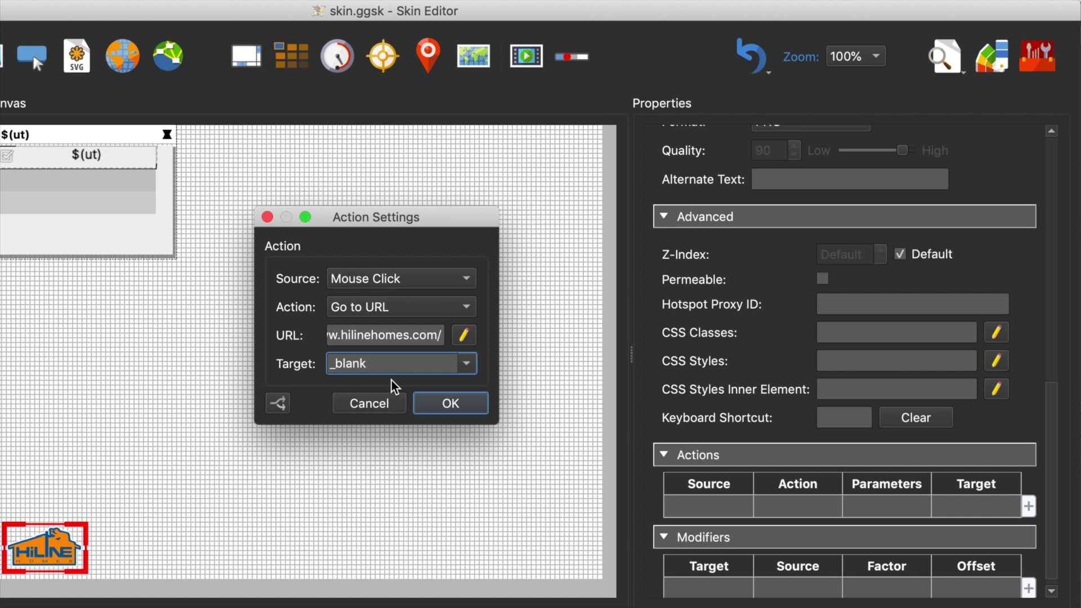
{"action": "left_click", "coordinate": [472, 368]}
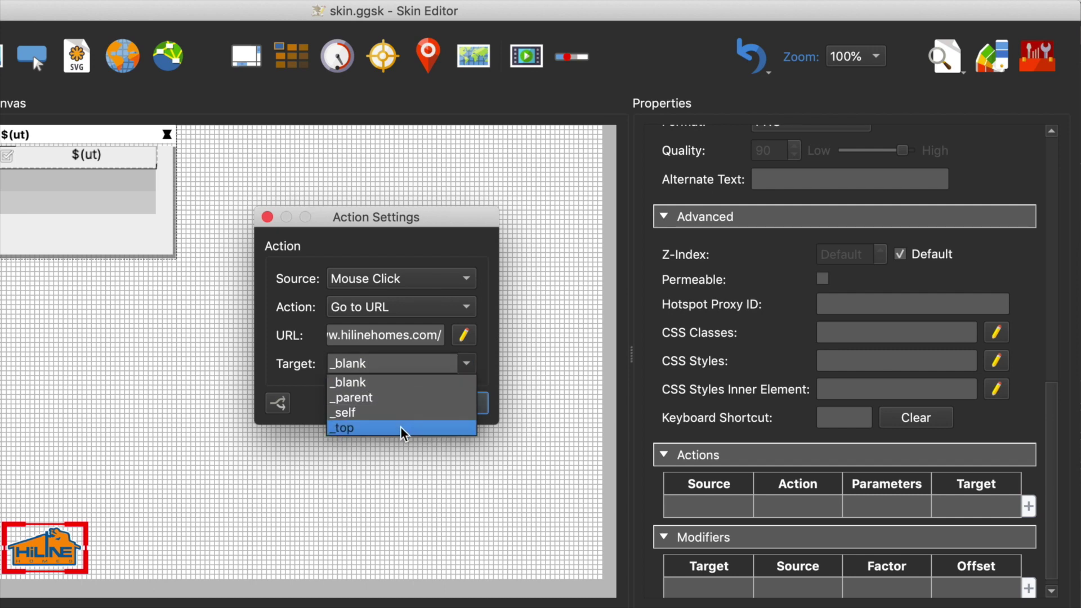
{"action": "left_click", "coordinate": [392, 383]}
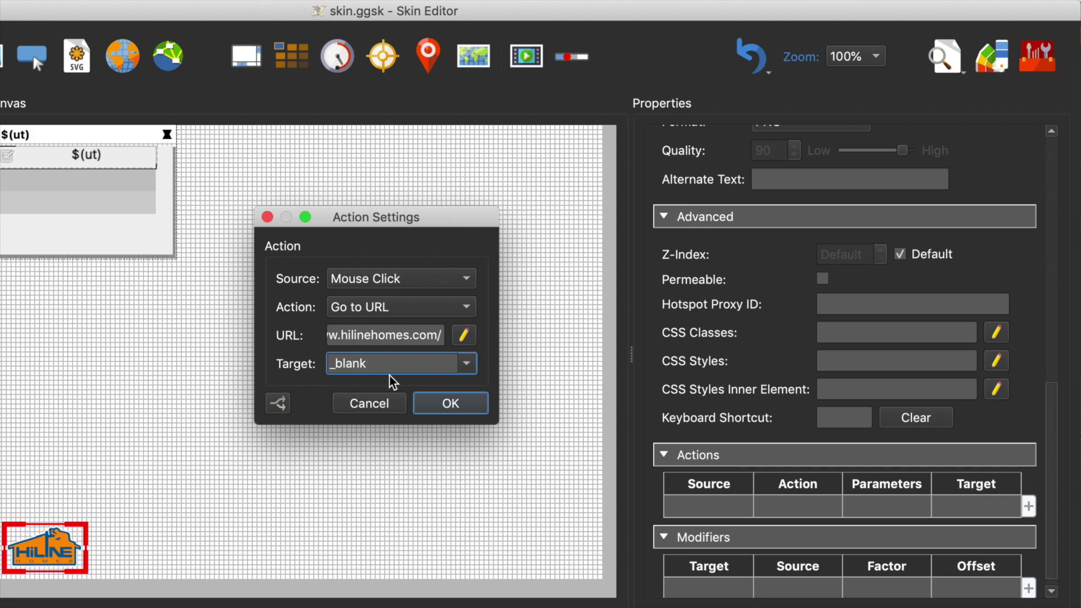
{"action": "left_click", "coordinate": [449, 409]}
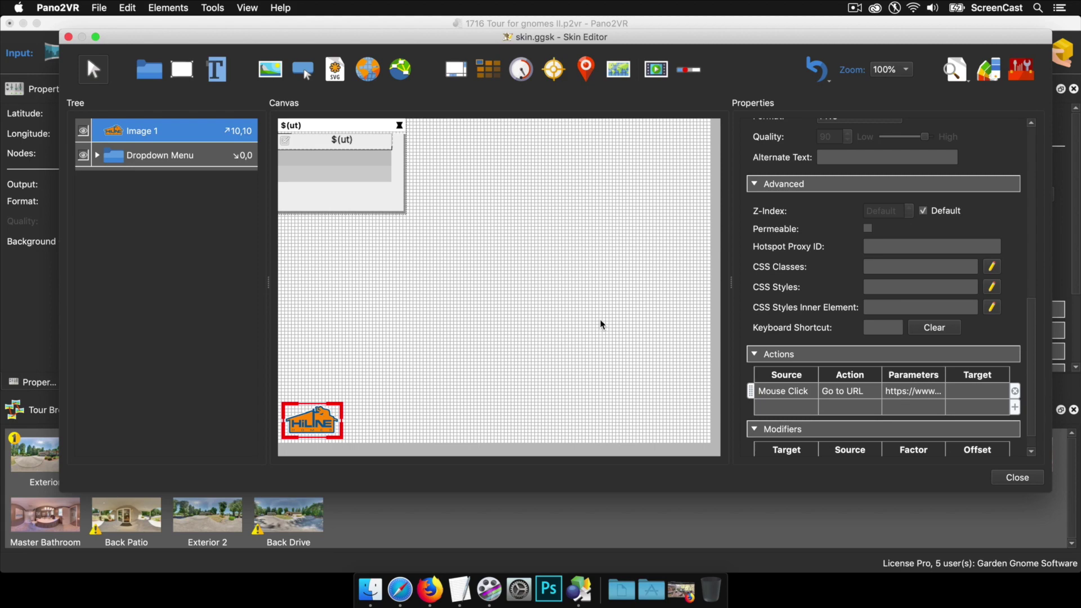
Regenerate the tour output, overwriting pano.xml, and test the logo's website link in the preview before closing it
{"action": "key", "text": "super+g"}
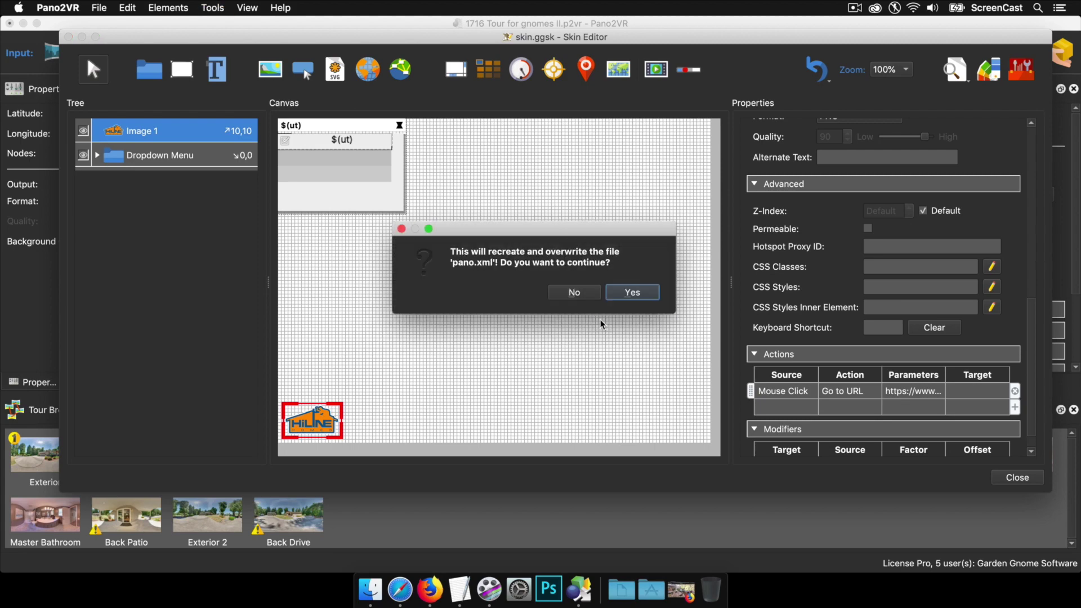
{"action": "key", "text": "Return"}
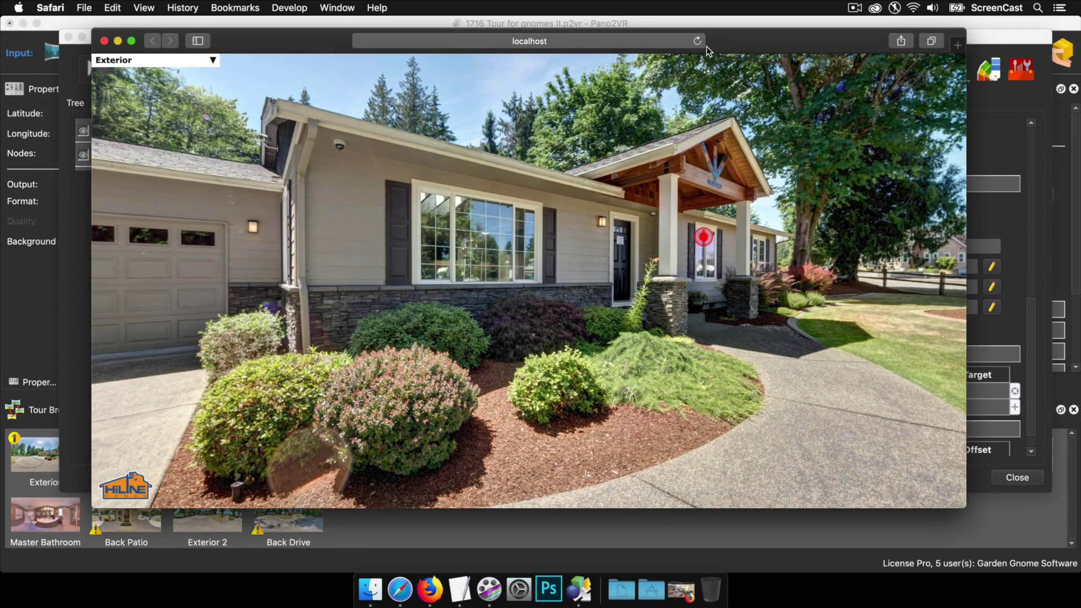
{"action": "left_click_drag", "start_coordinate": [737, 42], "coordinate": [756, 74]}
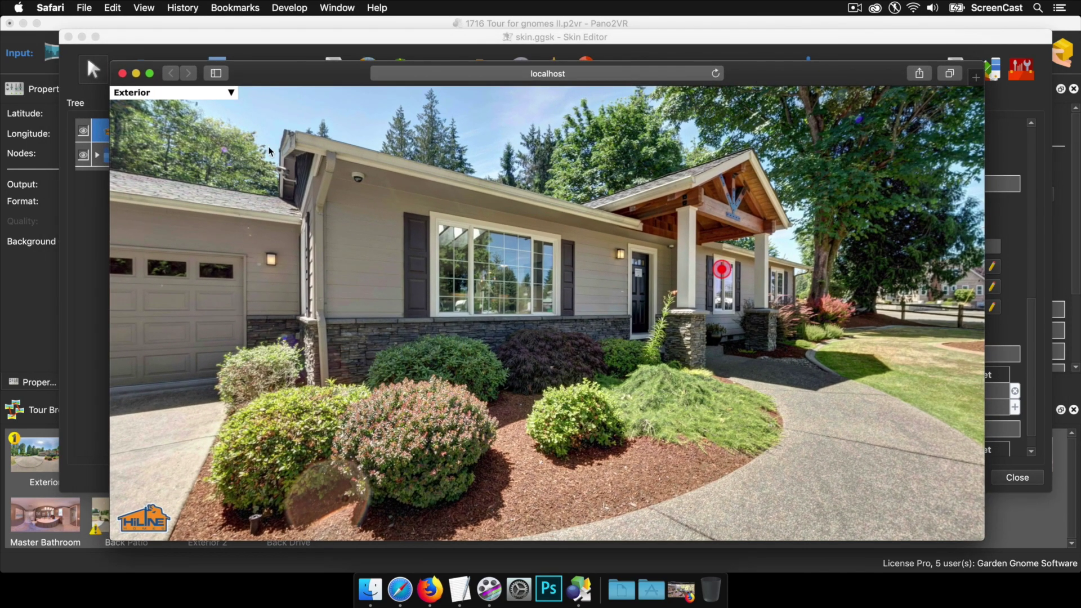
{"action": "left_click", "coordinate": [212, 101]}
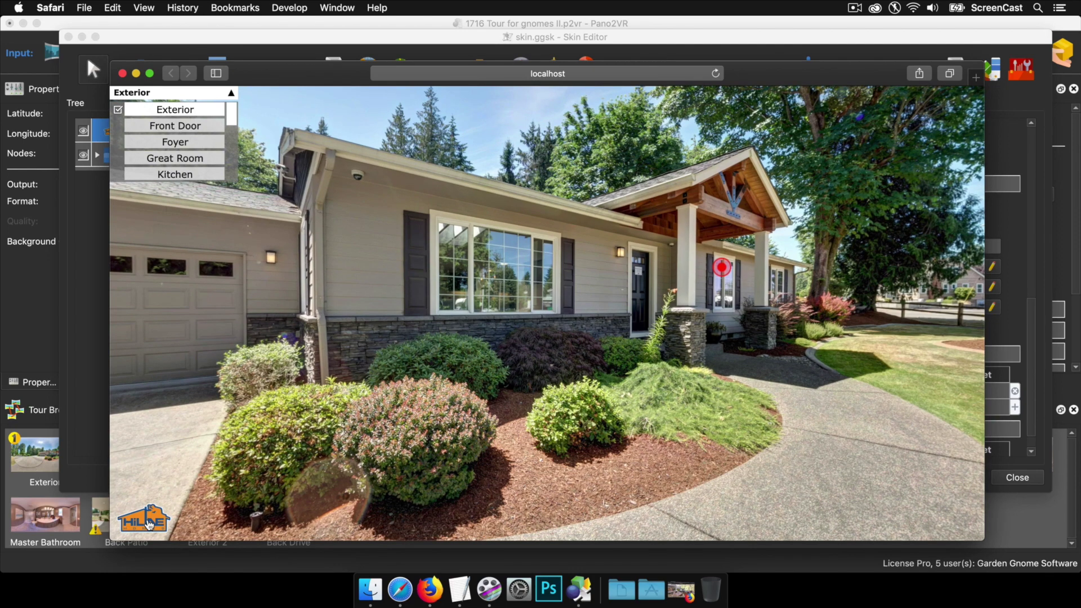
{"action": "left_click", "coordinate": [149, 523]}
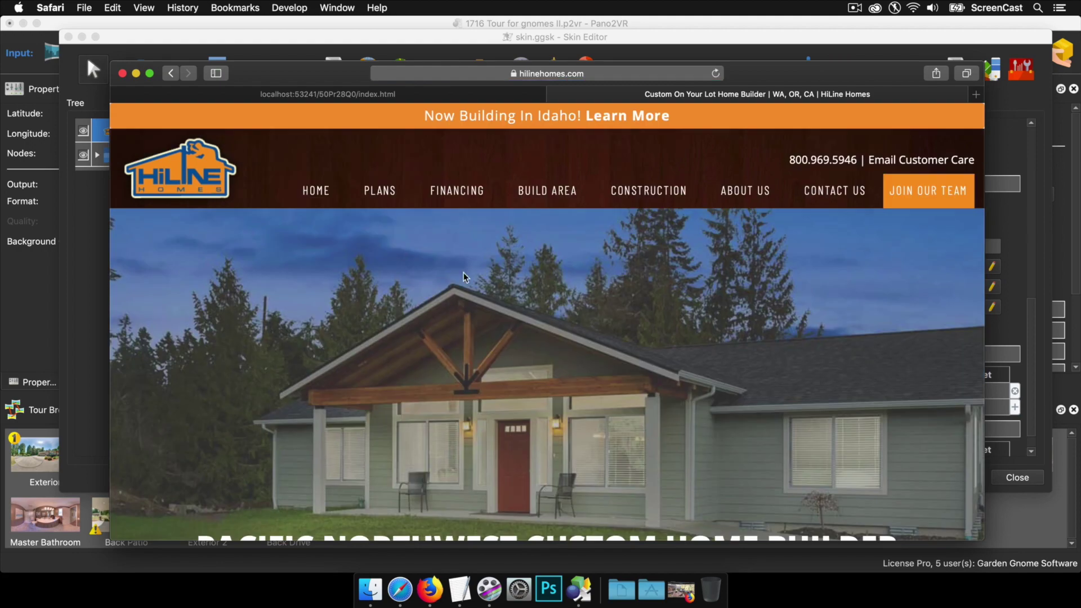
{"action": "left_click", "coordinate": [553, 95]}
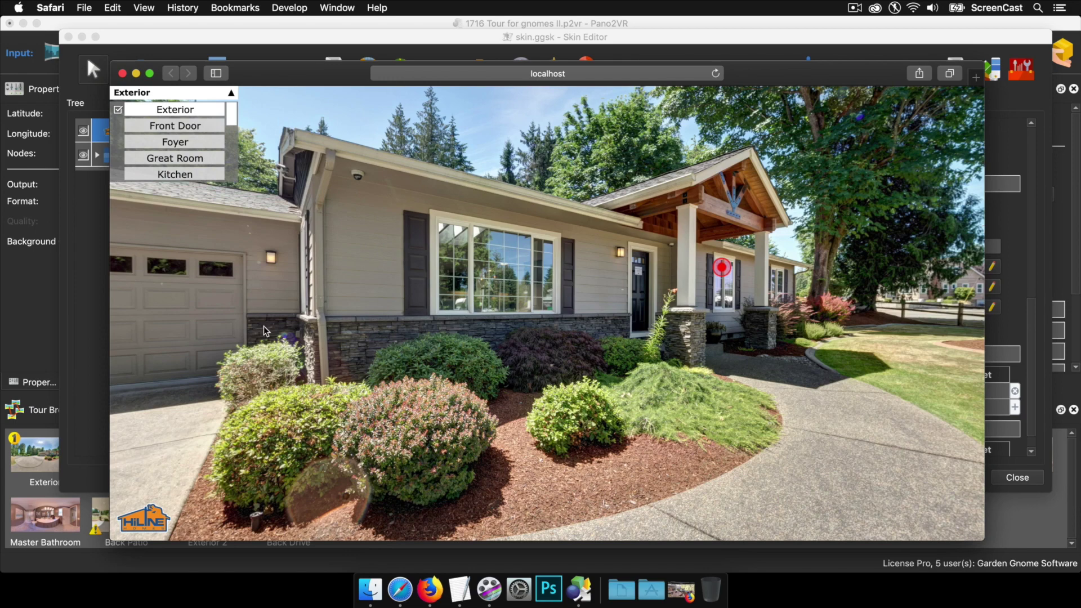
{"action": "left_click_drag", "start_coordinate": [263, 326], "coordinate": [332, 327]}
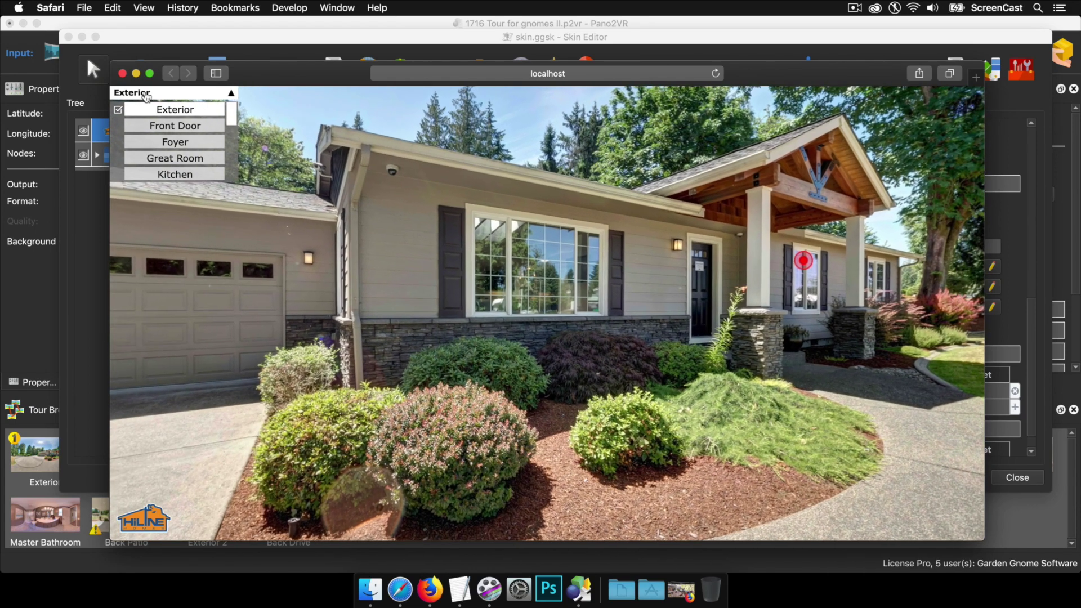
{"action": "left_click", "coordinate": [122, 73]}
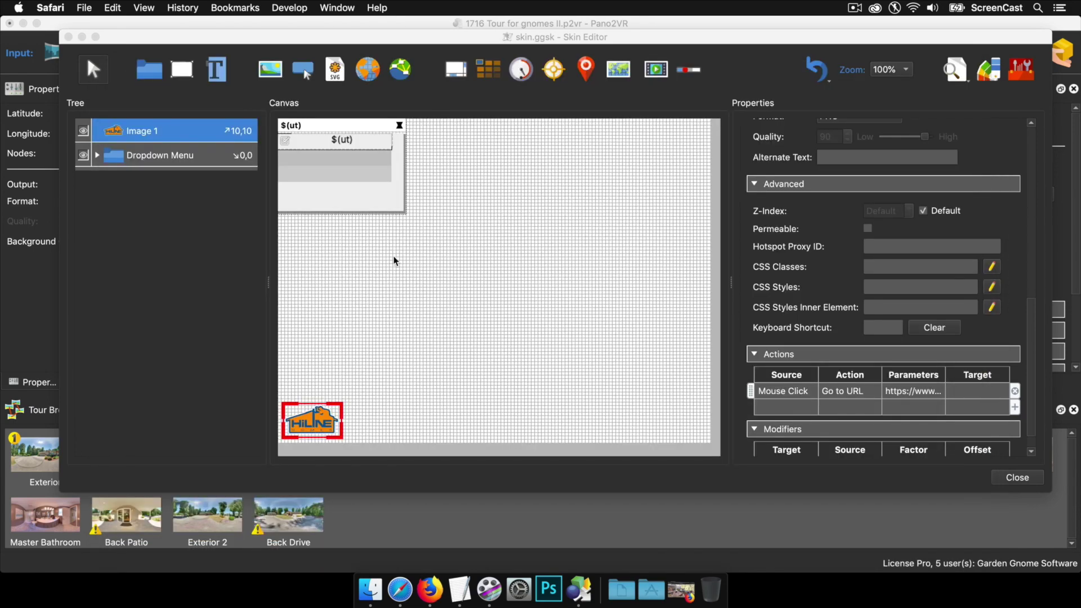
Add the built-in Thumbnail Menu Simplex component to the skin from the Components Toolbox
{"action": "left_click", "coordinate": [1021, 71]}
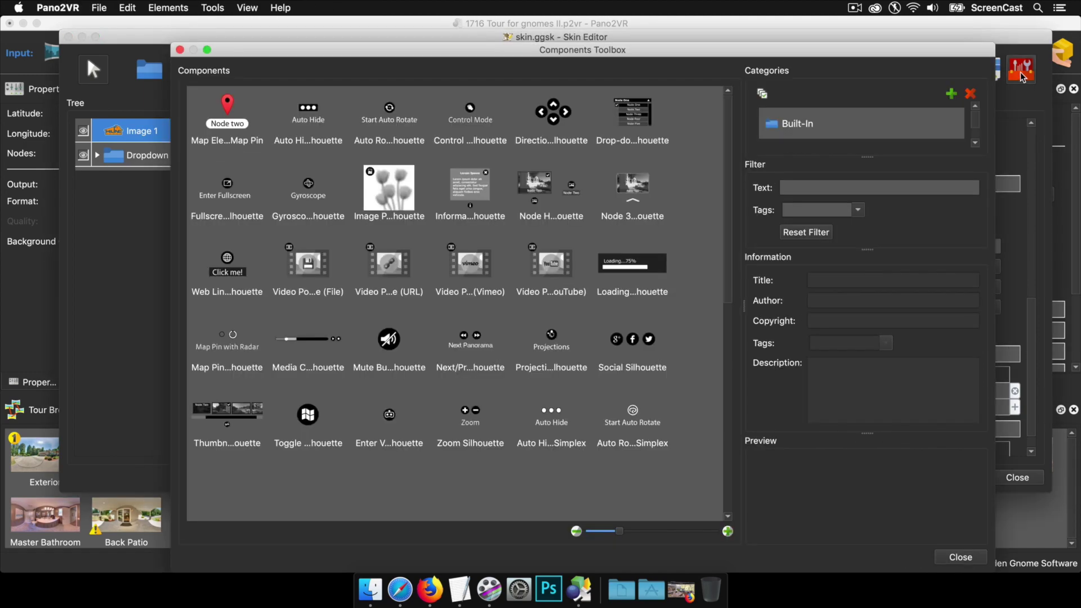
{"action": "scroll", "coordinate": [465, 294], "scroll_direction": "down", "scroll_amount": 8}
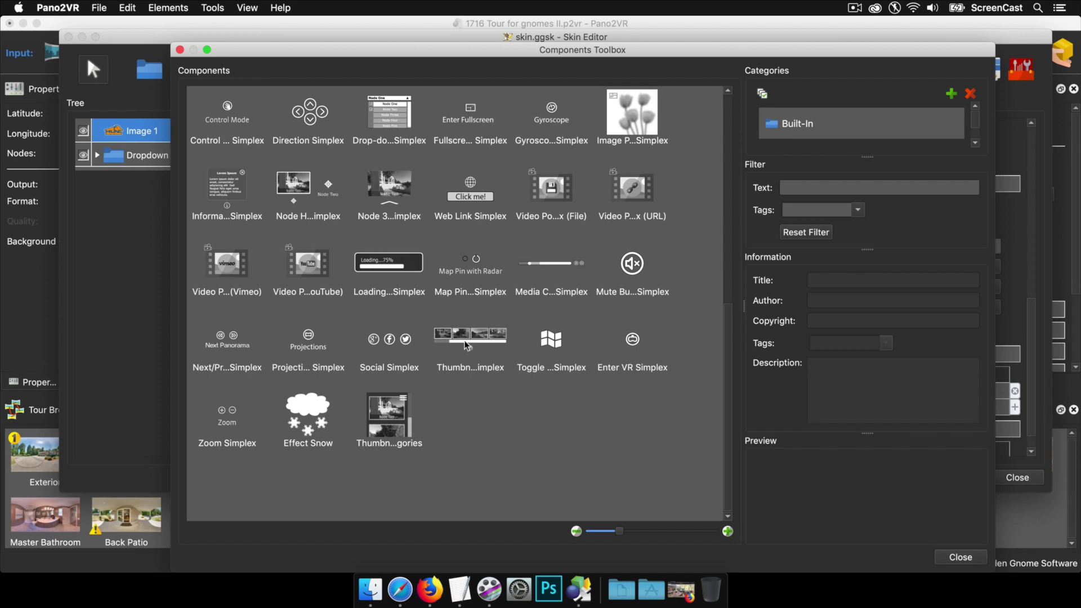
{"action": "double_click", "coordinate": [481, 340]}
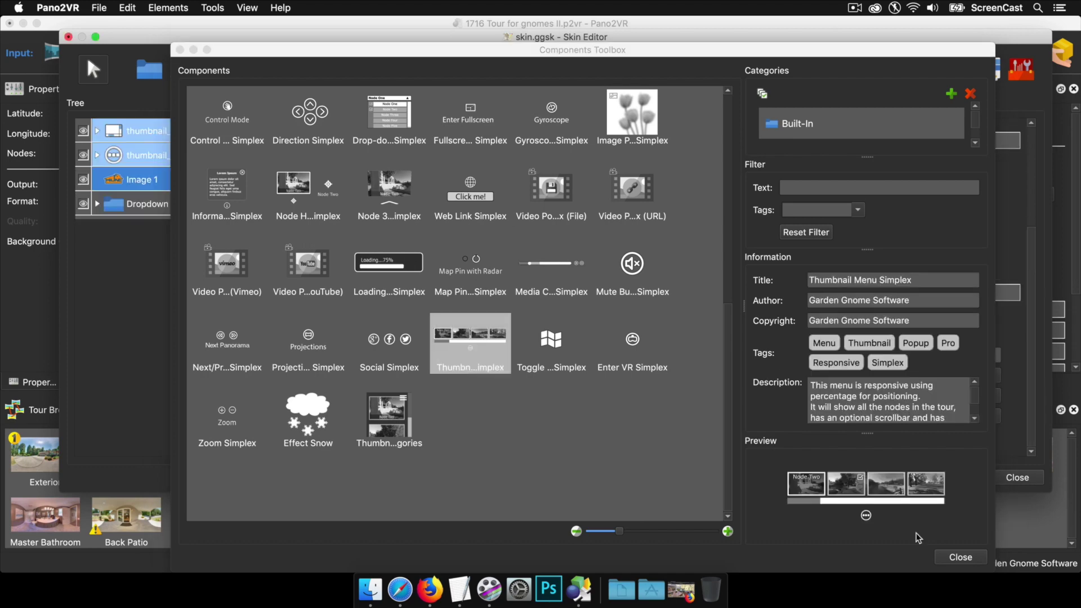
{"action": "left_click", "coordinate": [960, 558]}
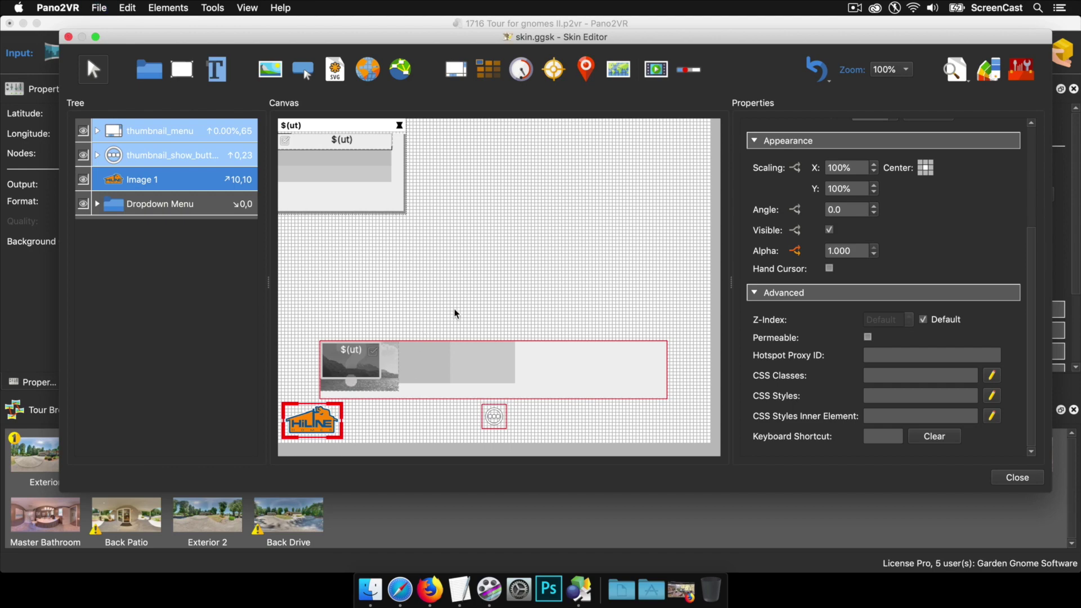
Regenerate the tour output and test hiding and showing the thumbnail menu in the preview
{"action": "key", "text": "super+g"}
{"action": "key", "text": "Return"}
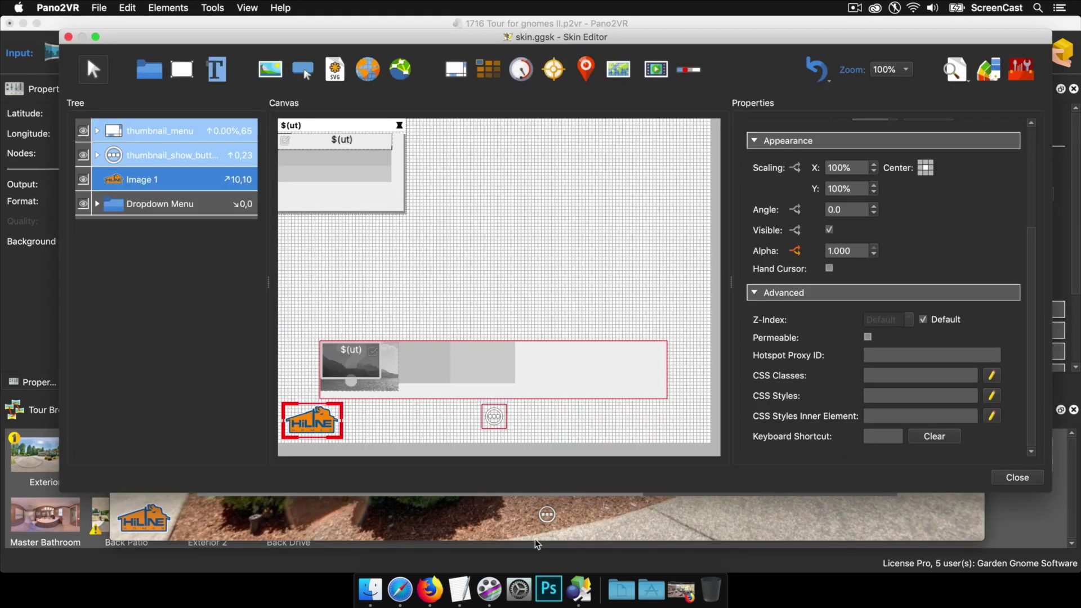
{"action": "left_click", "coordinate": [535, 539]}
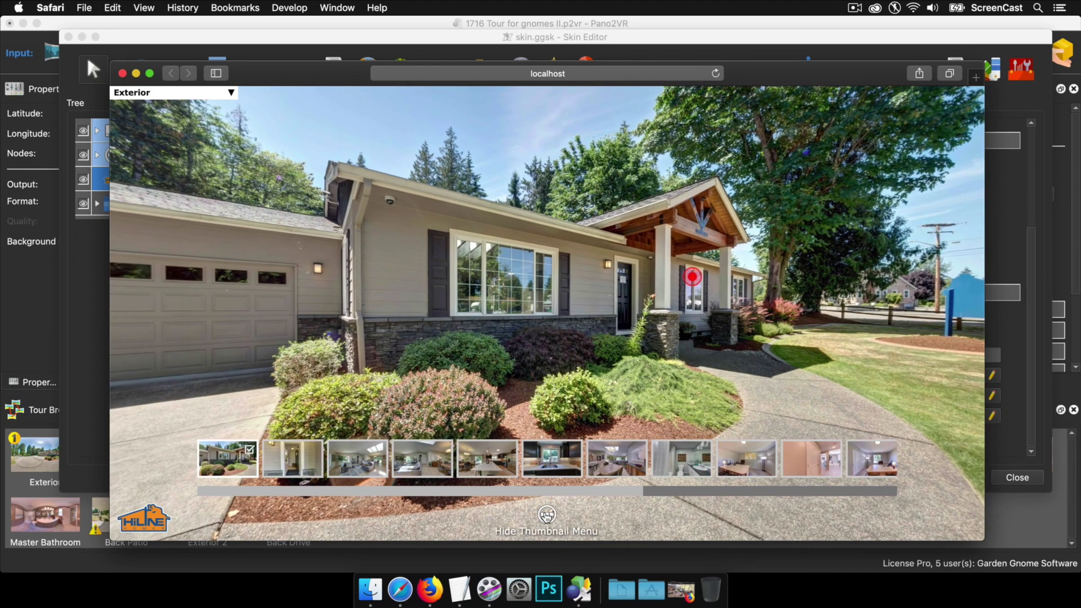
{"action": "left_click", "coordinate": [546, 514]}
{"action": "left_click", "coordinate": [546, 514]}
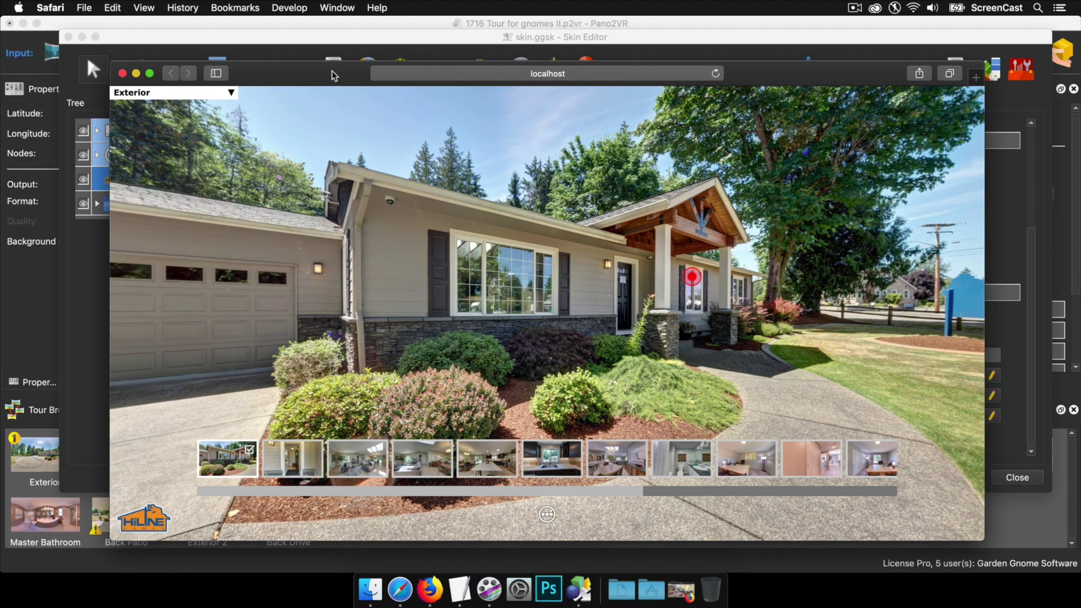
Test both menus in the preview by opening Back Drive from the drop-down and Foyer from the thumbnails, then close the preview
{"action": "left_click_drag", "start_coordinate": [332, 70], "coordinate": [326, 46]}
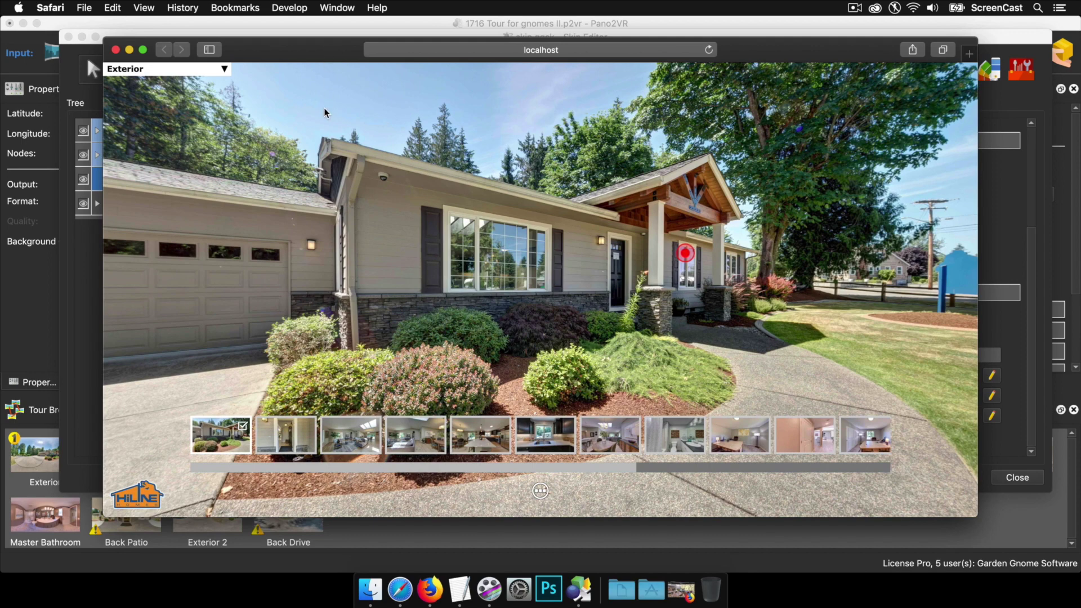
{"action": "left_click", "coordinate": [224, 69]}
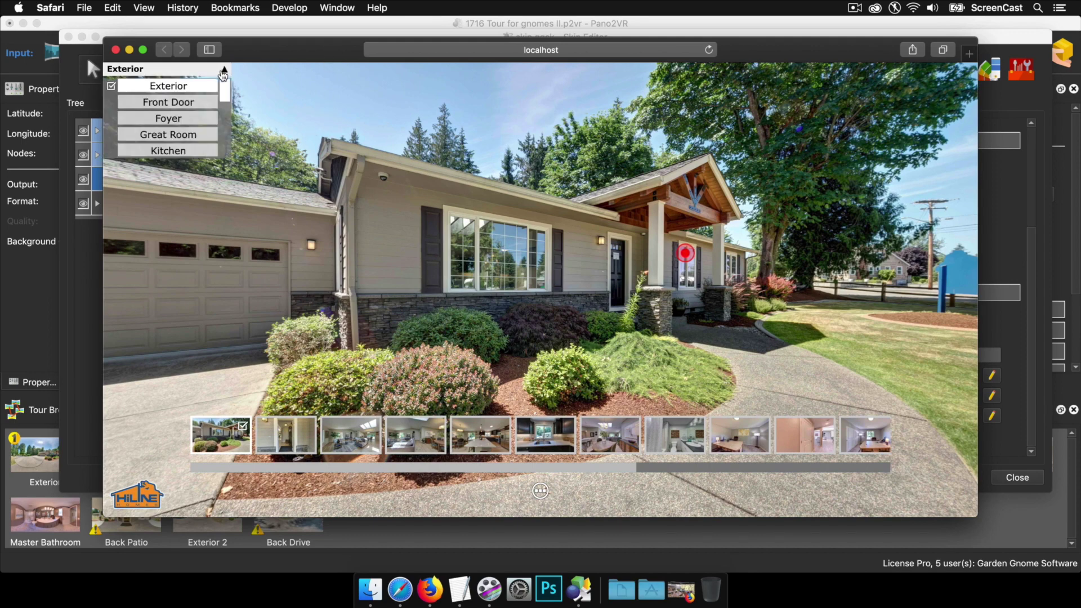
{"action": "left_click_drag", "start_coordinate": [226, 92], "coordinate": [228, 151]}
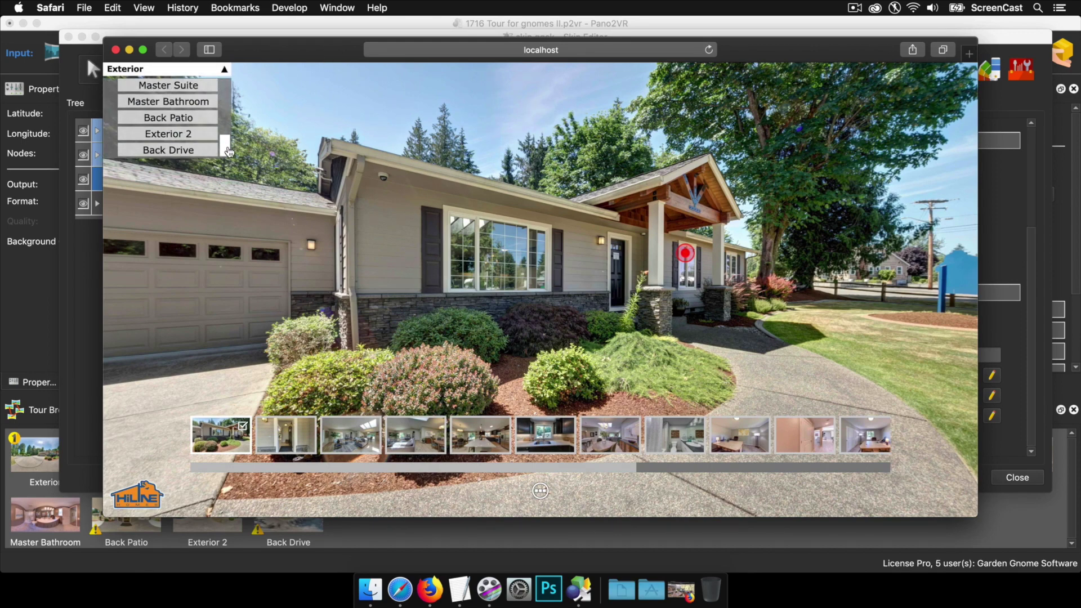
{"action": "left_click", "coordinate": [180, 150]}
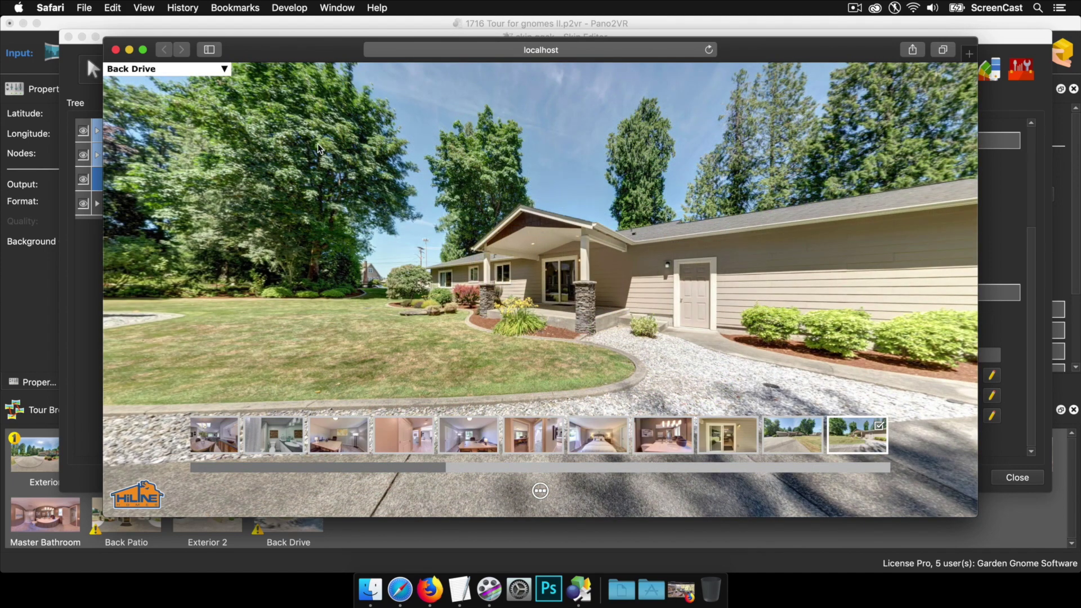
{"action": "left_click", "coordinate": [169, 69]}
{"action": "left_click_drag", "start_coordinate": [580, 464], "coordinate": [296, 461]}
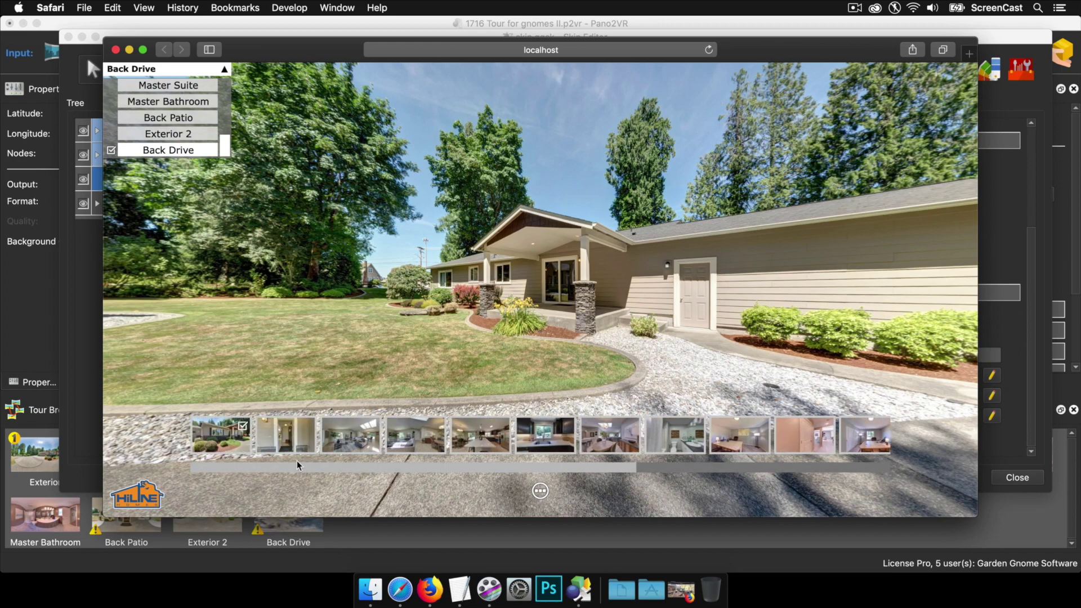
{"action": "left_click", "coordinate": [354, 440]}
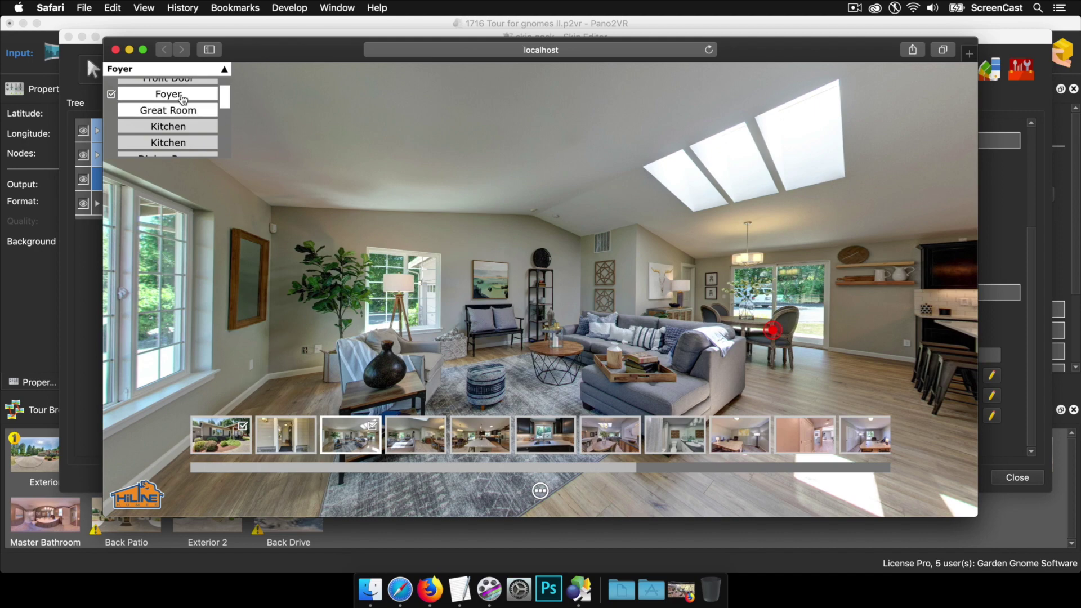
{"action": "left_click", "coordinate": [116, 49]}
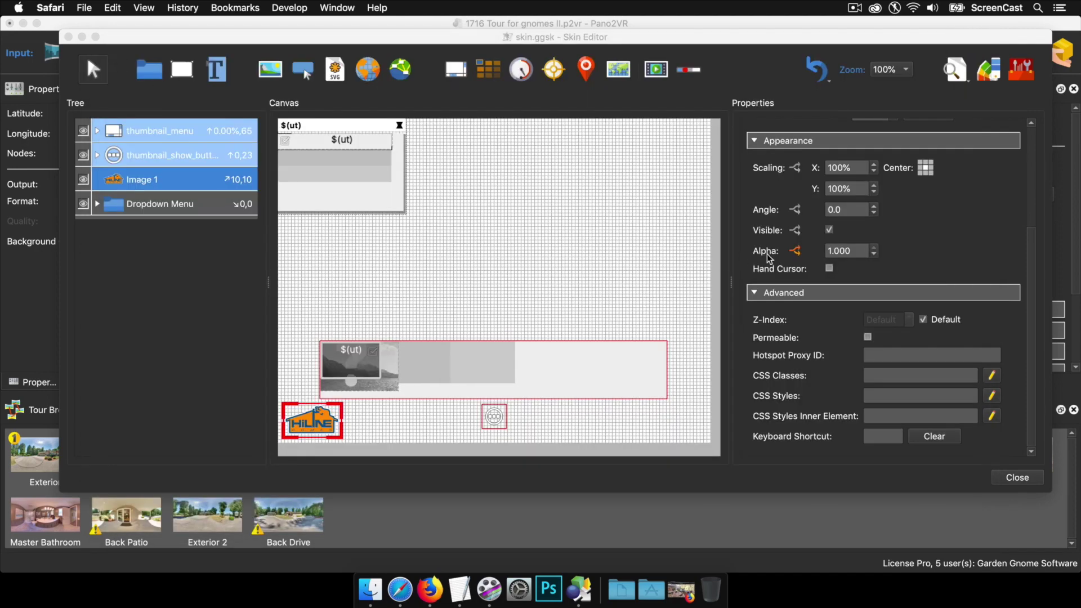
Add the built-in Fullscreen Simplex component to the skin and set the fullscreen button's X position to 32 pixels
{"action": "left_click", "coordinate": [1014, 75]}
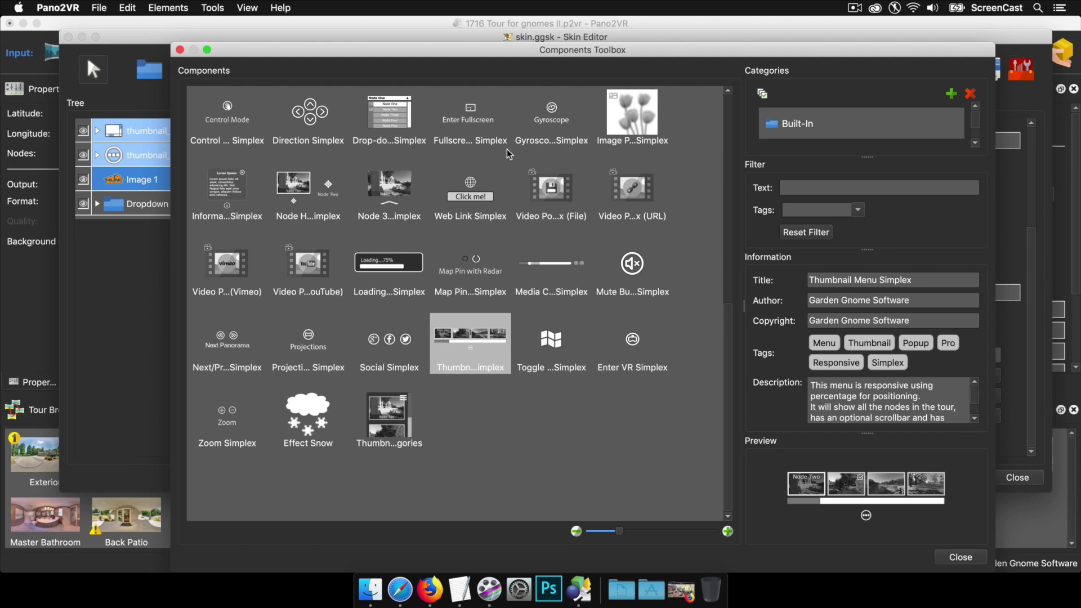
{"action": "double_click", "coordinate": [474, 116]}
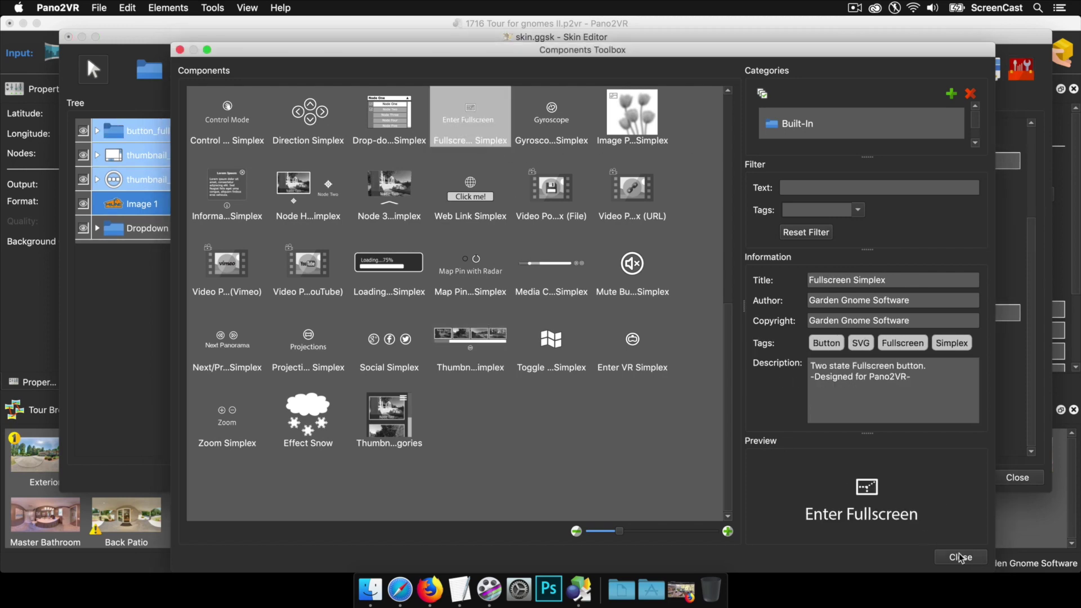
{"action": "left_click", "coordinate": [961, 557]}
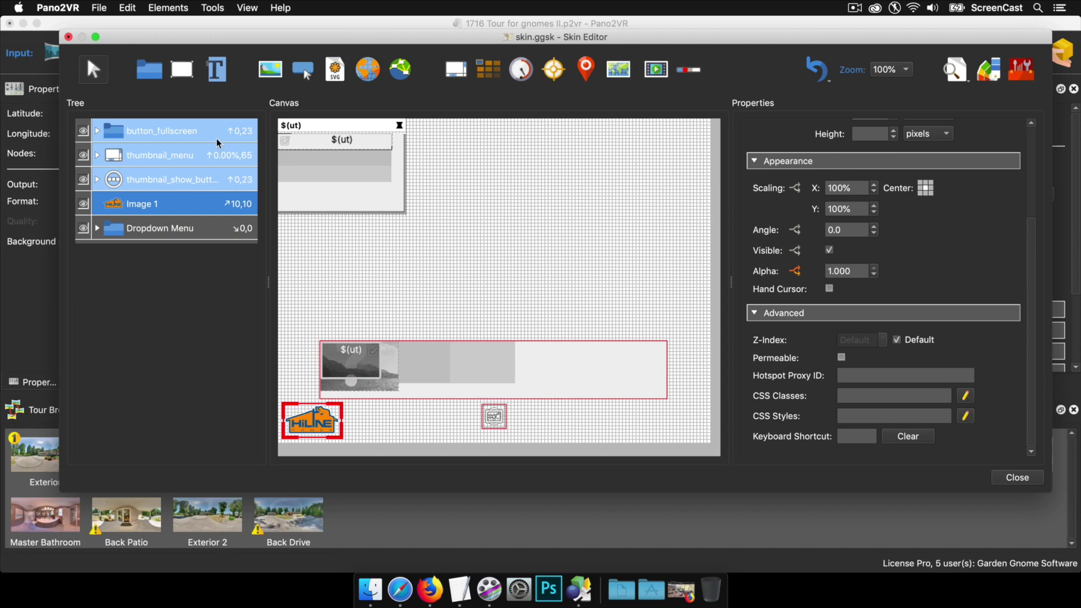
{"action": "left_click", "coordinate": [191, 130]}
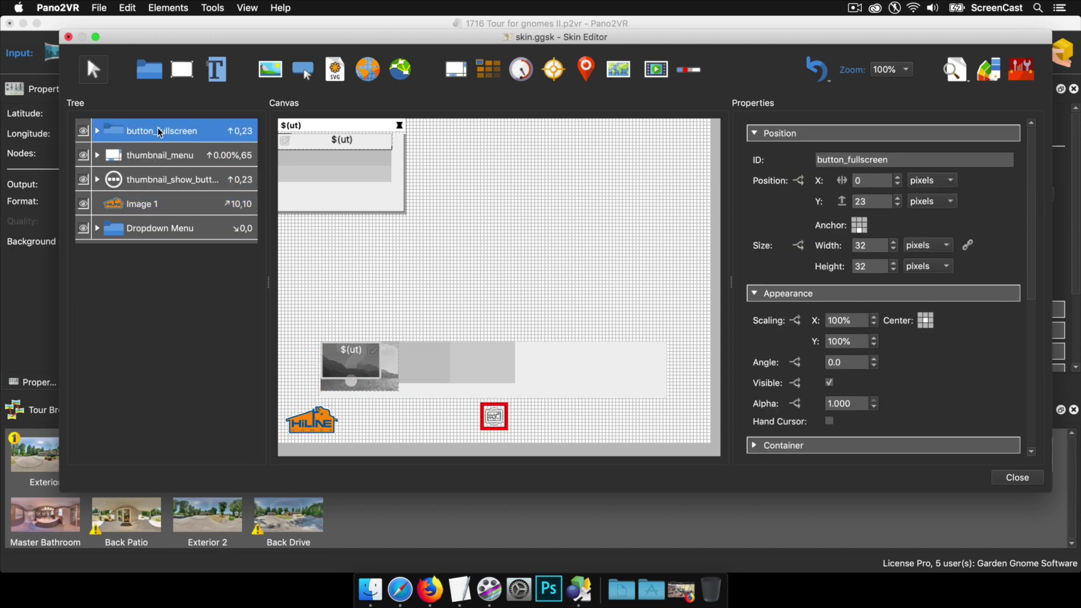
{"action": "double_click", "coordinate": [866, 184]}
{"action": "type", "text": "32"}
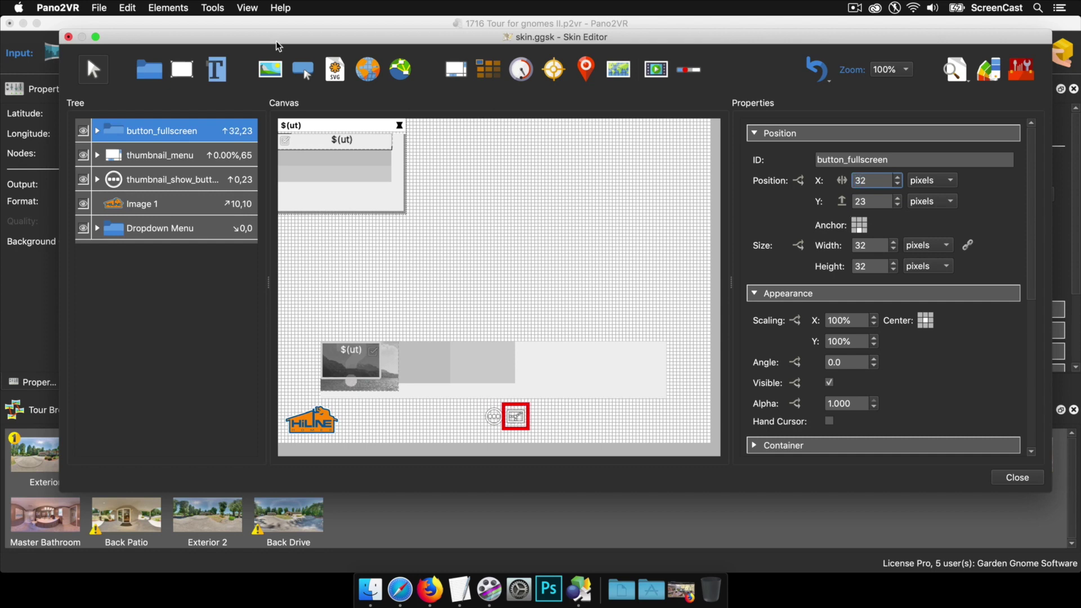
{"action": "left_click", "coordinate": [128, 7]}
{"action": "mouse_move", "coordinate": [177, 187]}
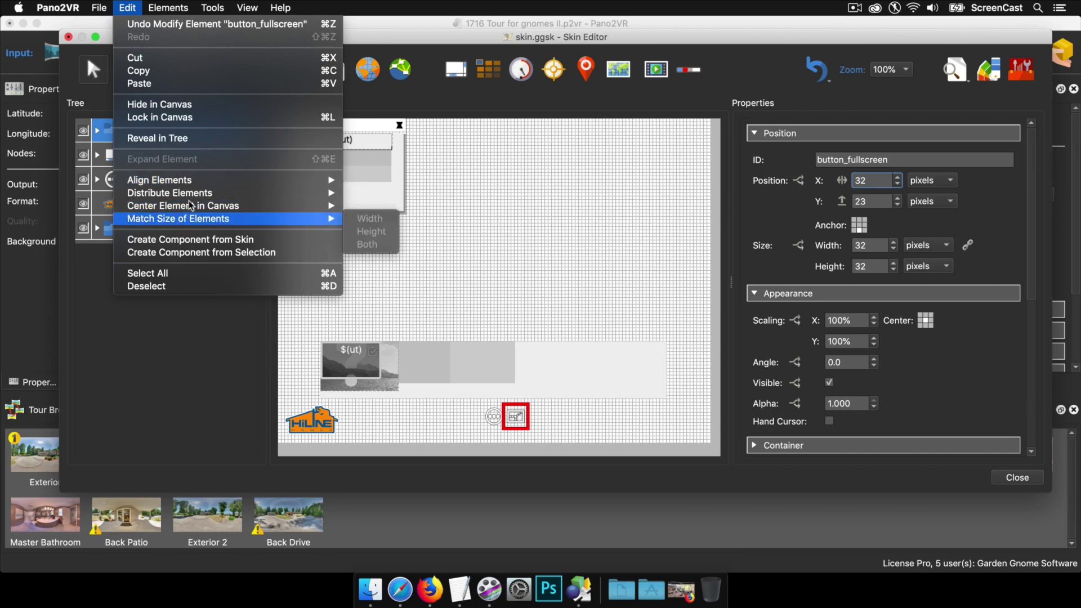
{"action": "left_click", "coordinate": [127, 9]}
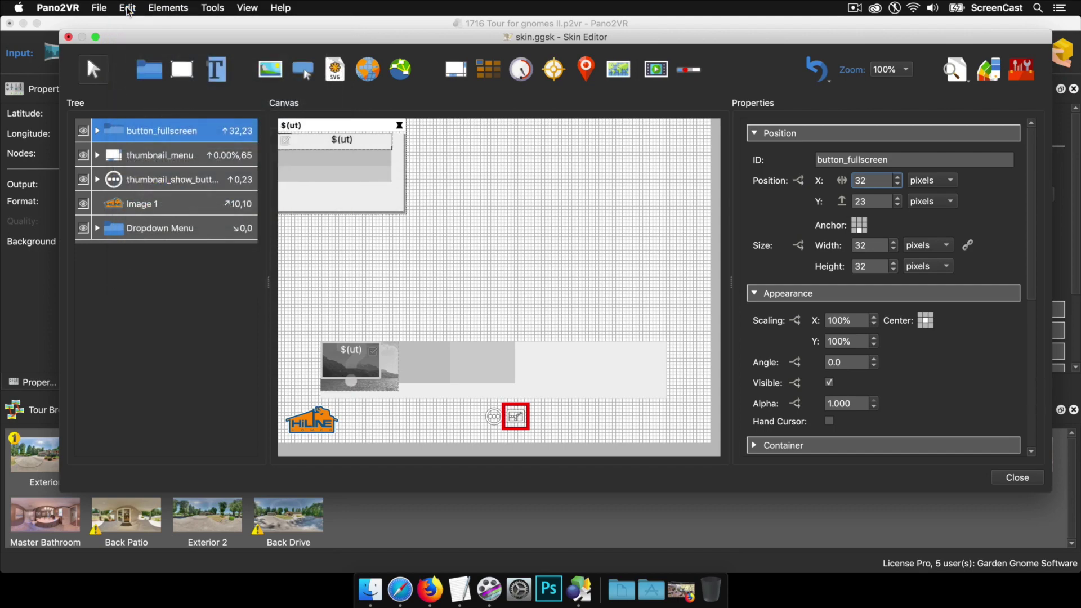
{"action": "left_click", "coordinate": [556, 414]}
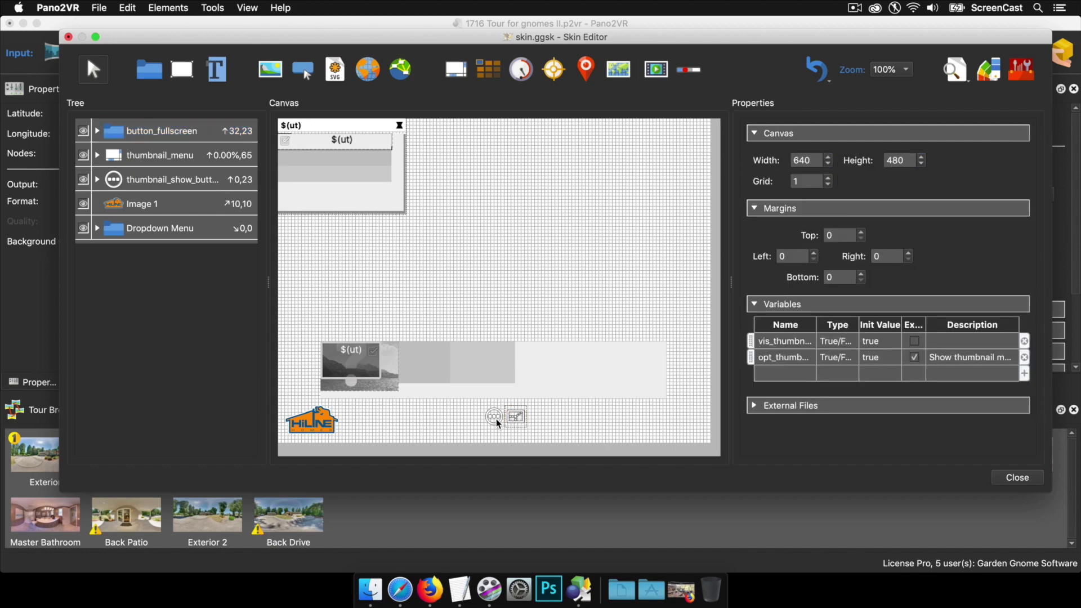
Add the built-in Zoom Simplex component and move it just right of the fullscreen button, at about X 82 pixels
{"action": "left_click", "coordinate": [1020, 70]}
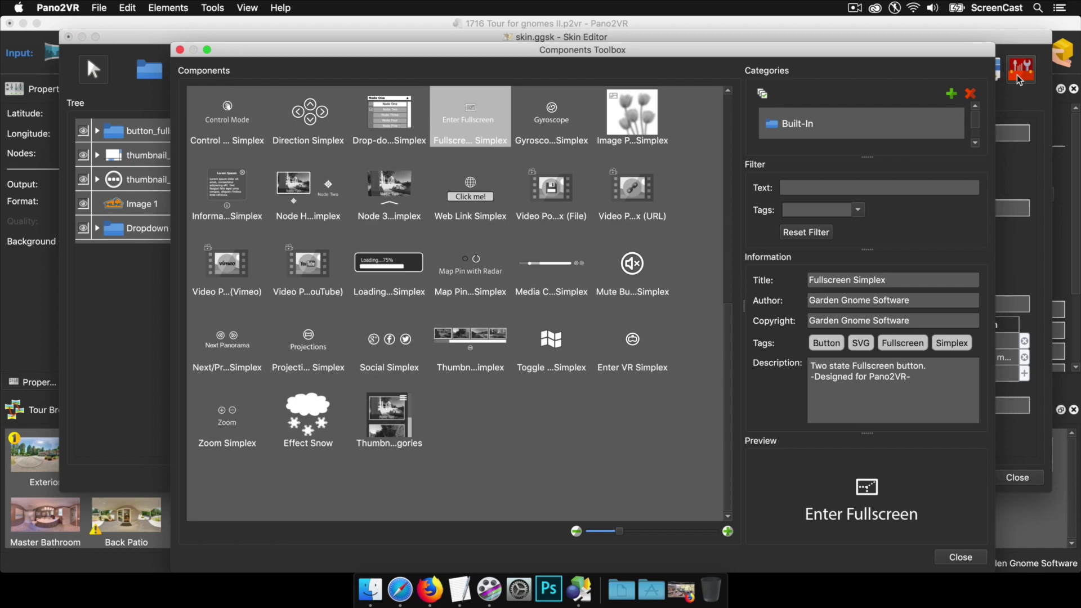
{"action": "double_click", "coordinate": [235, 421]}
{"action": "left_click", "coordinate": [951, 557]}
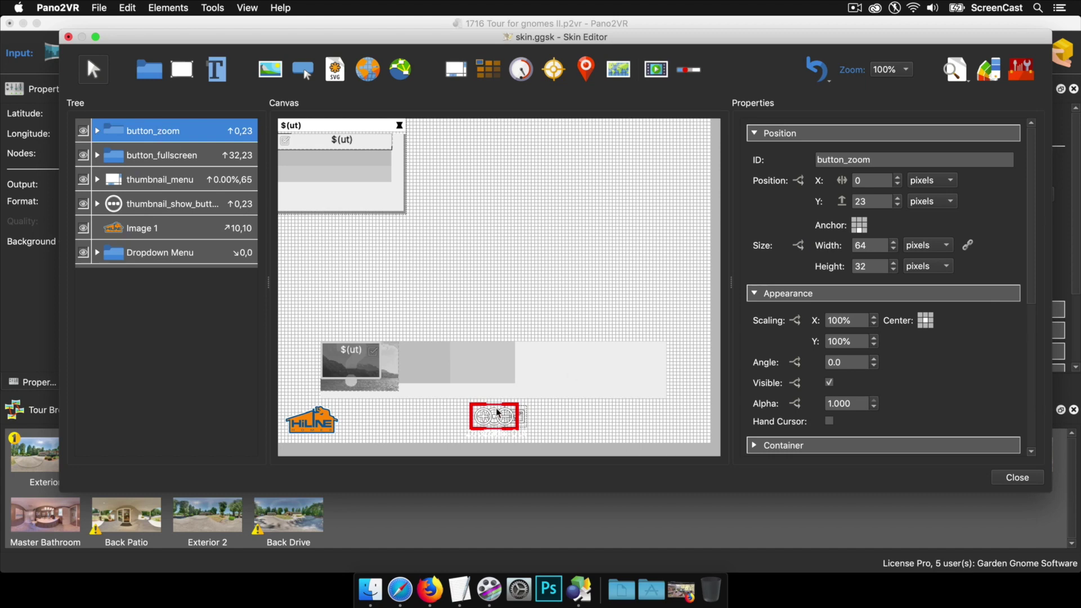
{"action": "left_click_drag", "start_coordinate": [498, 413], "coordinate": [552, 413]}
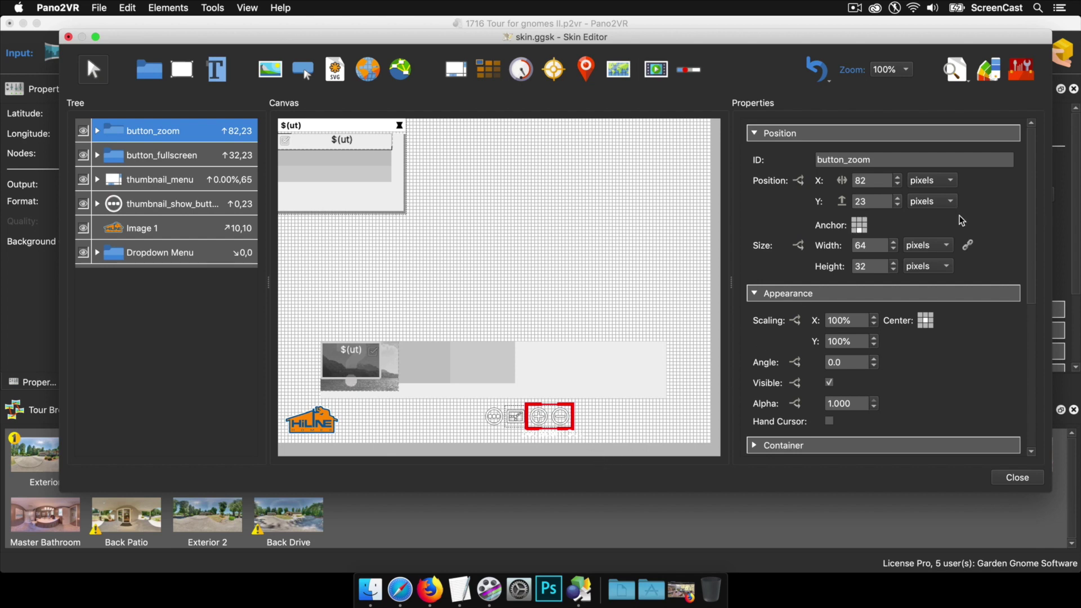
Add the Next/Previous Simplex component and position it right of the zoom buttons at about X 154 and exactly Y 23 pixels
{"action": "left_click", "coordinate": [1019, 73]}
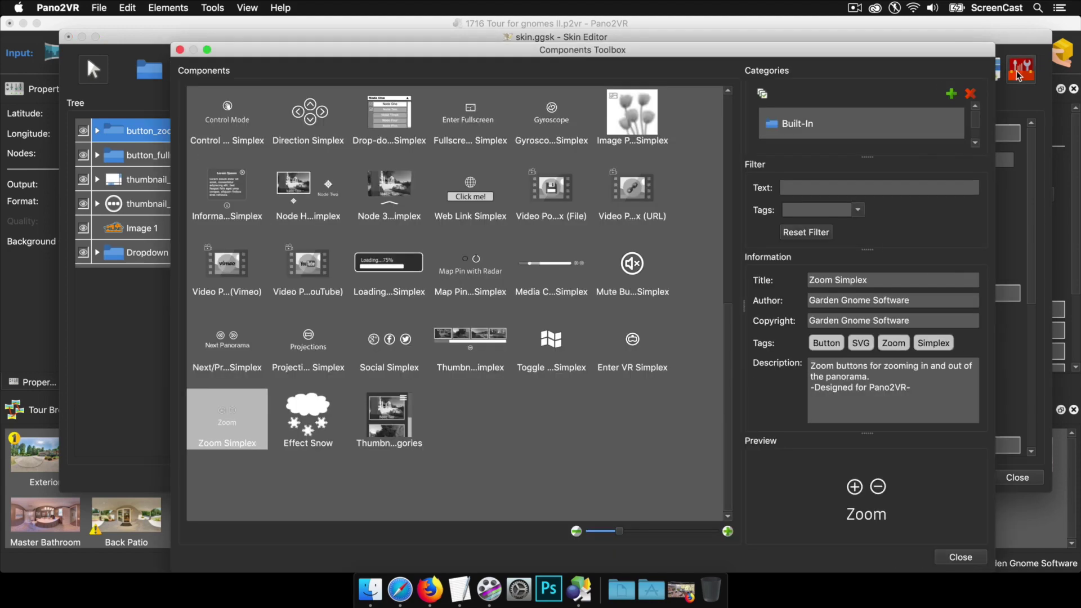
{"action": "double_click", "coordinate": [224, 334]}
{"action": "left_click", "coordinate": [974, 561]}
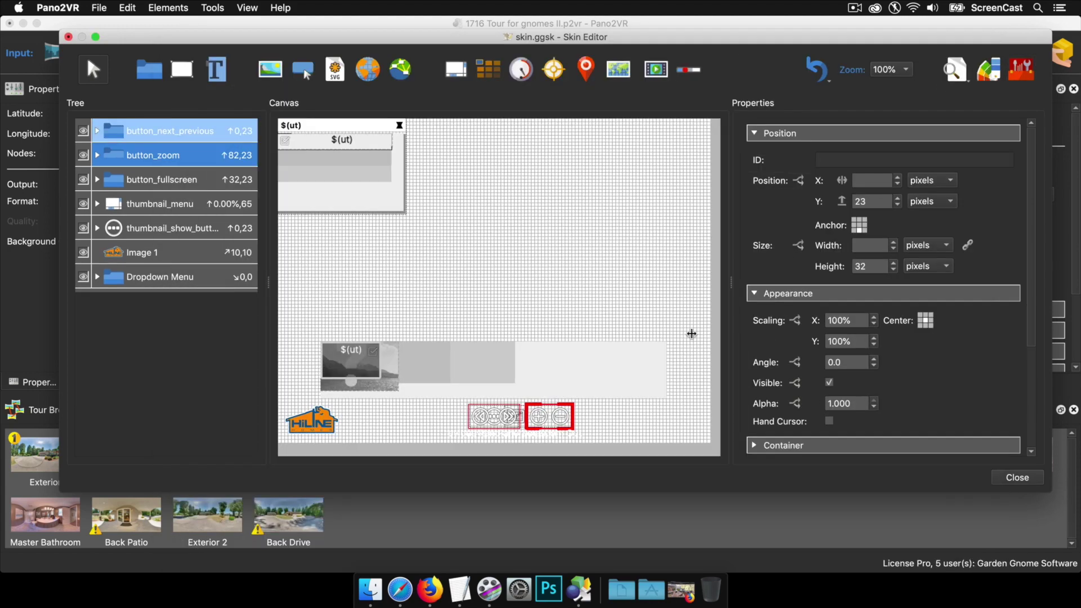
{"action": "left_click", "coordinate": [194, 128]}
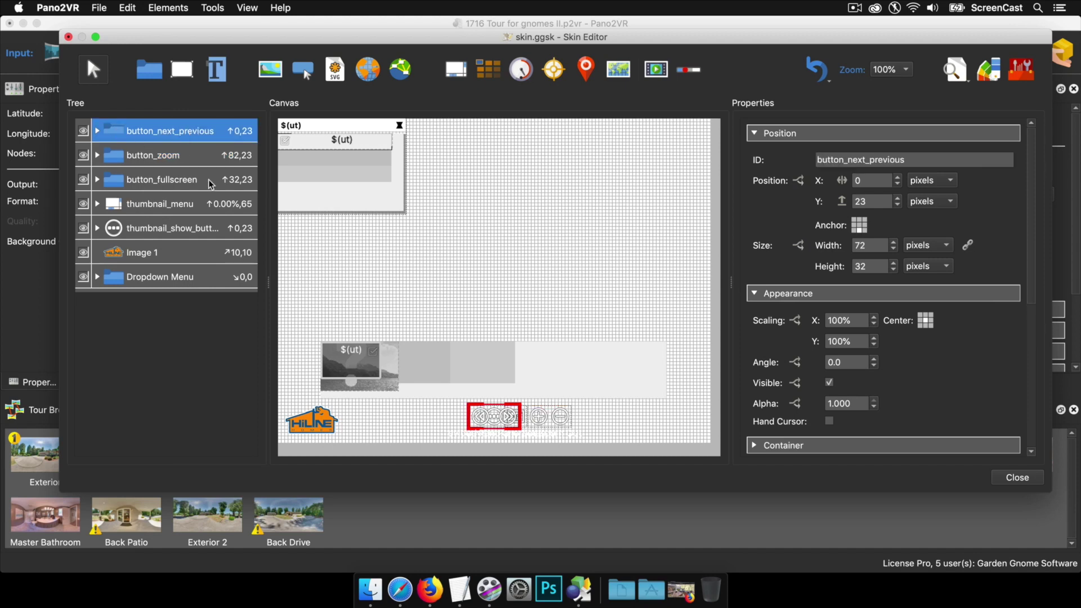
{"action": "left_click_drag", "start_coordinate": [493, 416], "coordinate": [599, 417]}
{"action": "double_click", "coordinate": [873, 201]}
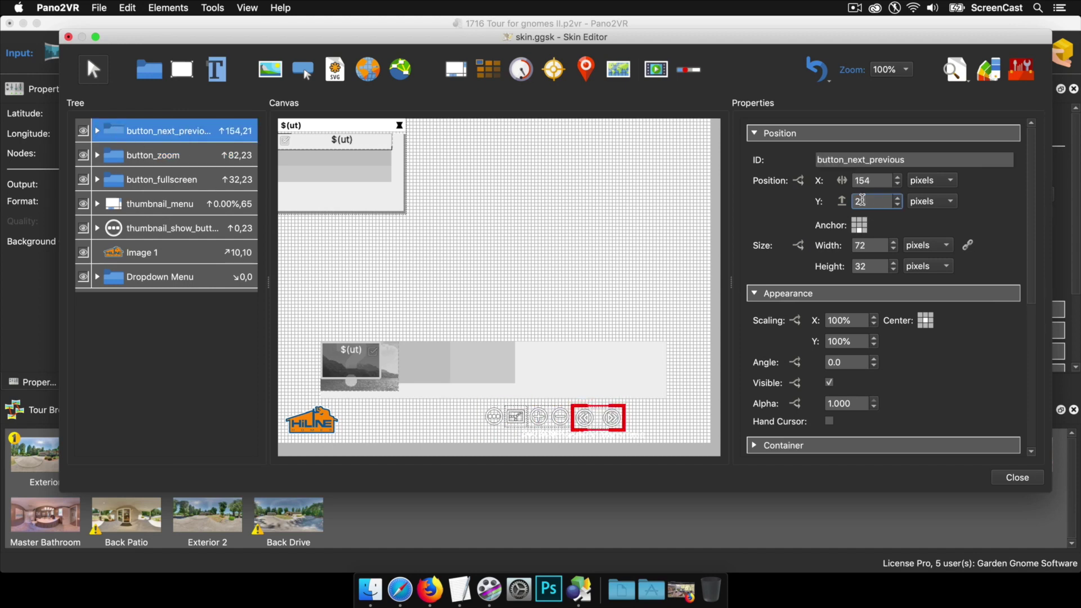
{"action": "type", "text": "23"}
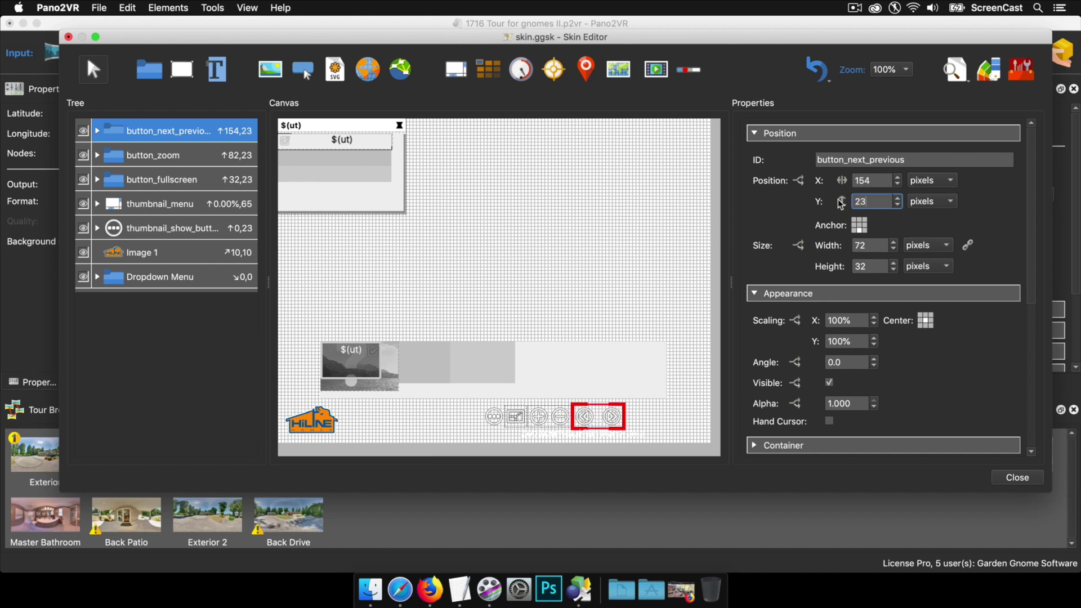
{"action": "left_click", "coordinate": [602, 209]}
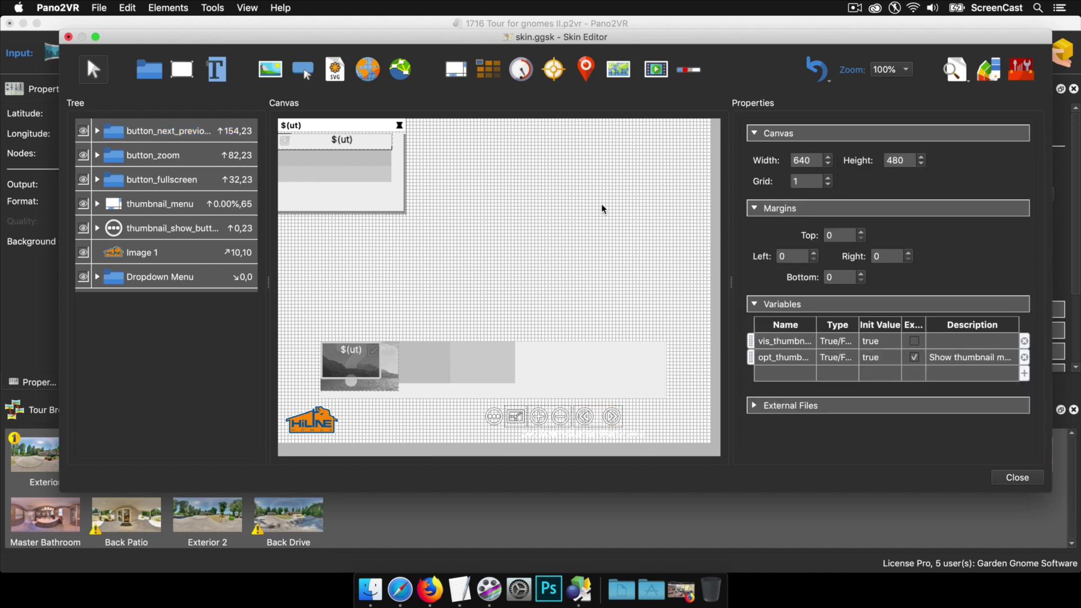
Regenerate the tour output and test the next, previous and fullscreen buttons in the preview before closing it
{"action": "key", "text": "super+g"}
{"action": "key", "text": "Return"}
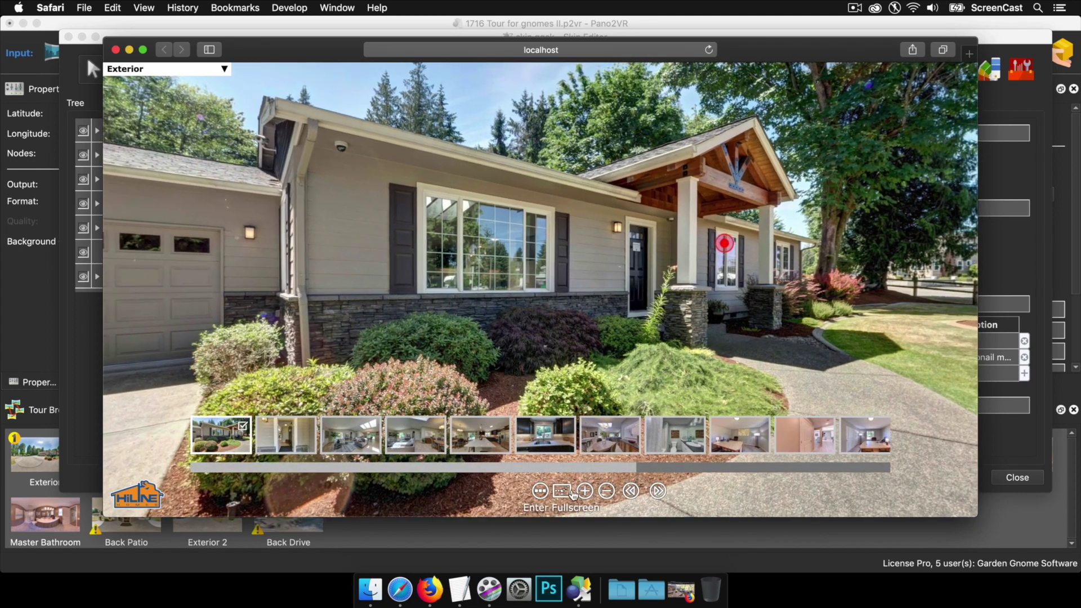
{"action": "left_click", "coordinate": [658, 492]}
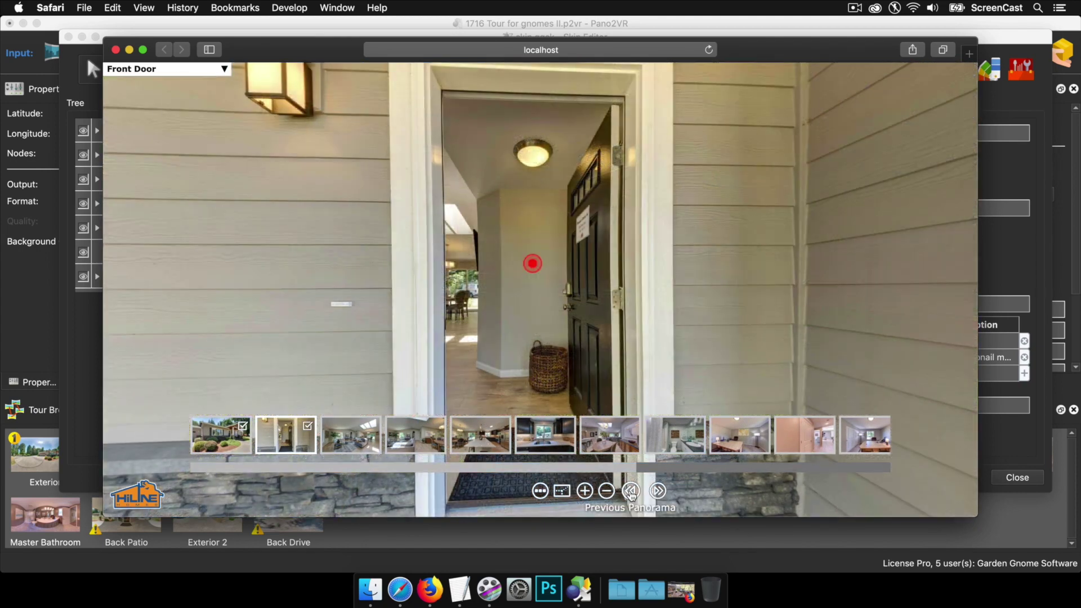
{"action": "left_click", "coordinate": [631, 491]}
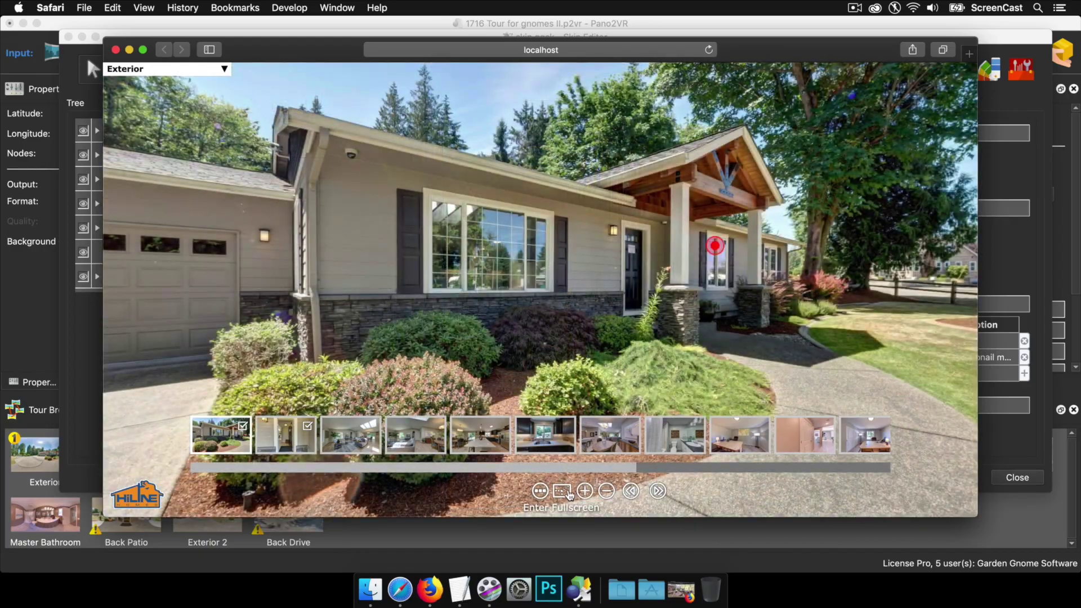
{"action": "left_click", "coordinate": [569, 493]}
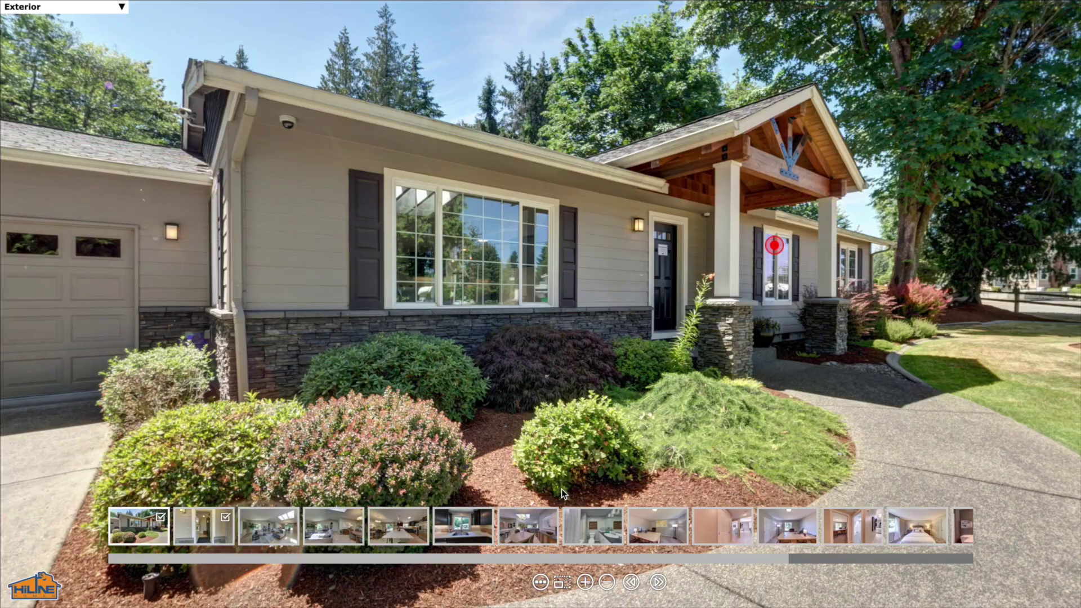
{"action": "left_click", "coordinate": [562, 585]}
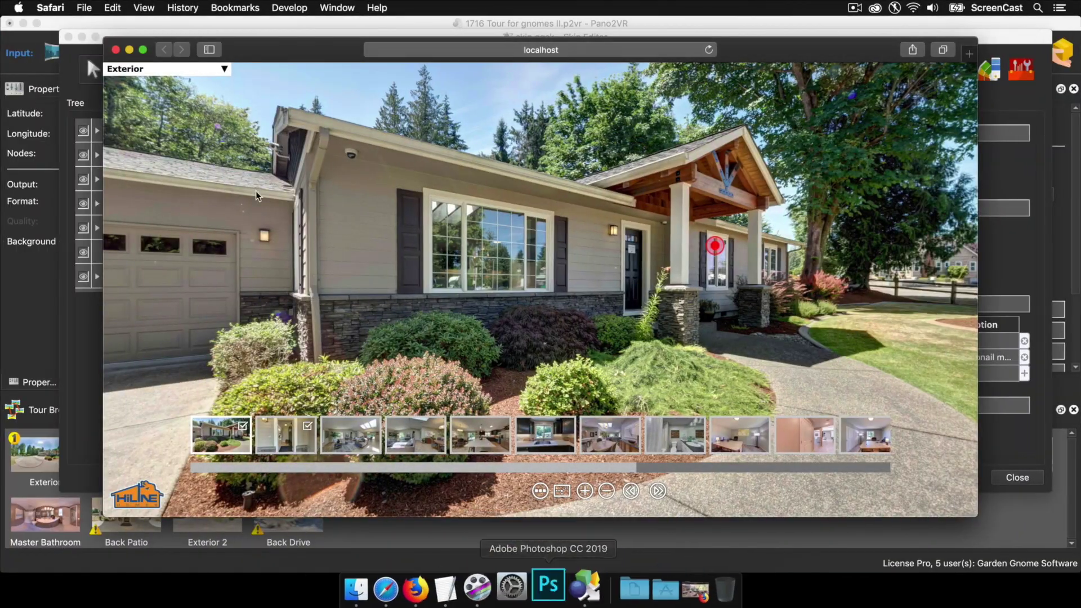
{"action": "left_click", "coordinate": [115, 50]}
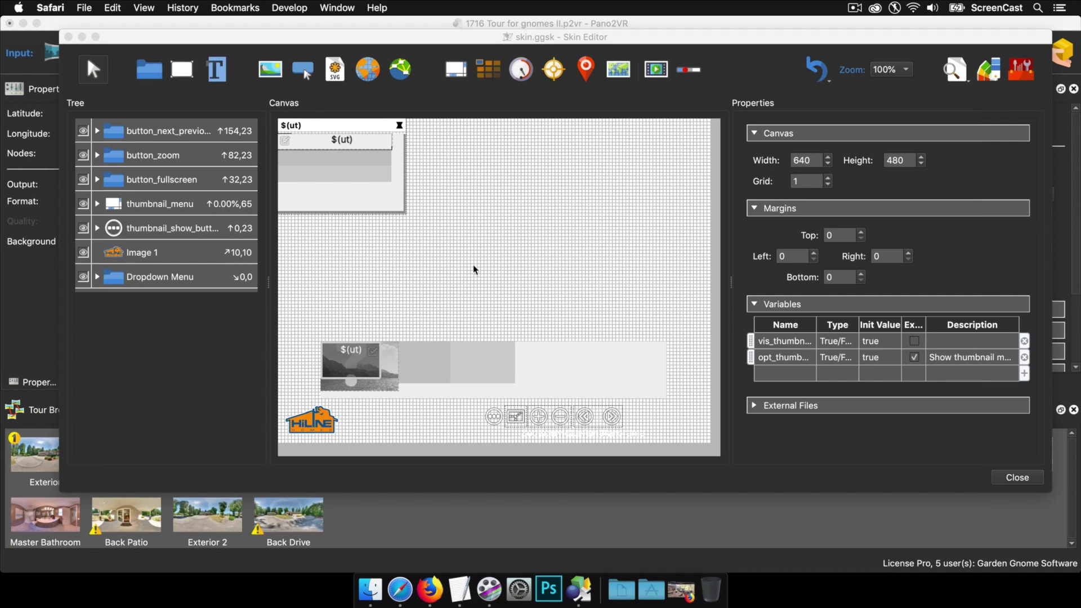
Examine the descriptions and previews of the built-in node hotspot, image popup and video popup components in the Components Toolbox
{"action": "left_click", "coordinate": [495, 267]}
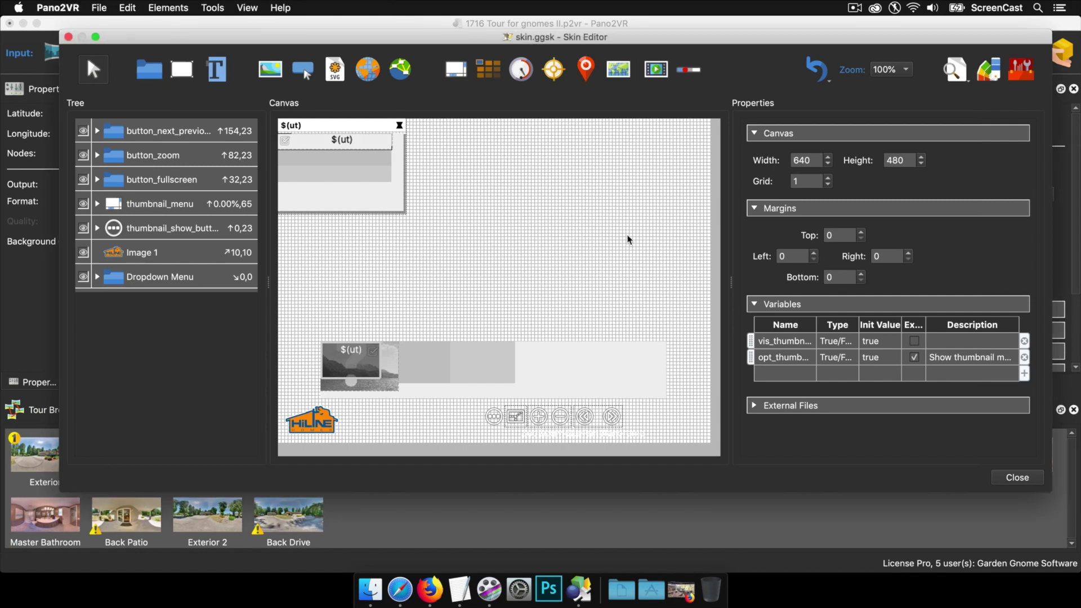
{"action": "left_click", "coordinate": [1021, 72]}
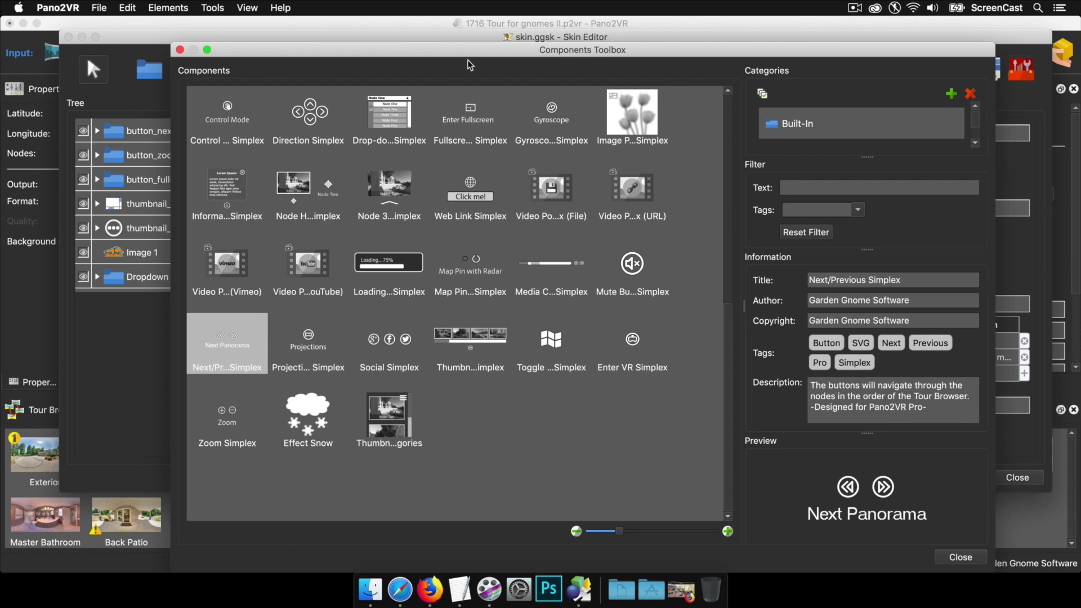
{"action": "left_click_drag", "start_coordinate": [467, 56], "coordinate": [496, 57]}
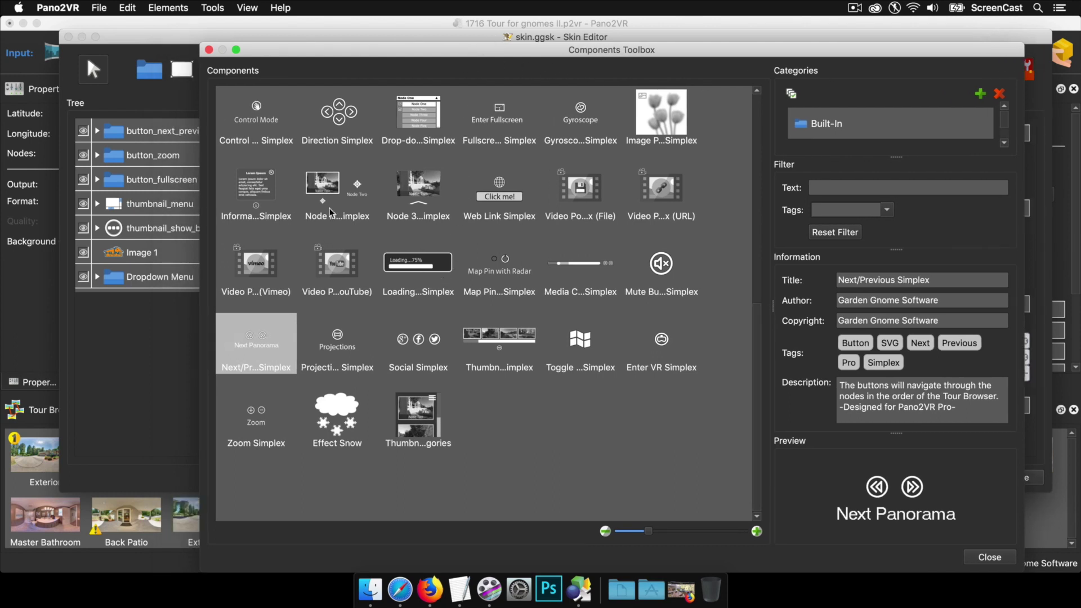
{"action": "left_click", "coordinate": [328, 207]}
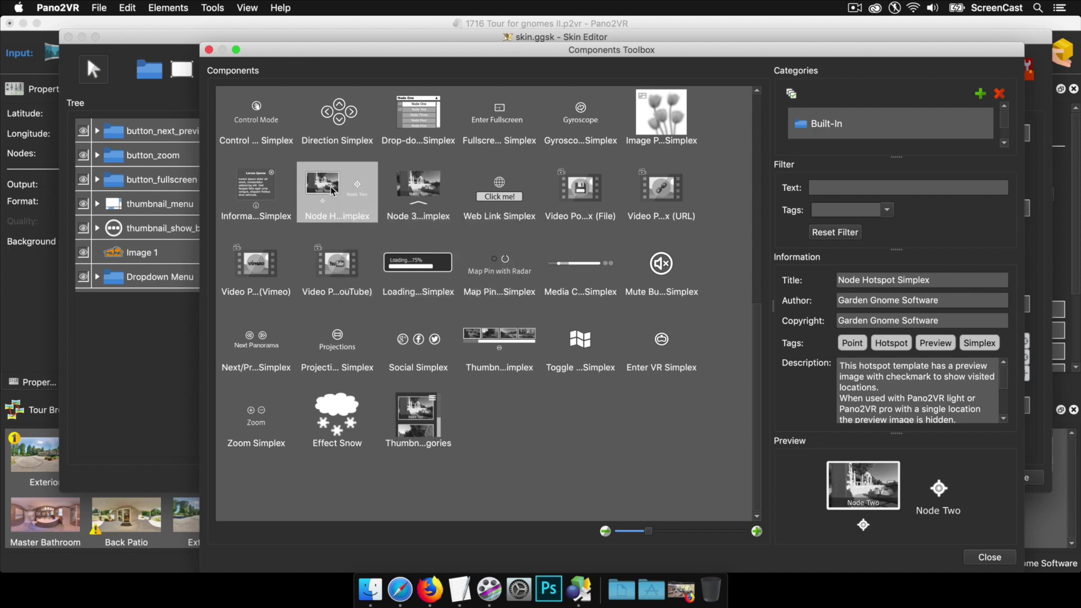
{"action": "left_click", "coordinate": [427, 204]}
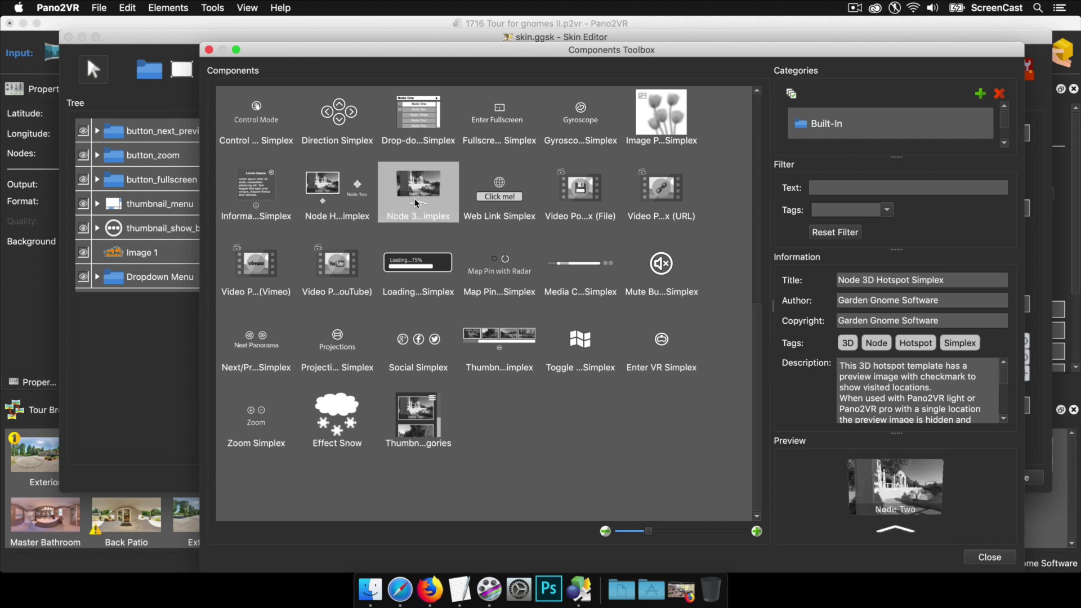
{"action": "left_click", "coordinate": [332, 193]}
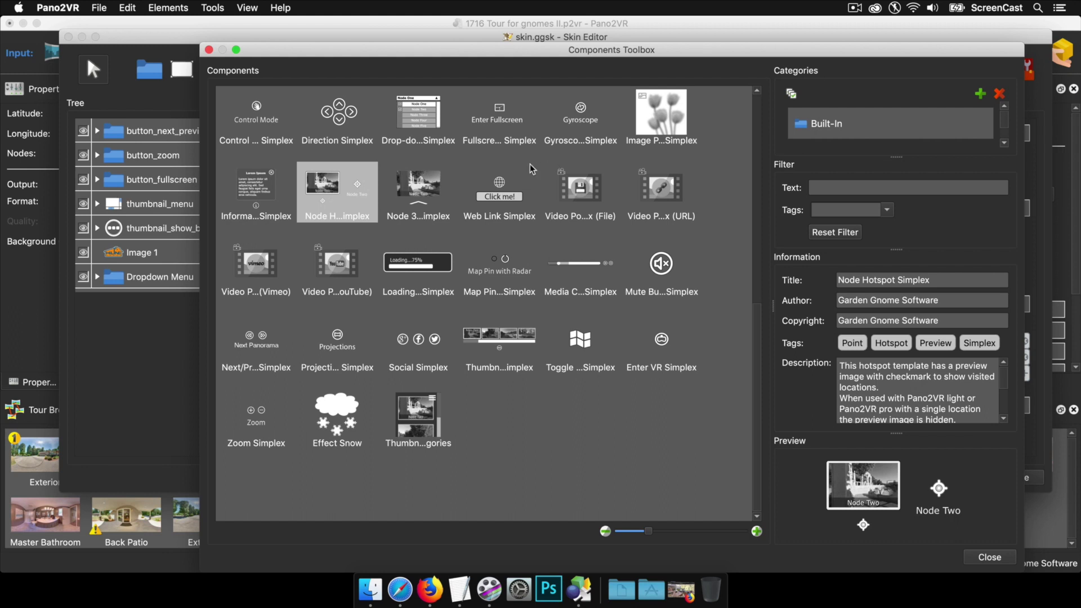
{"action": "left_click", "coordinate": [656, 139]}
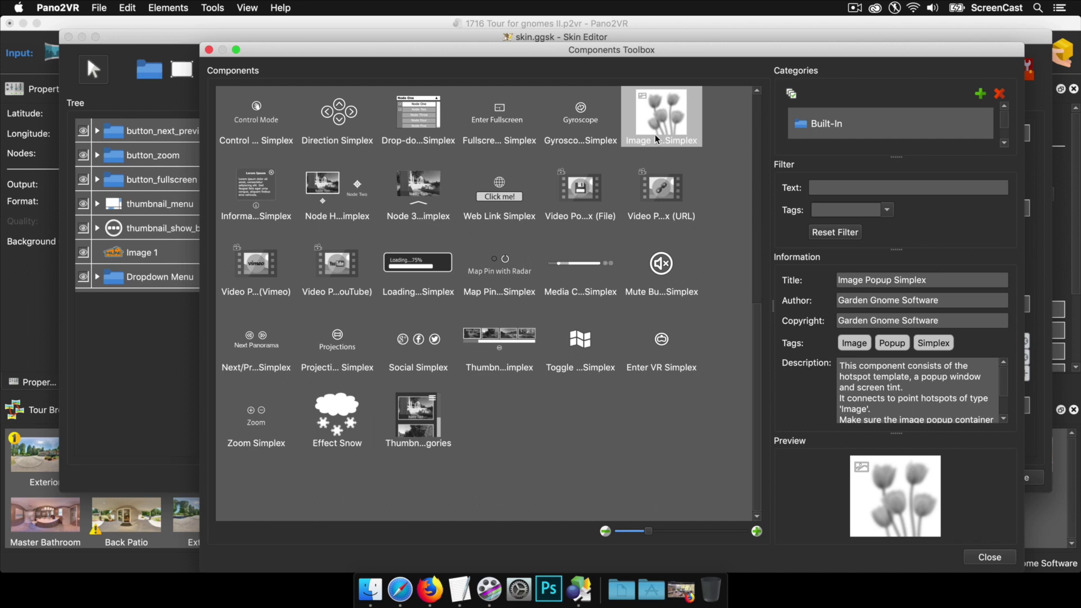
{"action": "left_click", "coordinate": [590, 201]}
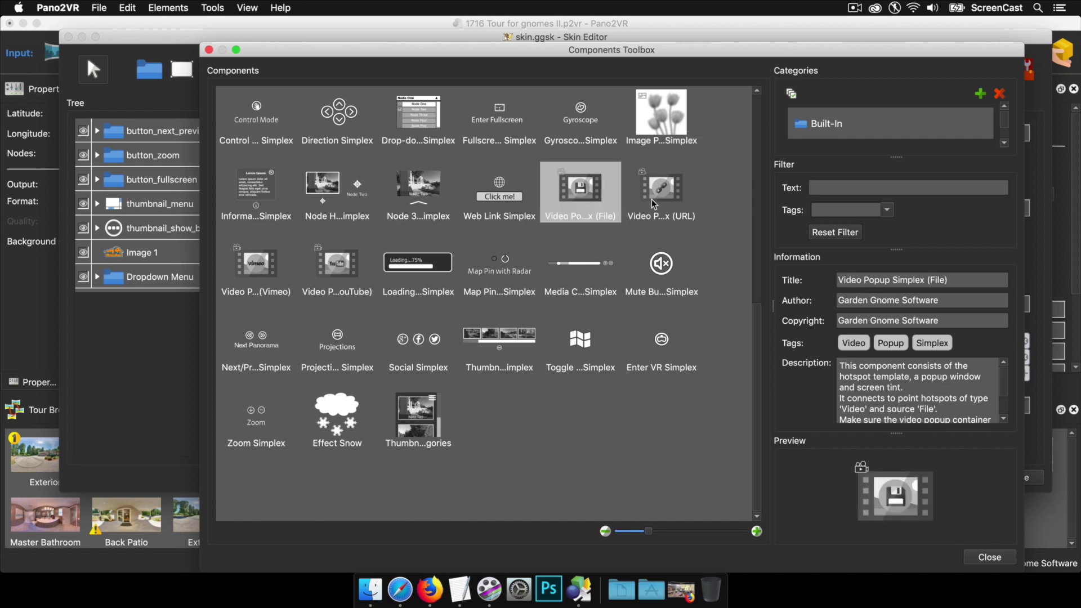
{"action": "left_click", "coordinate": [651, 199]}
{"action": "left_click", "coordinate": [262, 276]}
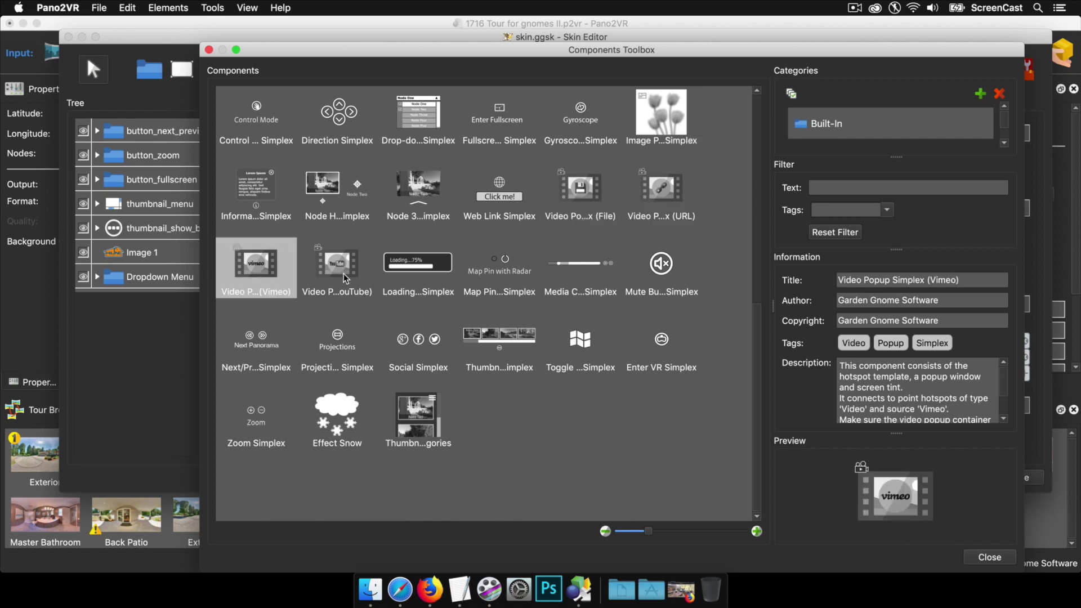
{"action": "left_click", "coordinate": [344, 275]}
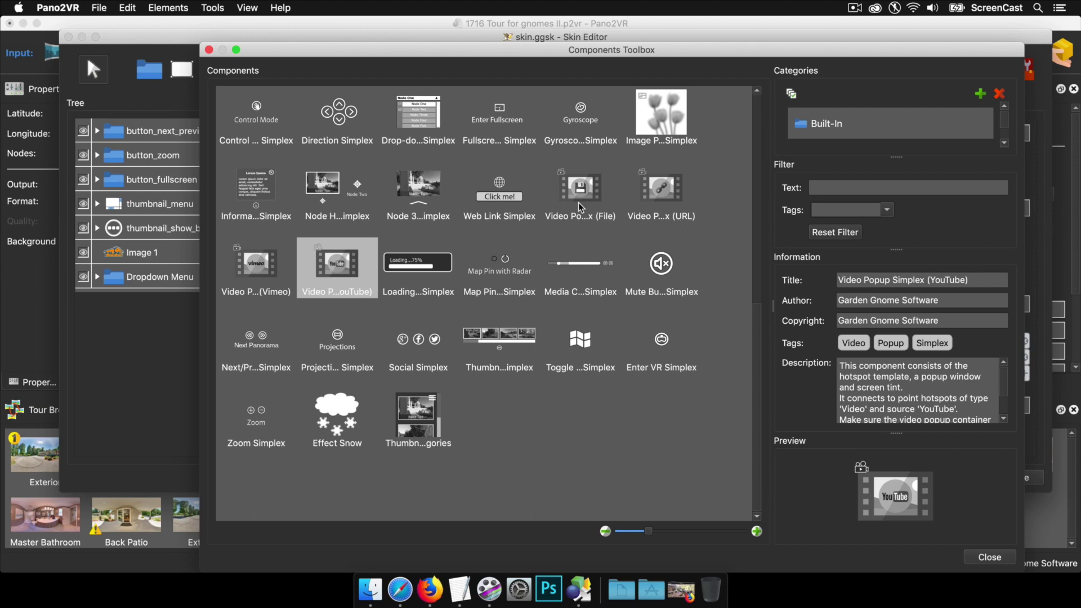
Add the built-in Node Hotspot Simplex component to the skin
{"action": "left_click", "coordinate": [331, 193]}
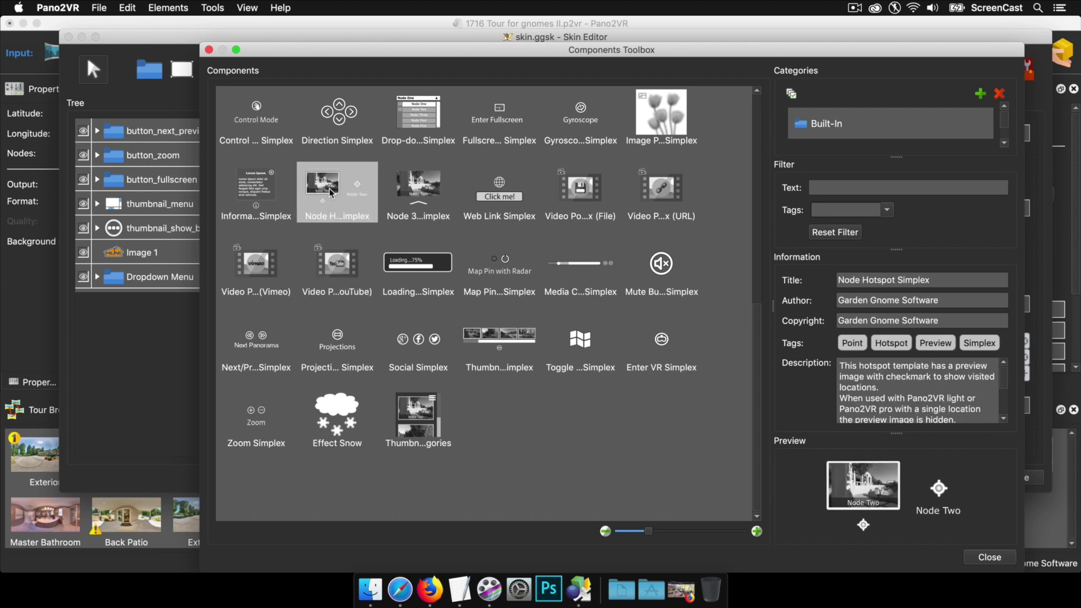
{"action": "double_click", "coordinate": [332, 193]}
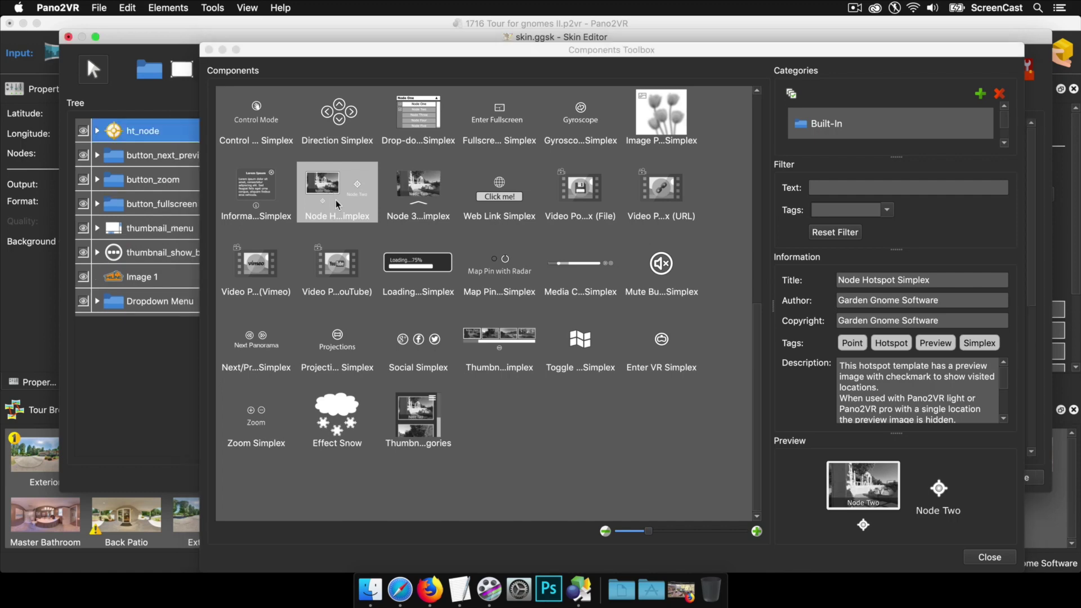
Close the Components Toolbox and regenerate the tour output, overwriting the existing pano.xml
{"action": "left_click", "coordinate": [990, 558]}
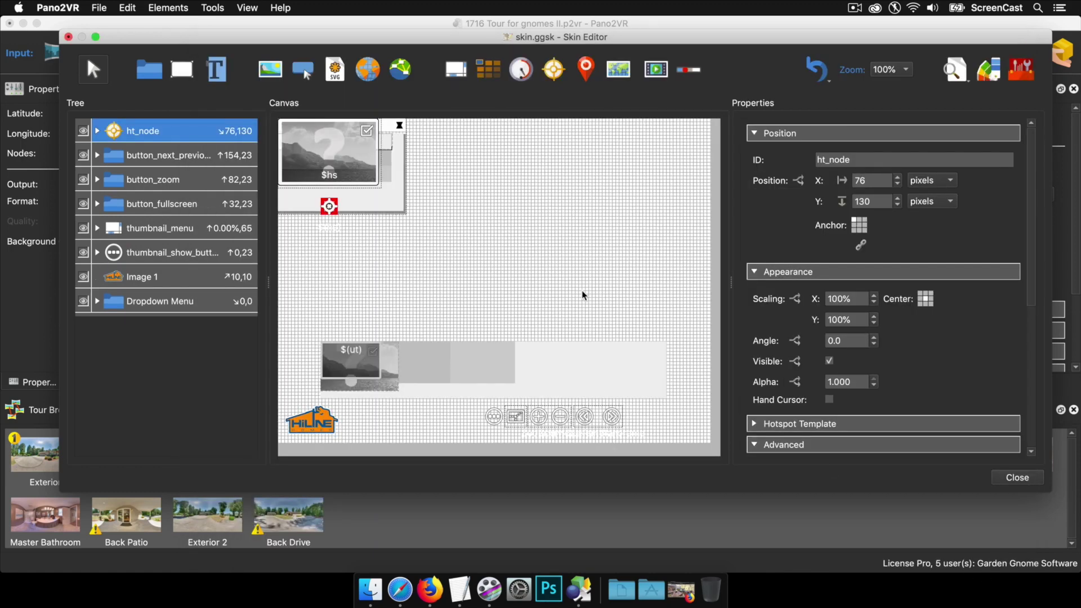
{"action": "key", "text": "super+g"}
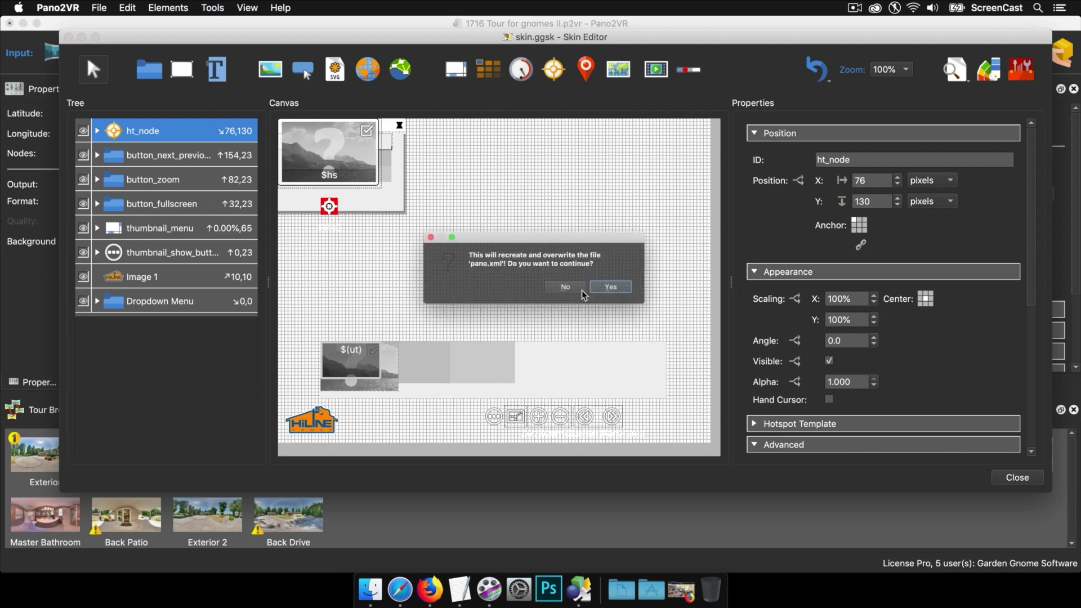
{"action": "key", "text": "Return"}
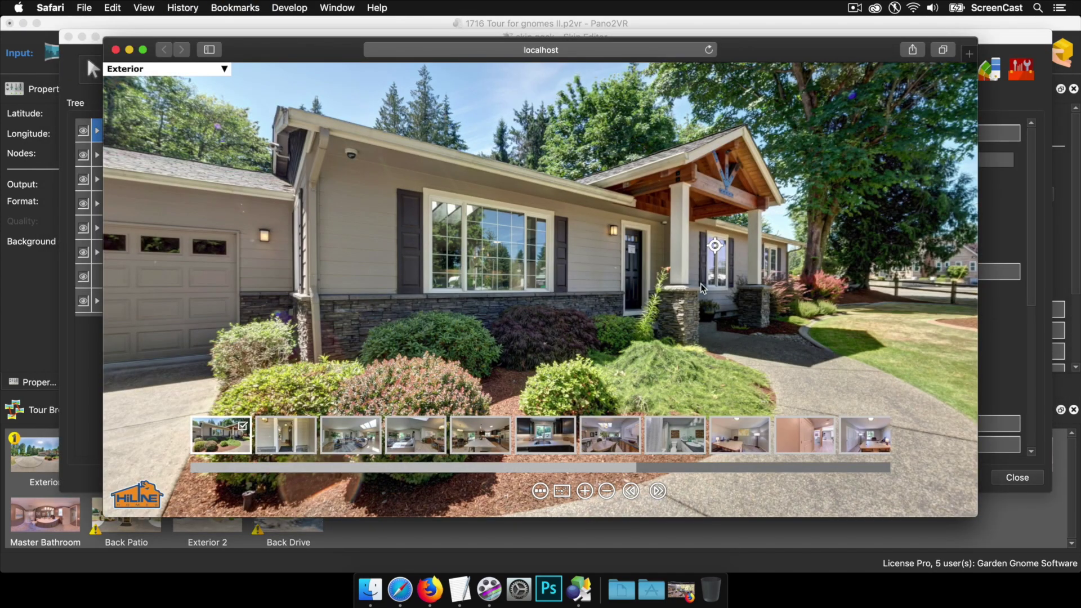
Test the node hotspots and their preview images from the exterior into the foyer, then close the tour preview
{"action": "left_click", "coordinate": [712, 248]}
{"action": "left_click", "coordinate": [594, 257]}
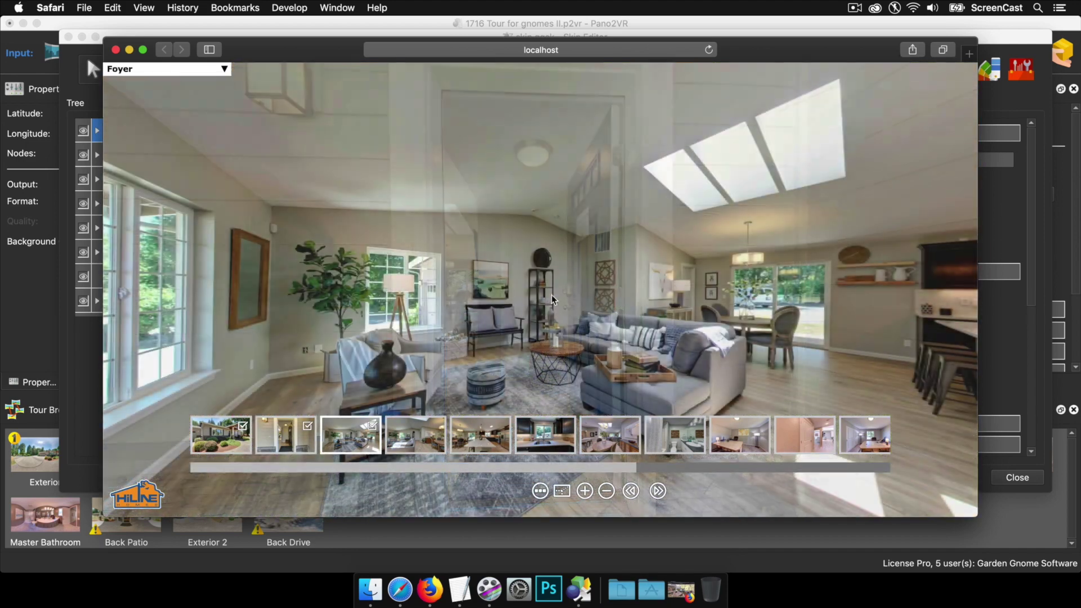
{"action": "left_click_drag", "start_coordinate": [715, 358], "coordinate": [546, 334]}
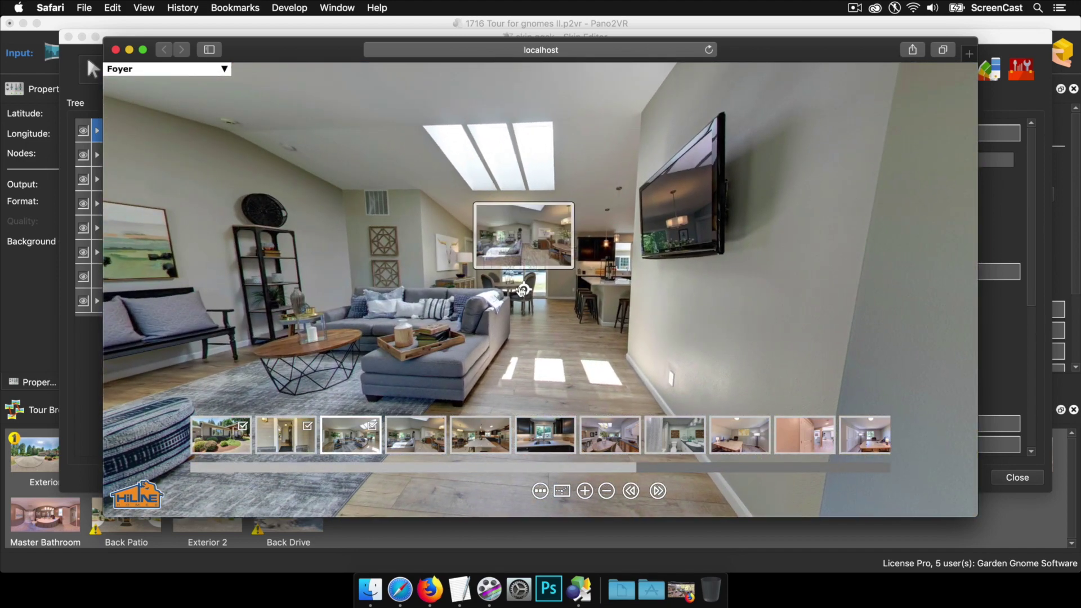
{"action": "left_click_drag", "start_coordinate": [688, 343], "coordinate": [565, 330]}
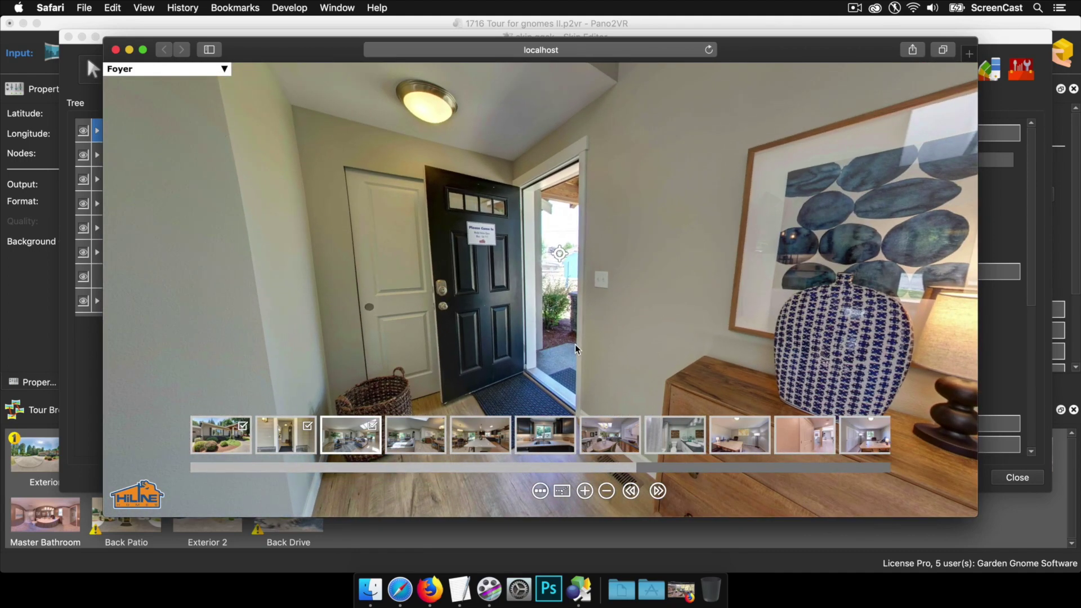
{"action": "mouse_move", "coordinate": [560, 257]}
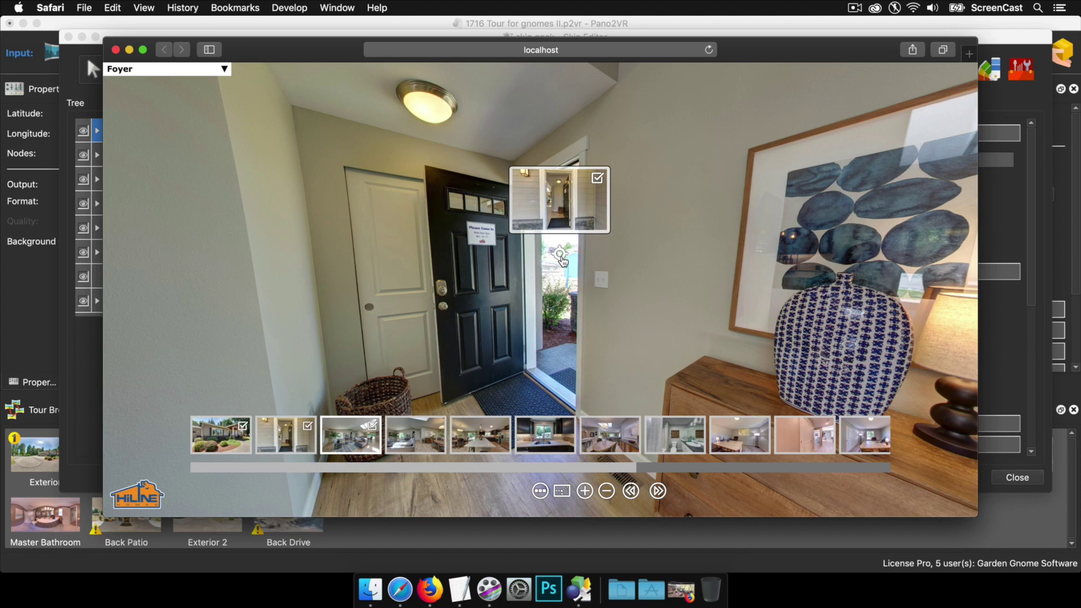
{"action": "left_click", "coordinate": [116, 49]}
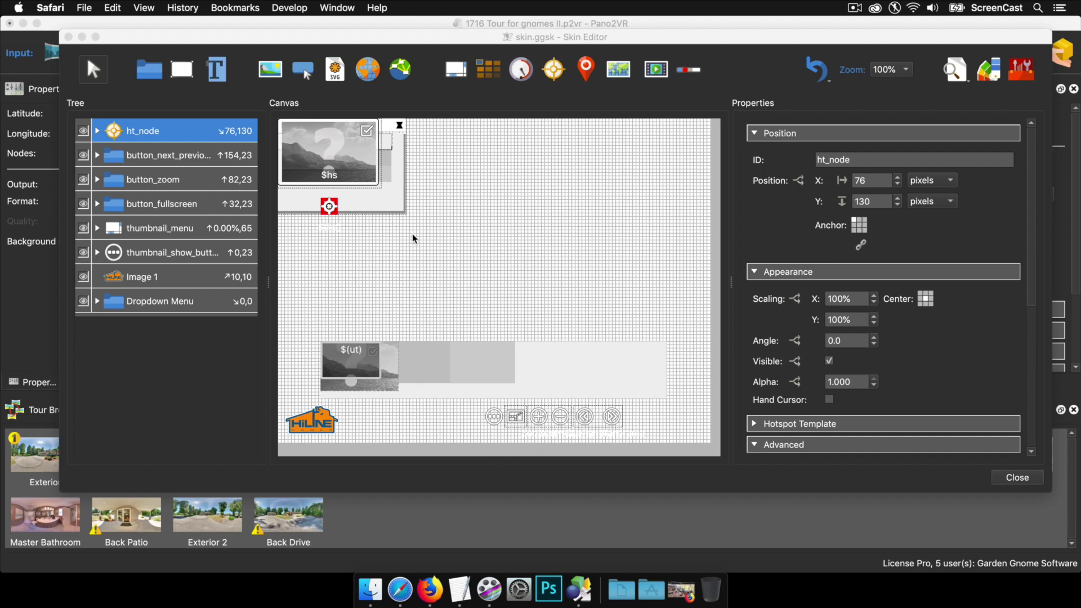
Hide the node hotspot, next/previous, zoom and fullscreen elements on the skin canvas
{"action": "left_click", "coordinate": [82, 131]}
{"action": "left_click", "coordinate": [82, 156]}
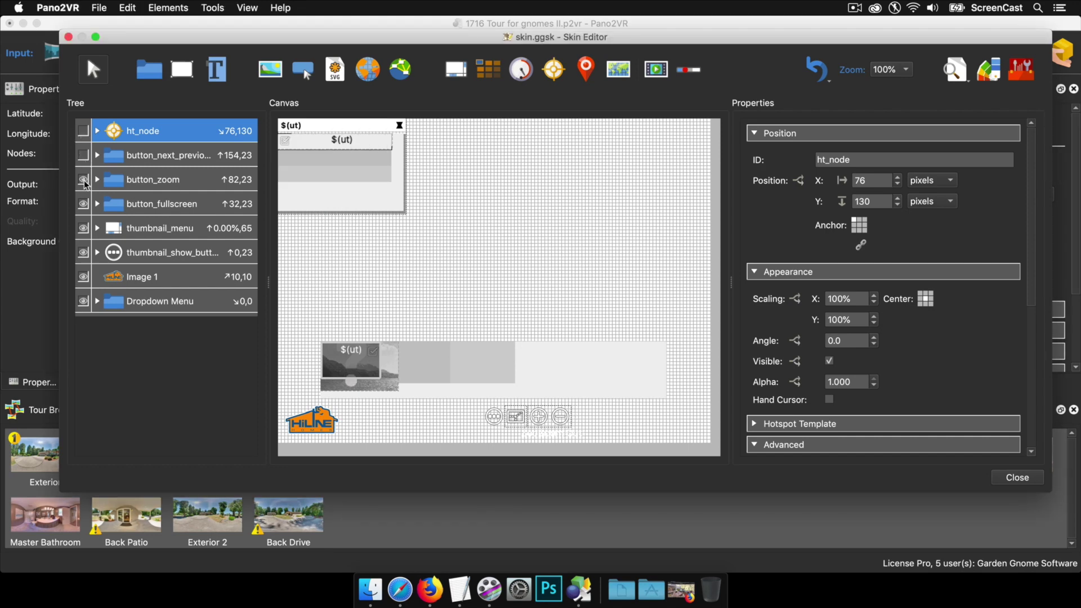
{"action": "left_click", "coordinate": [82, 180]}
{"action": "left_click", "coordinate": [83, 204]}
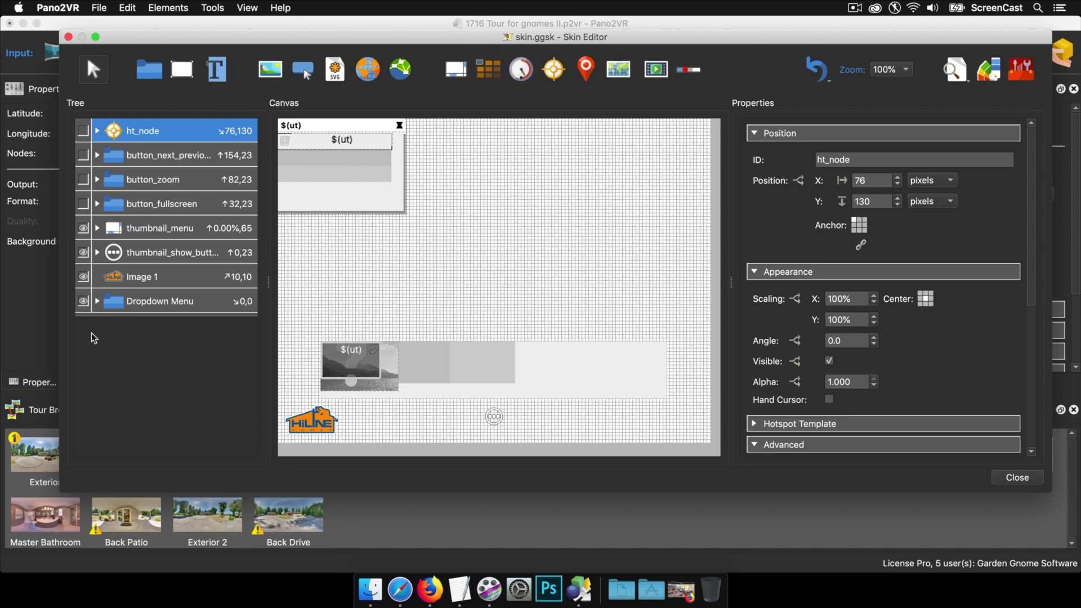
{"action": "right_click", "coordinate": [90, 228]}
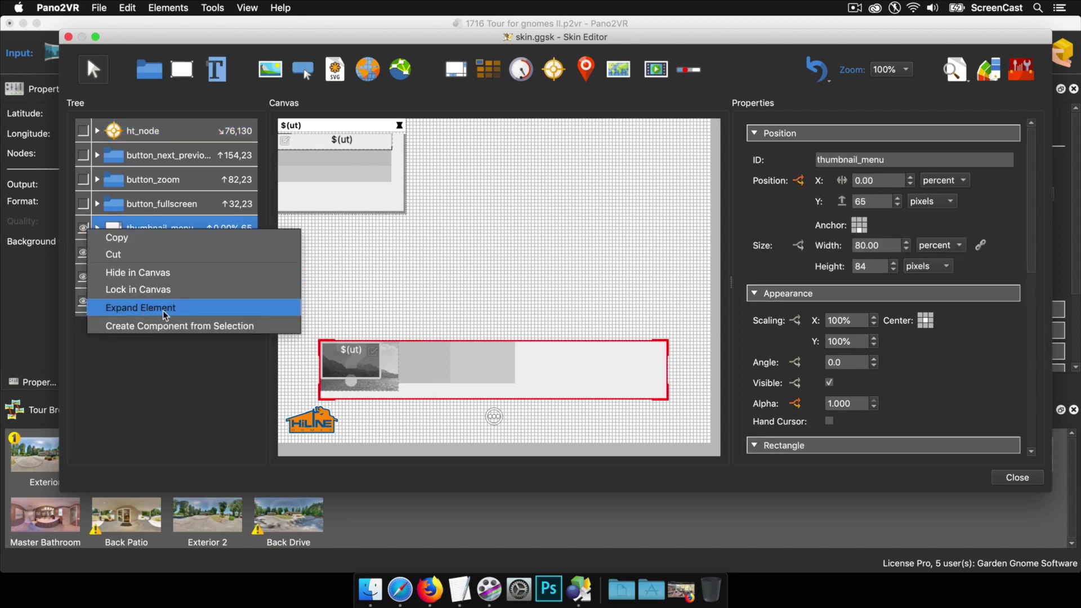
{"action": "right_click", "coordinate": [84, 231]}
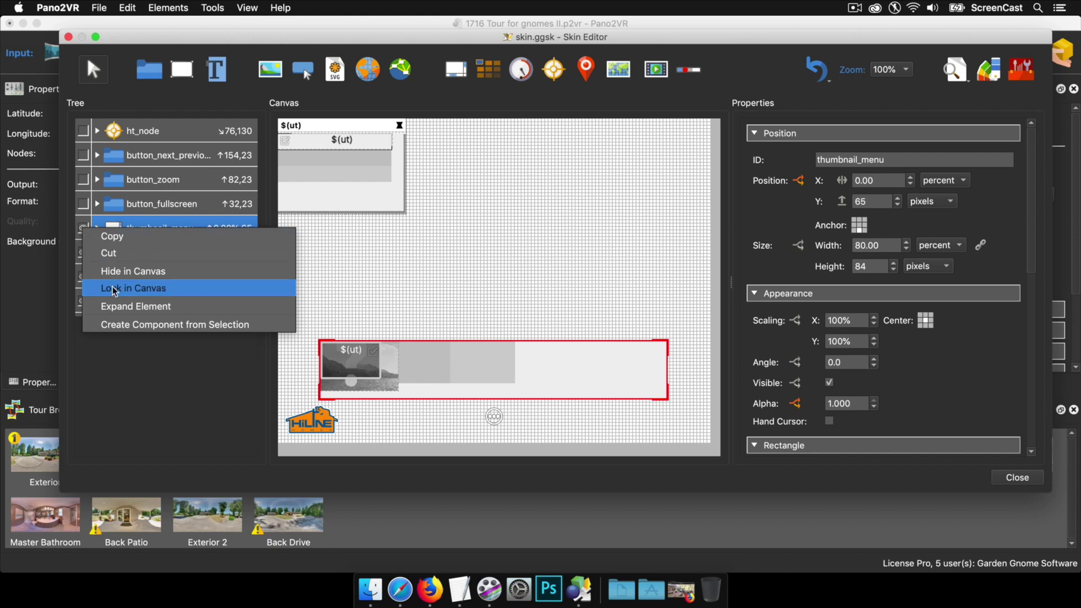
{"action": "key", "text": "Escape"}
{"action": "left_click", "coordinate": [85, 228]}
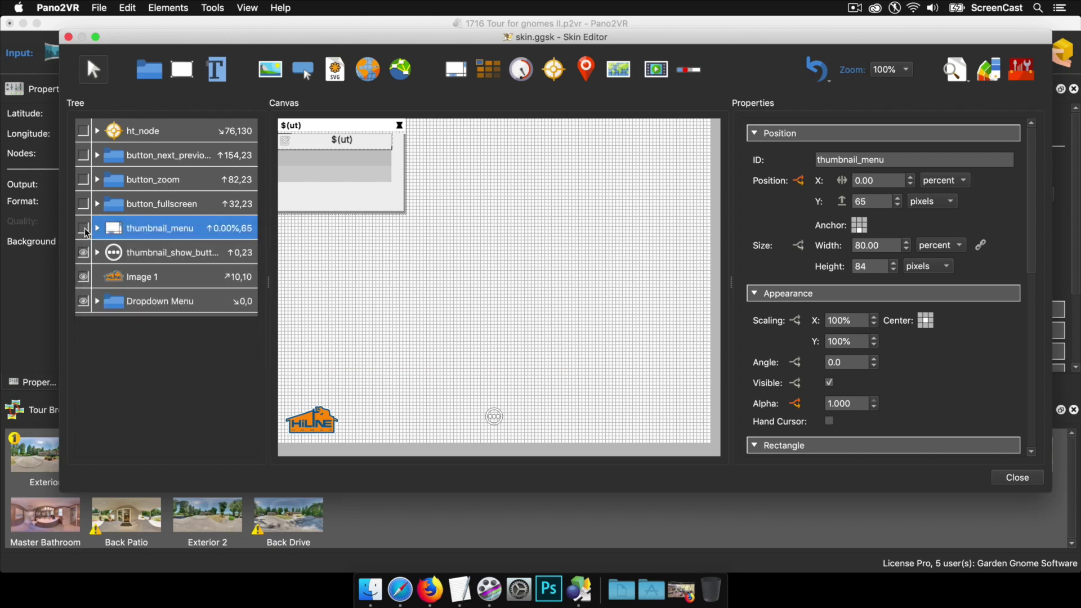
{"action": "left_click", "coordinate": [85, 227]}
{"action": "right_click", "coordinate": [84, 229]}
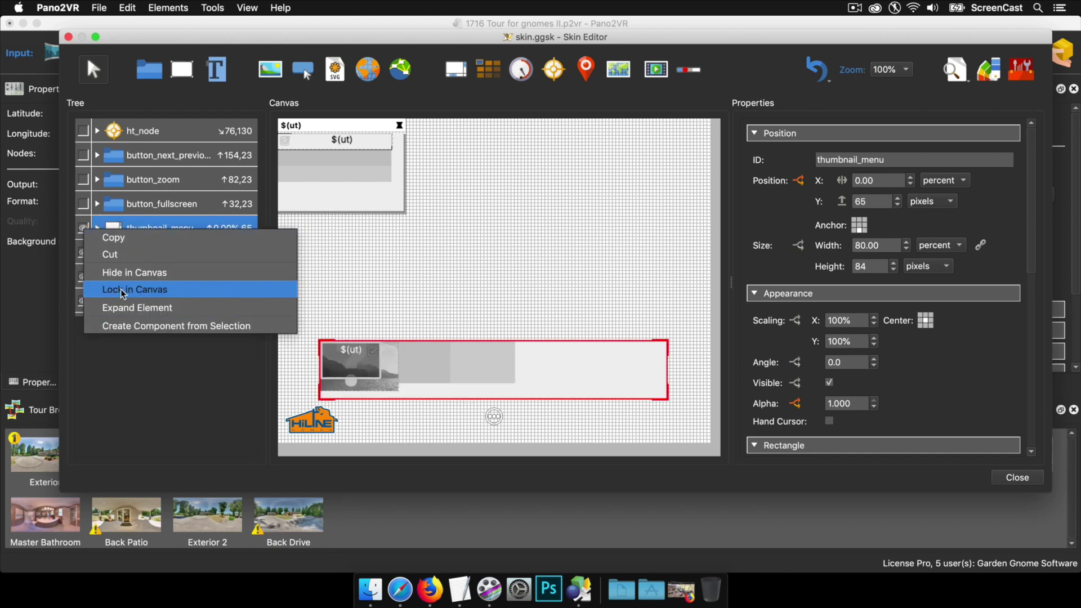
{"action": "left_click", "coordinate": [85, 227]}
Hide the thumbnail menu, its show button, the logo image and the Dropdown Menu on the skin canvas
{"action": "left_click", "coordinate": [85, 227]}
{"action": "left_click", "coordinate": [83, 253]}
{"action": "left_click", "coordinate": [83, 277]}
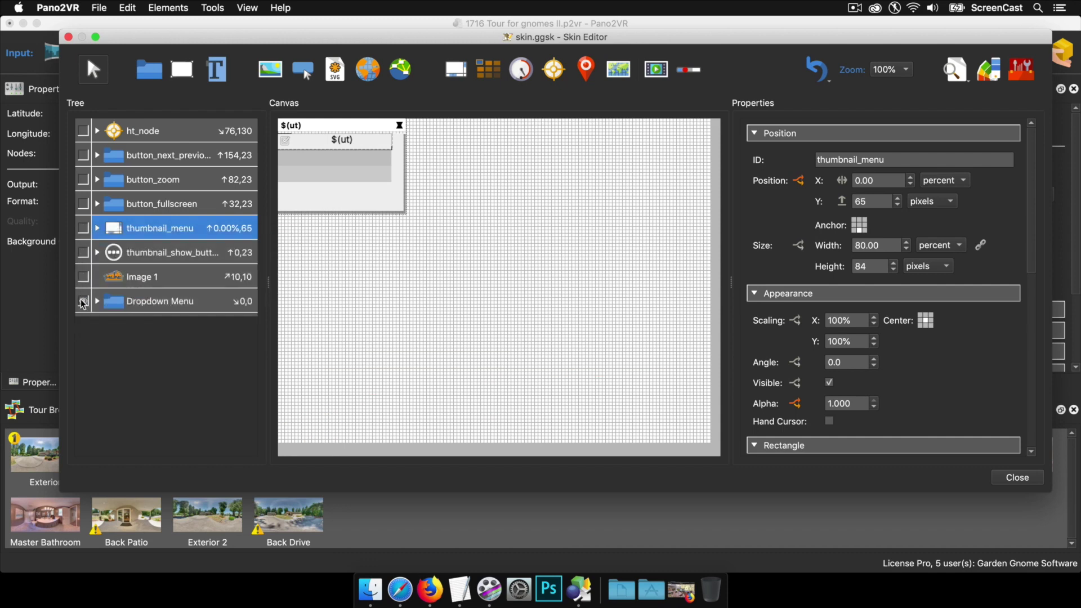
{"action": "left_click", "coordinate": [83, 300]}
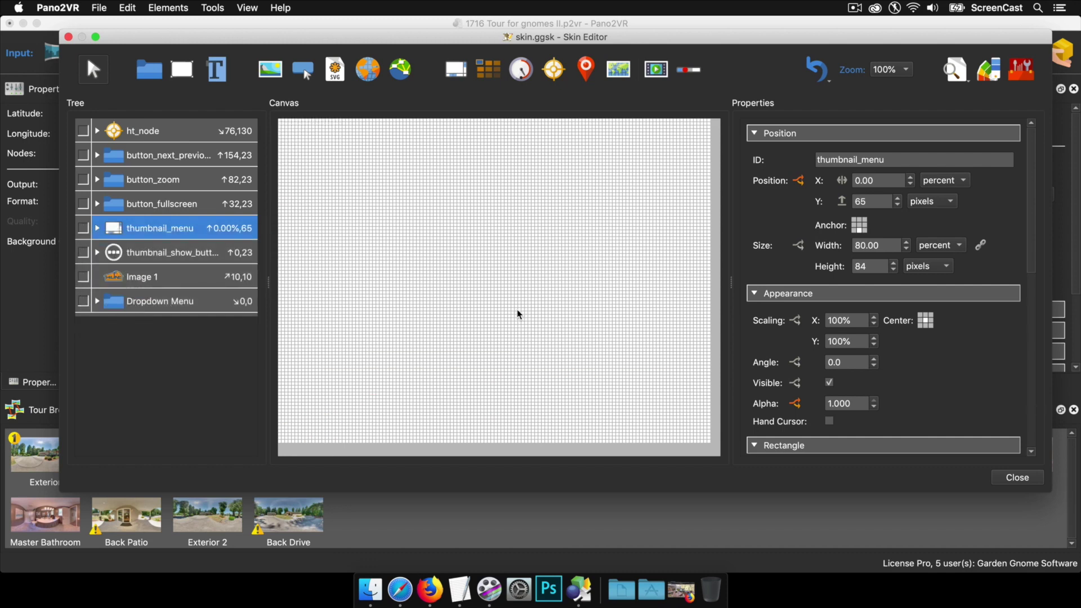
Add a map element, move it to about X 263, Y 109 pixels, and anchor it to the canvas's top-right corner
{"action": "left_click", "coordinate": [620, 79]}
{"action": "left_click", "coordinate": [531, 173]}
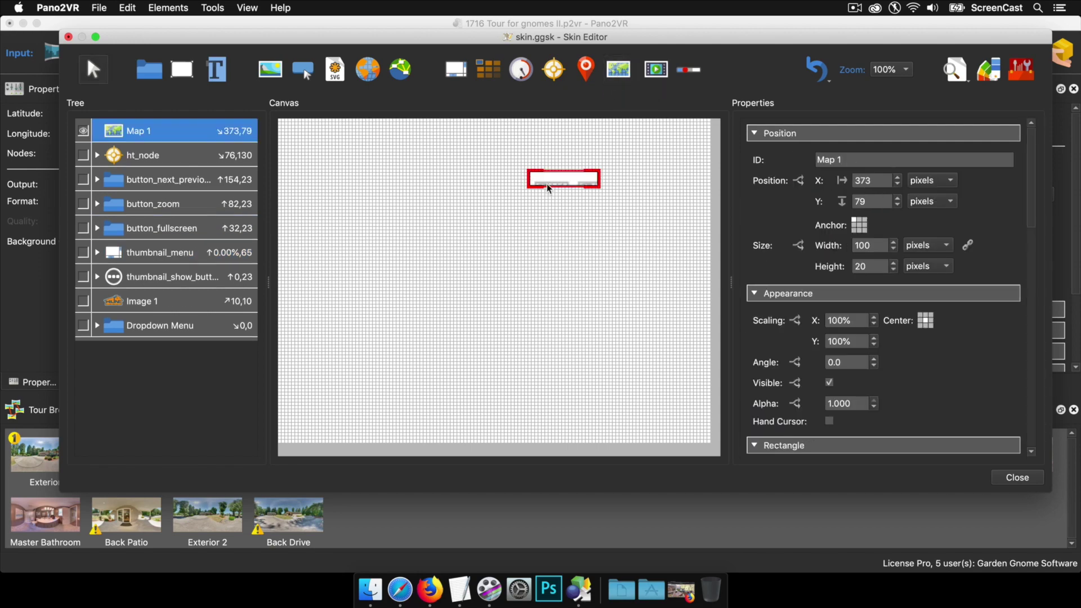
{"action": "left_click_drag", "start_coordinate": [548, 188], "coordinate": [476, 205]}
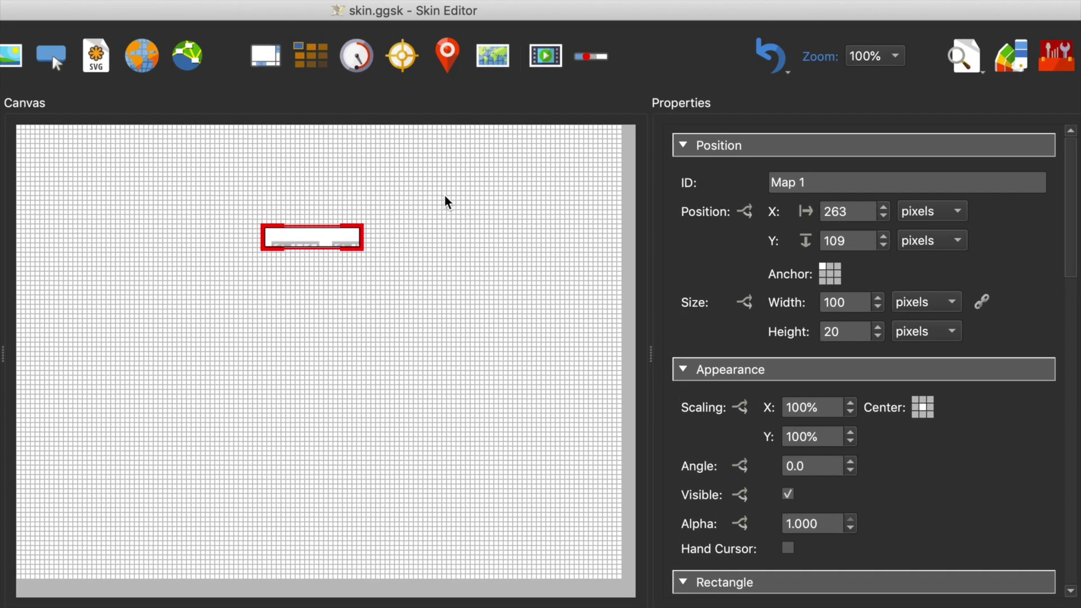
{"action": "left_click", "coordinate": [838, 268]}
Set the map element's size to 599 pixels wide and 282 pixels high
{"action": "left_click_drag", "start_coordinate": [854, 302], "coordinate": [791, 300]}
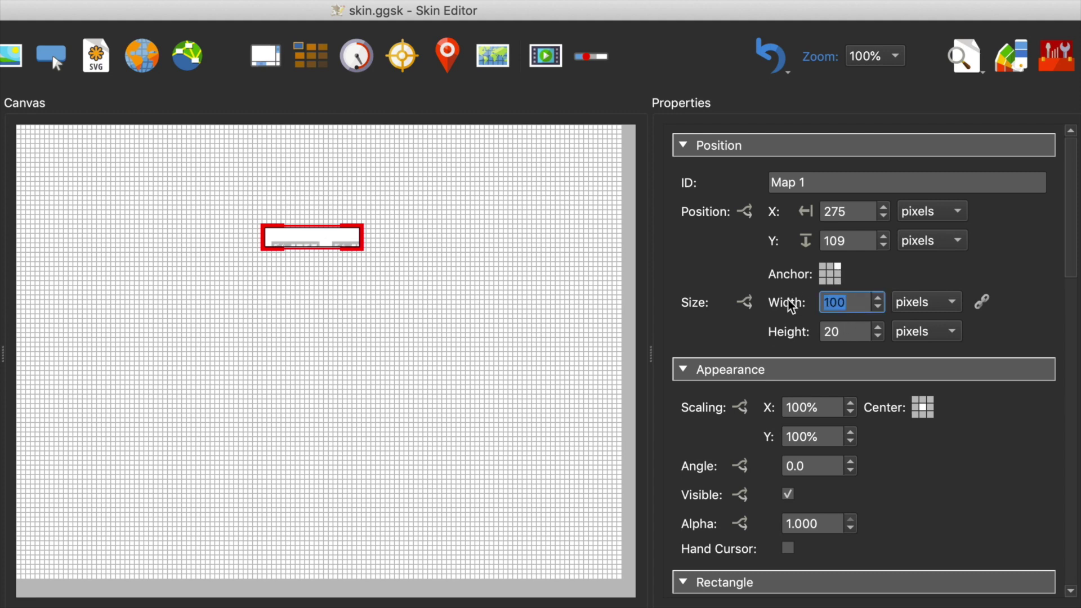
{"action": "type", "text": "599"}
{"action": "key", "text": "Tab"}
{"action": "key", "text": "Tab"}
{"action": "key", "text": "Tab"}
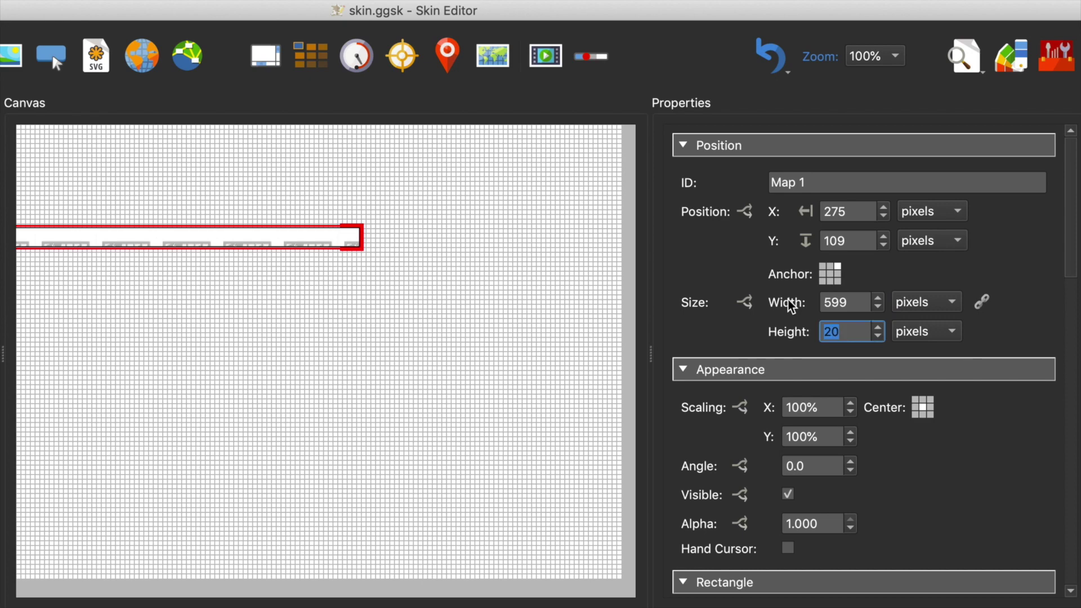
{"action": "type", "text": "282"}
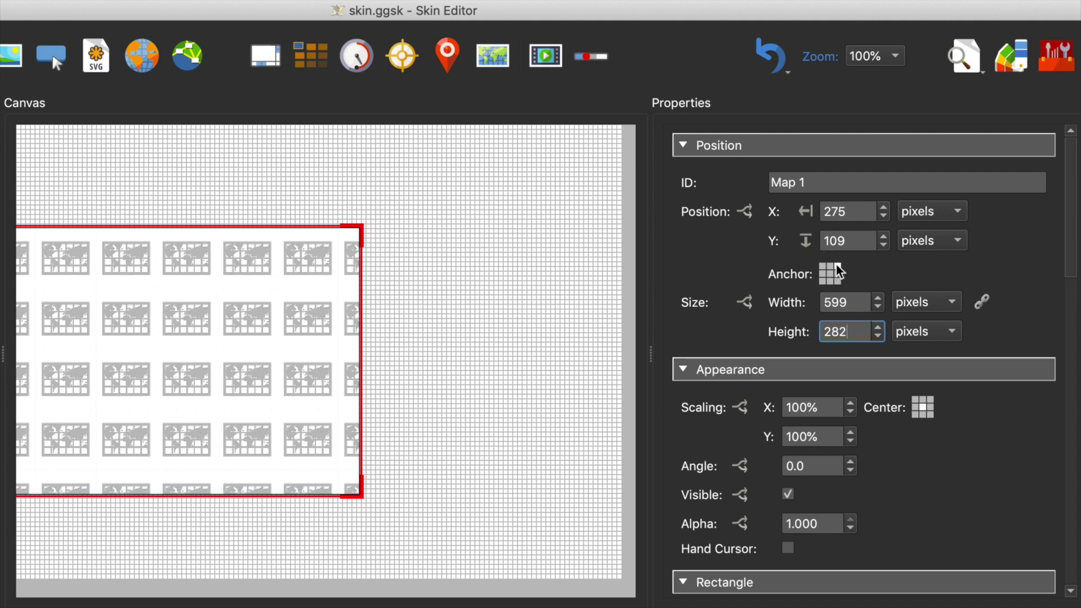
Position the map element at X 10 and Y 10 pixels and rename its ID as Map
{"action": "double_click", "coordinate": [838, 211]}
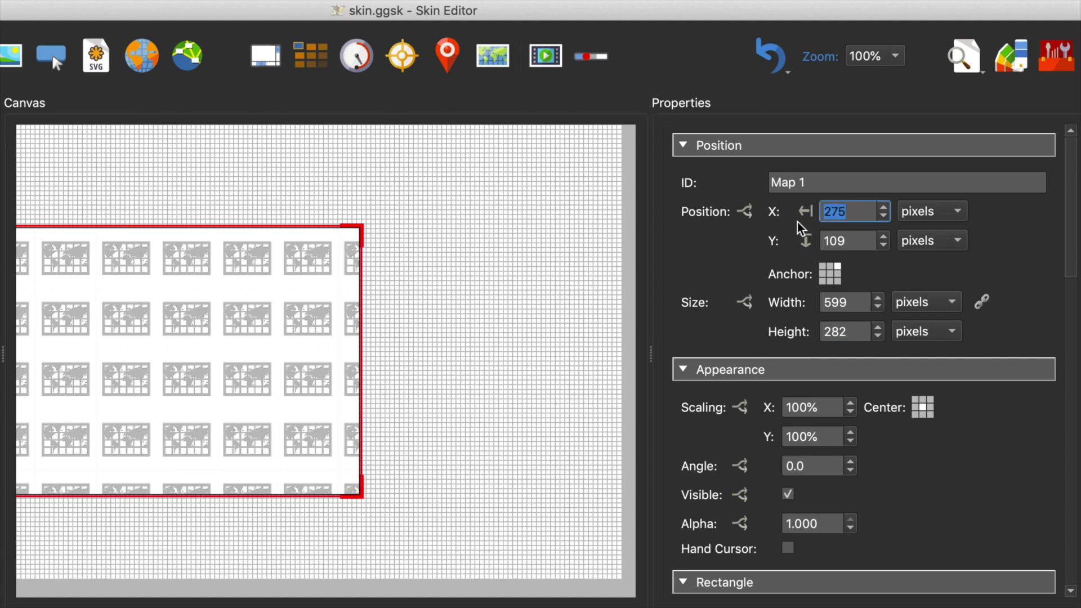
{"action": "type", "text": "10"}
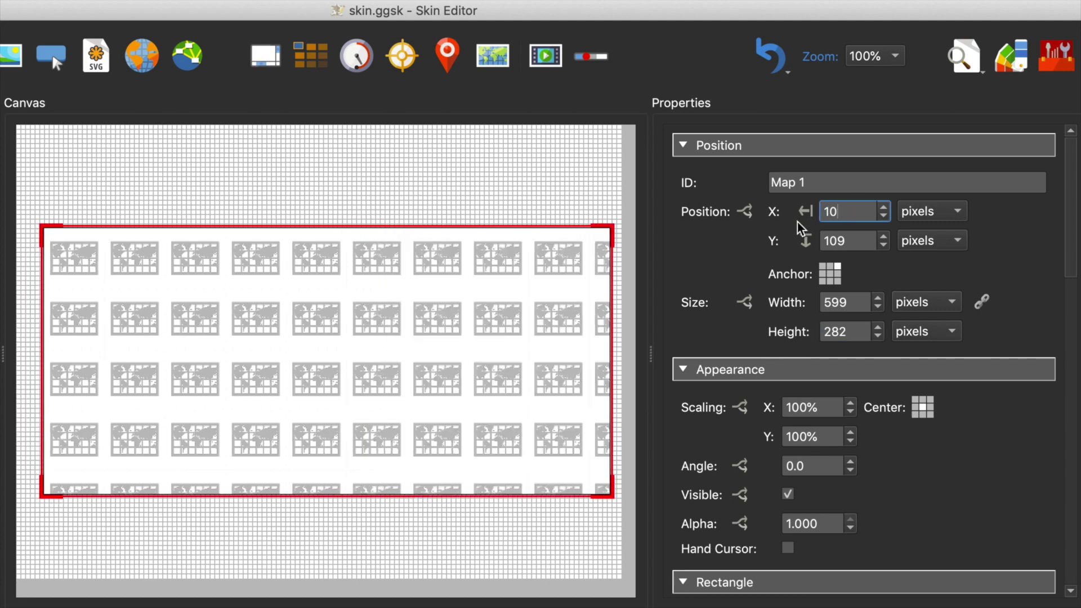
{"action": "key", "text": "Tab"}
{"action": "type", "text": "10"}
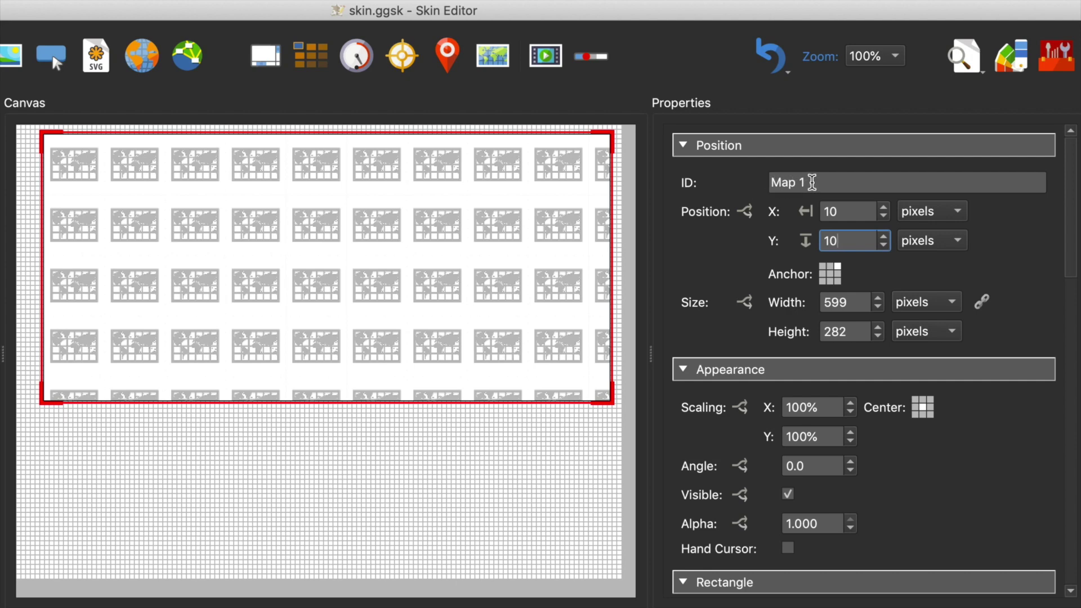
{"action": "left_click", "coordinate": [815, 181]}
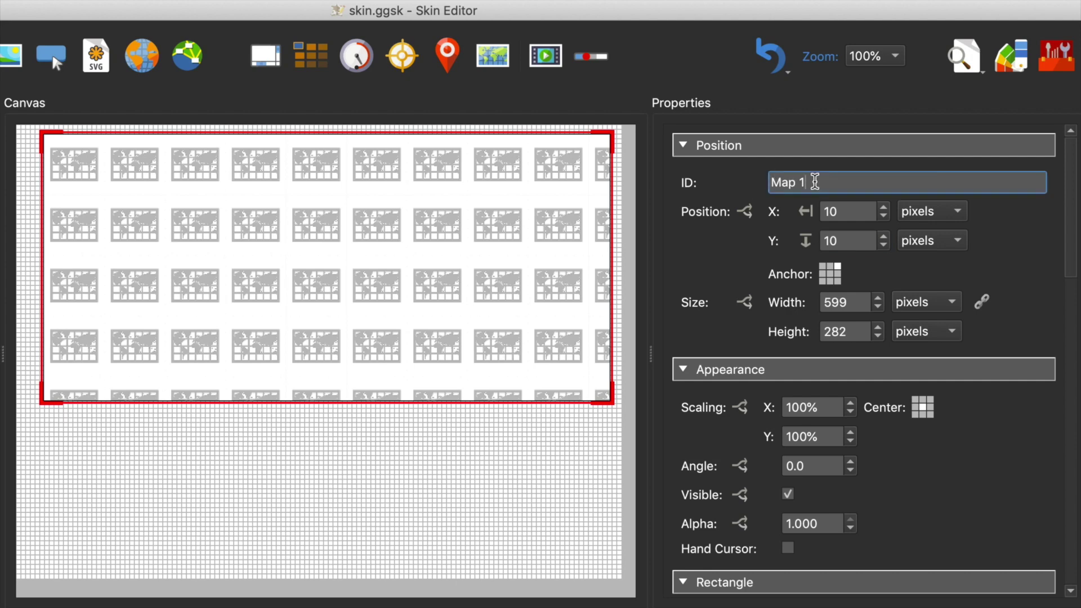
{"action": "key", "text": "BackSpace"}
{"action": "key", "text": "Return"}
Review the Google map styles, set the map type to Floor Plan and disable its radar
{"action": "scroll", "coordinate": [1033, 278], "scroll_direction": "down", "scroll_amount": 1}
{"action": "scroll", "coordinate": [1034, 278], "scroll_direction": "down", "scroll_amount": 10}
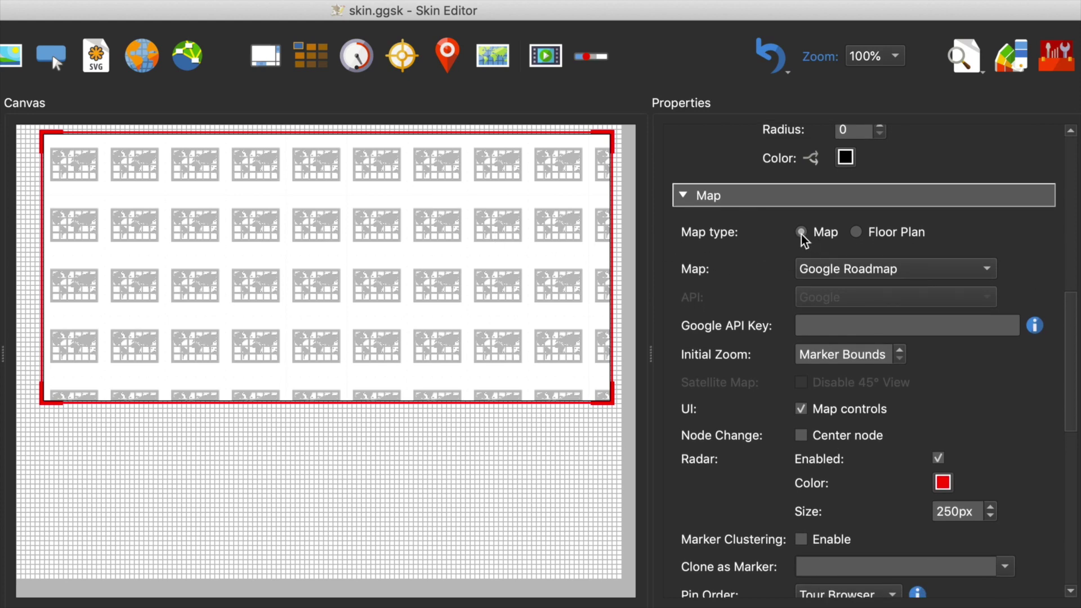
{"action": "left_click", "coordinate": [850, 272]}
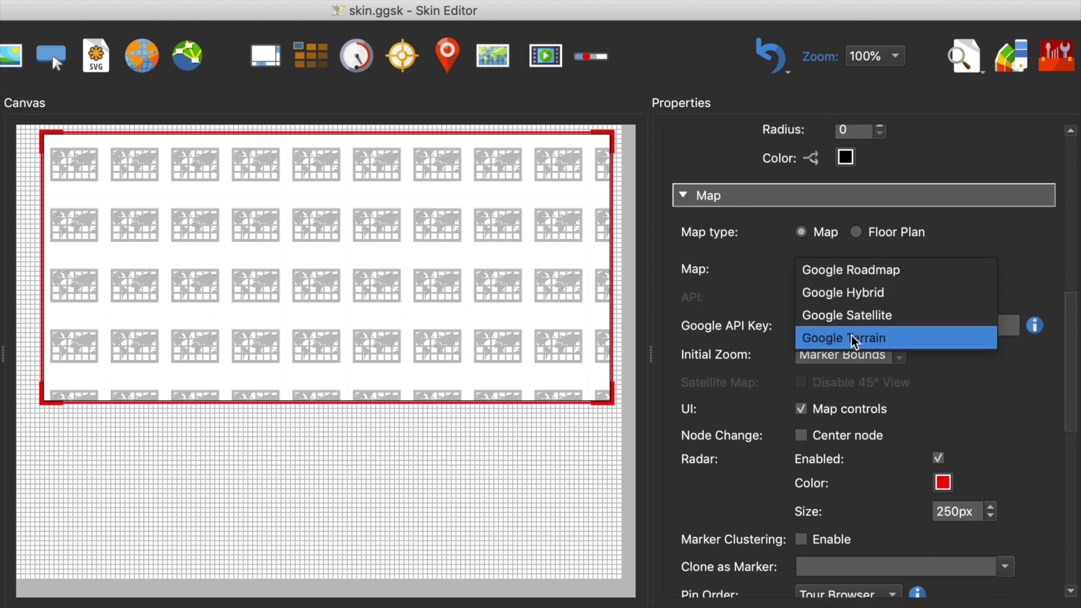
{"action": "left_click", "coordinate": [859, 271]}
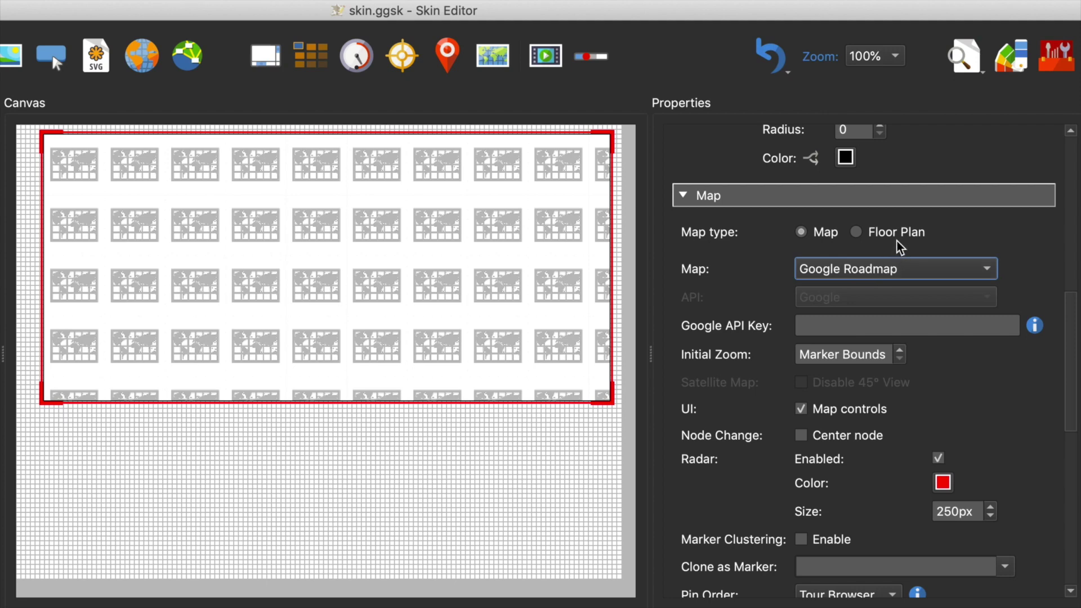
{"action": "left_click", "coordinate": [856, 232]}
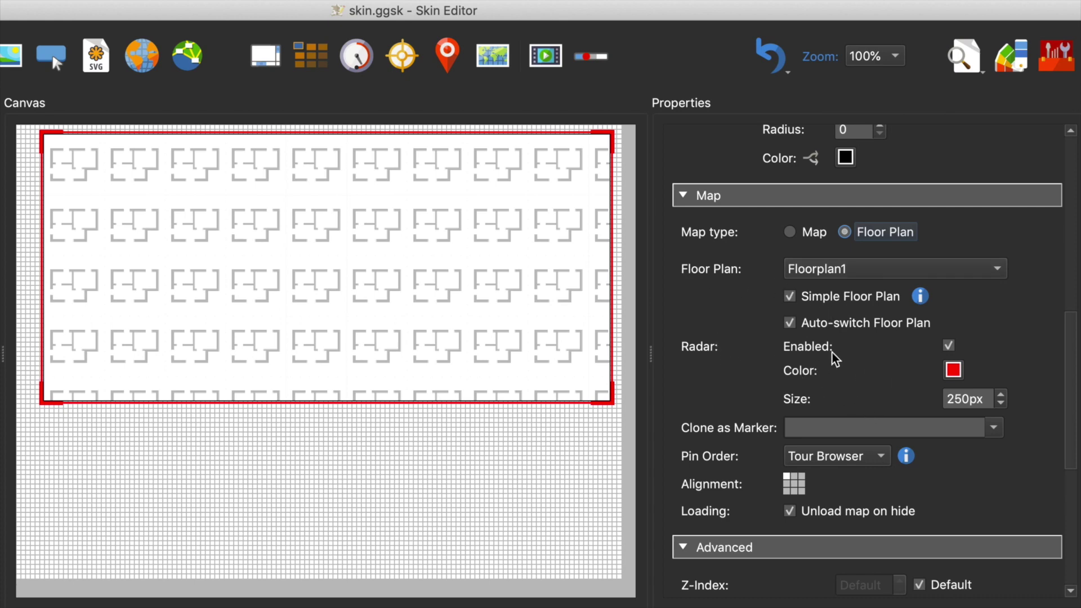
{"action": "left_click", "coordinate": [949, 346]}
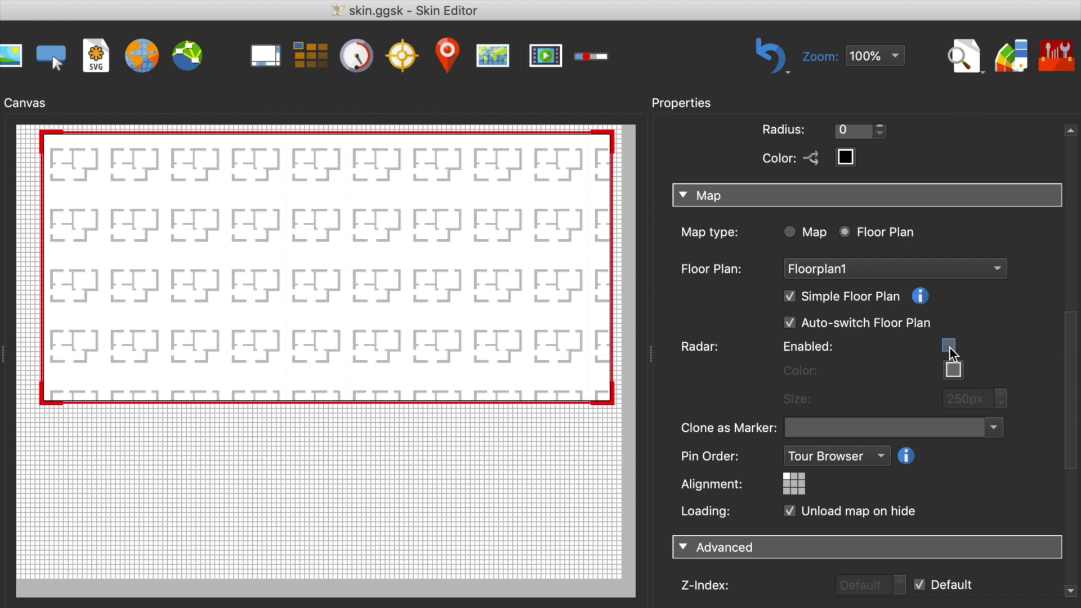
Regenerate the tour output with the floor plan map, overwriting the existing pano.xml file
{"action": "left_click", "coordinate": [522, 463]}
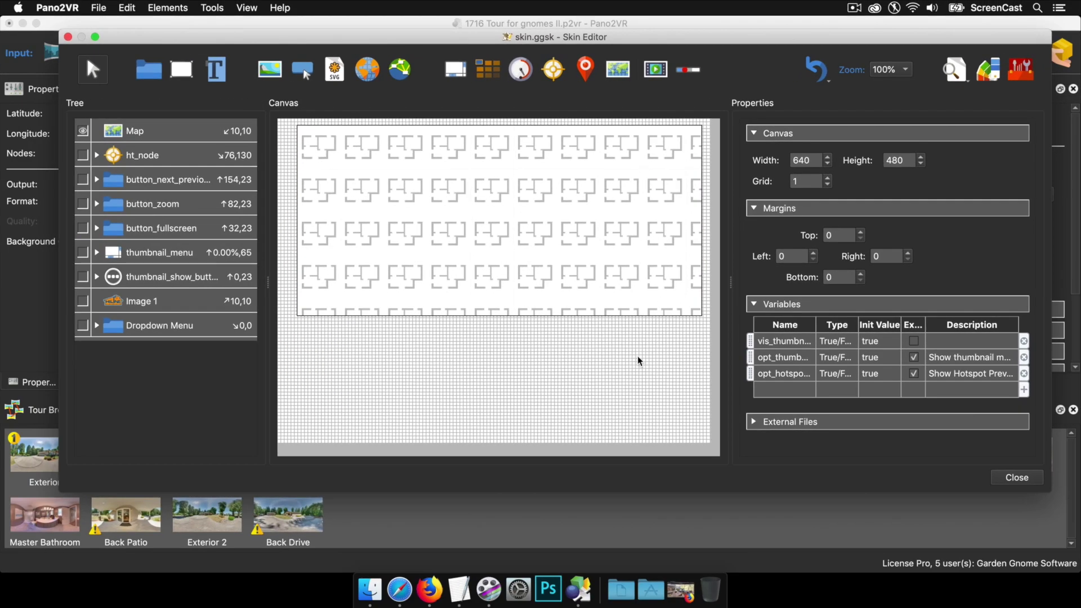
{"action": "key", "text": "super+g"}
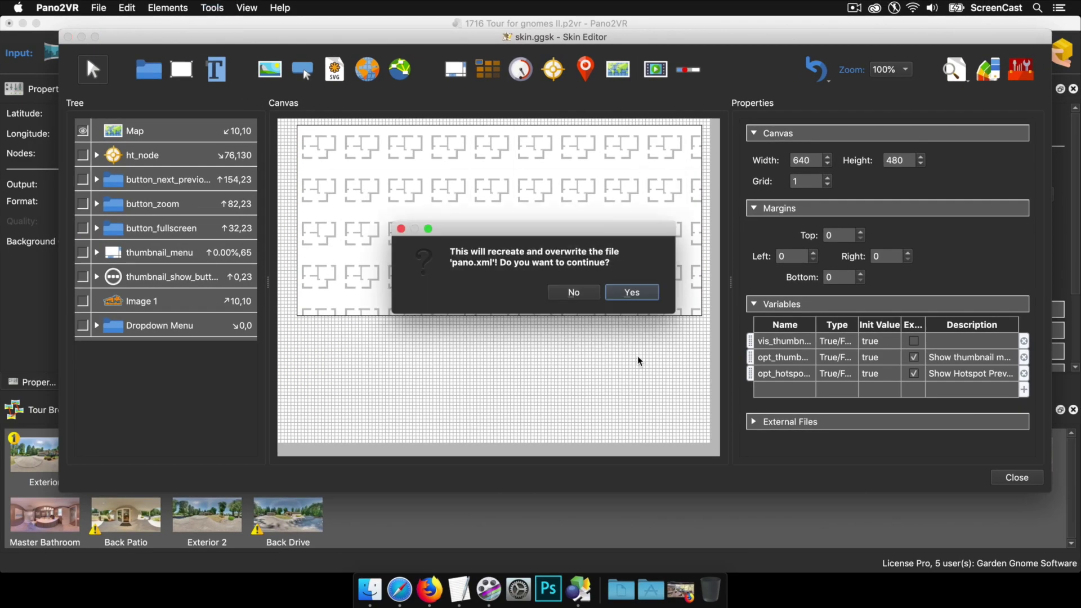
{"action": "key", "text": "Return"}
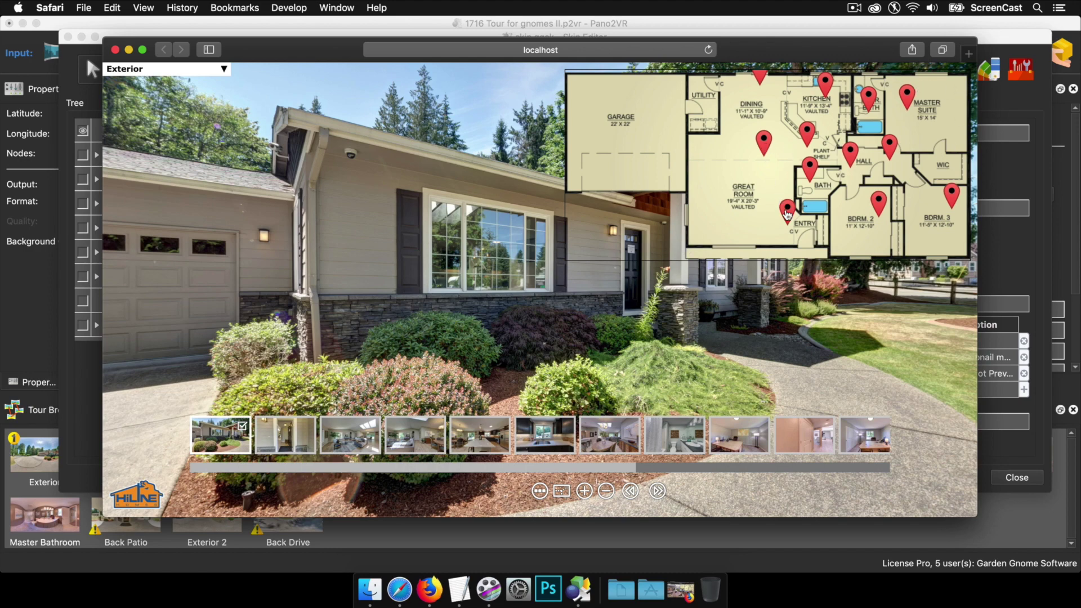
Test the floor plan's entry and great room pins in the browser preview and close the preview window
{"action": "left_click", "coordinate": [787, 213]}
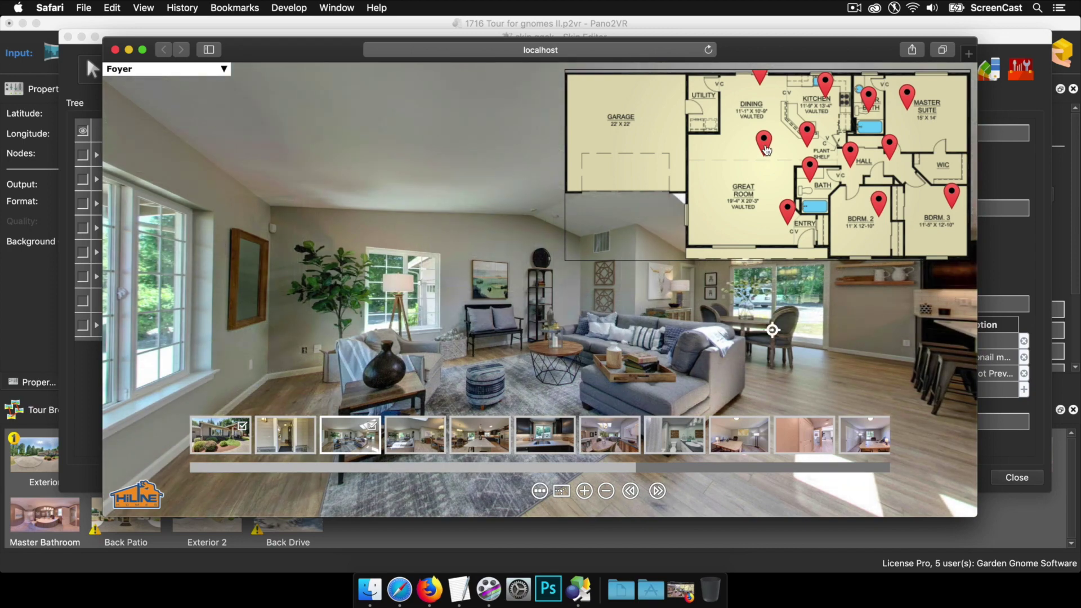
{"action": "left_click", "coordinate": [765, 147]}
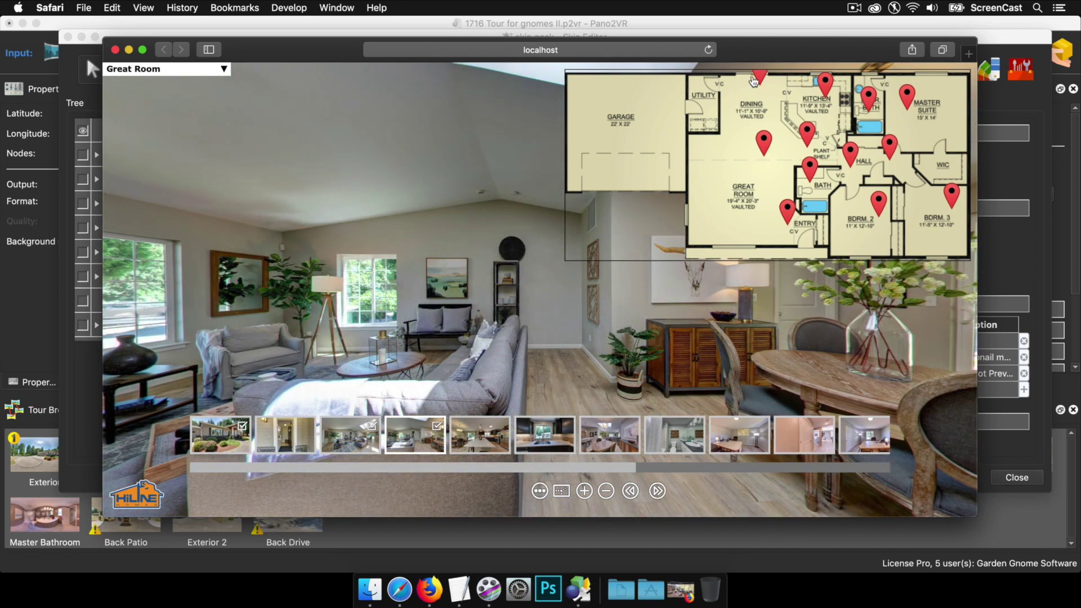
{"action": "left_click", "coordinate": [114, 51]}
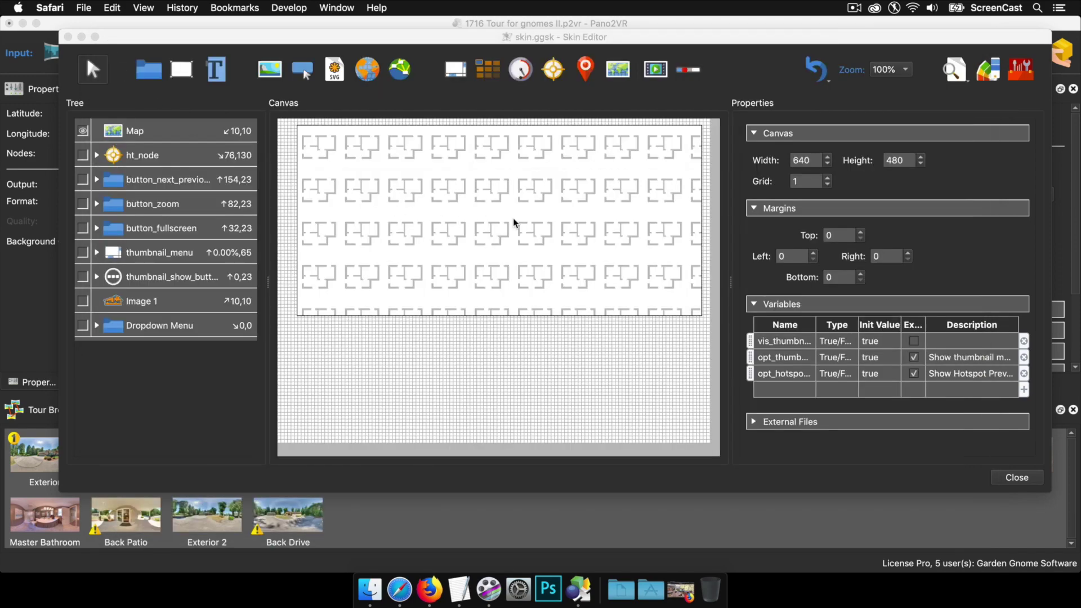
Set the border width of the Map element to 0
{"action": "left_click", "coordinate": [532, 225]}
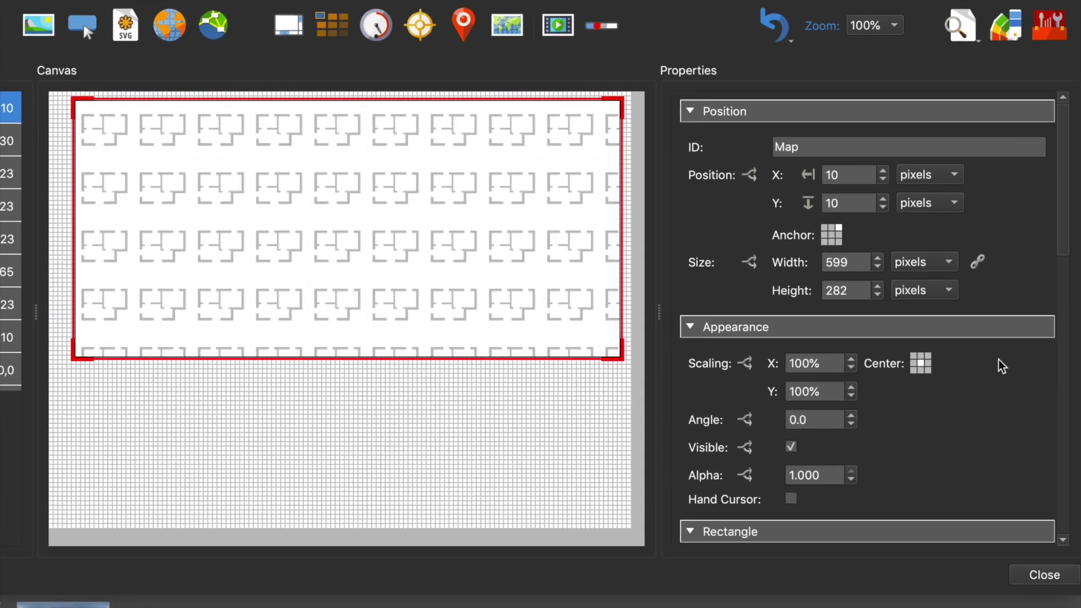
{"action": "scroll", "coordinate": [983, 324], "scroll_direction": "down", "scroll_amount": 5}
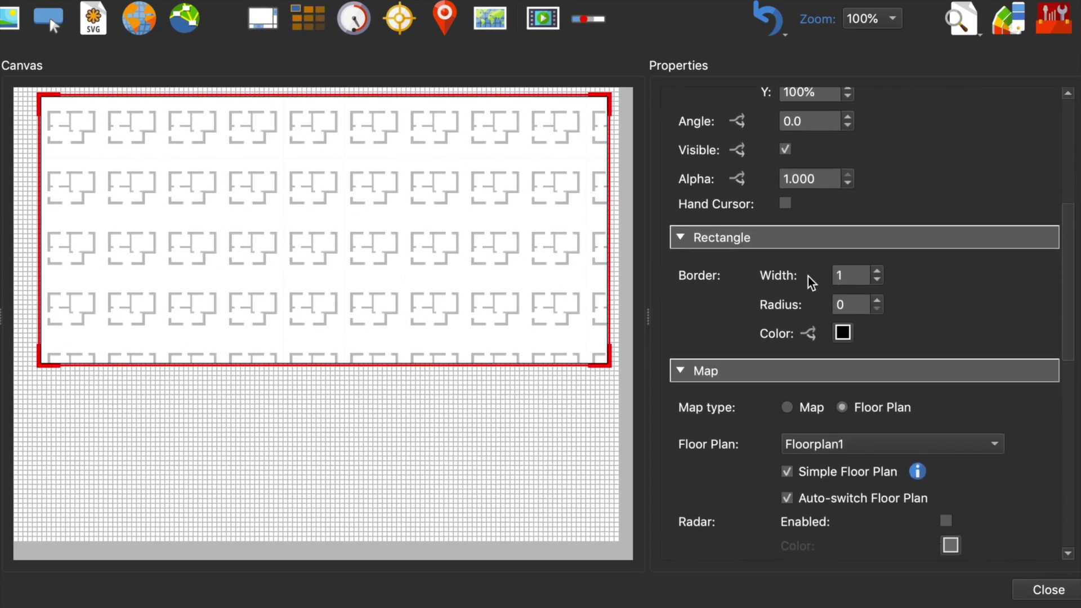
{"action": "left_click", "coordinate": [877, 280]}
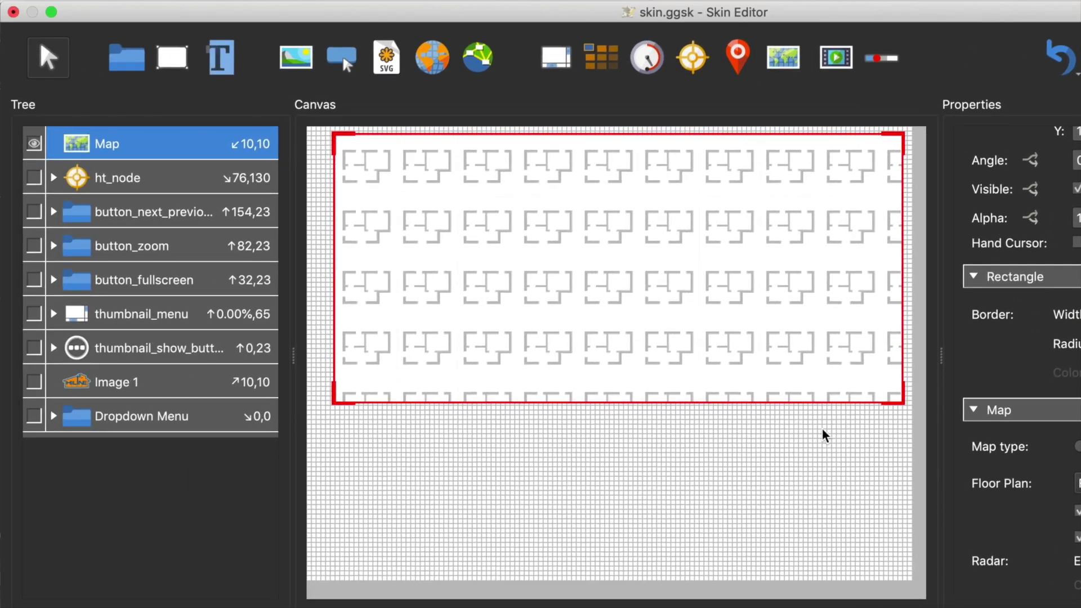
{"action": "left_click", "coordinate": [441, 410]}
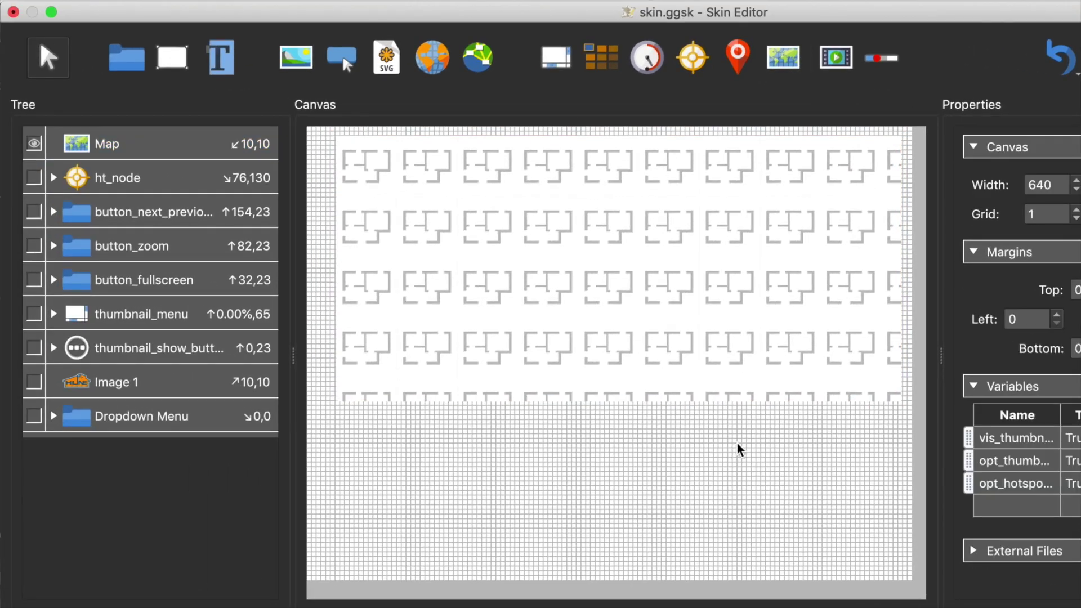
Add a rectangle below the map at about X 164, Y 369 pixels and rename its ID as mapPin
{"action": "left_click", "coordinate": [173, 59]}
{"action": "left_click", "coordinate": [490, 498]}
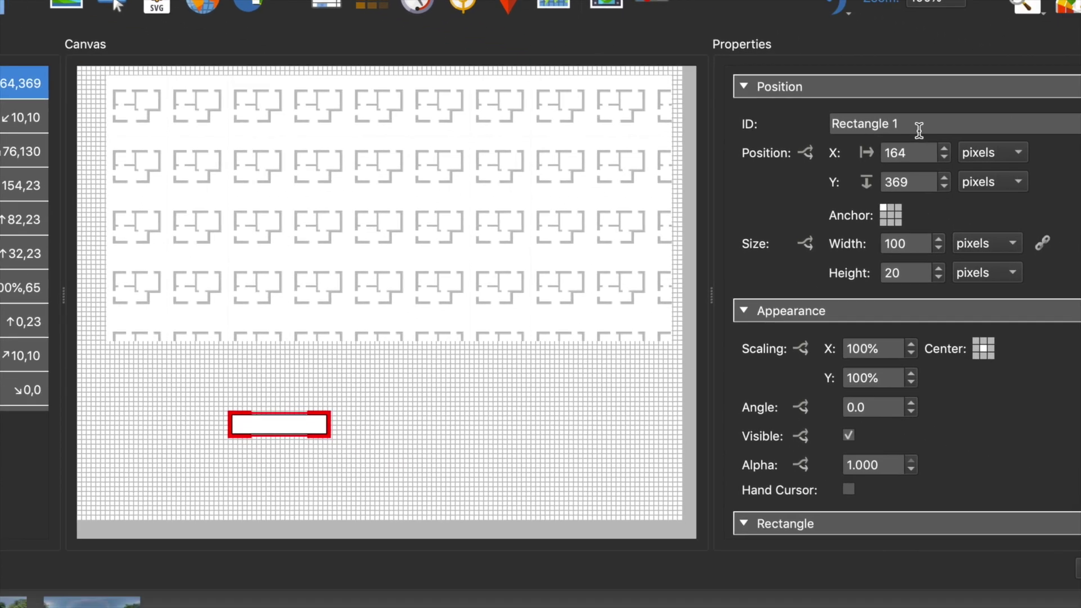
{"action": "left_click_drag", "start_coordinate": [1080, 184], "coordinate": [1032, 186]}
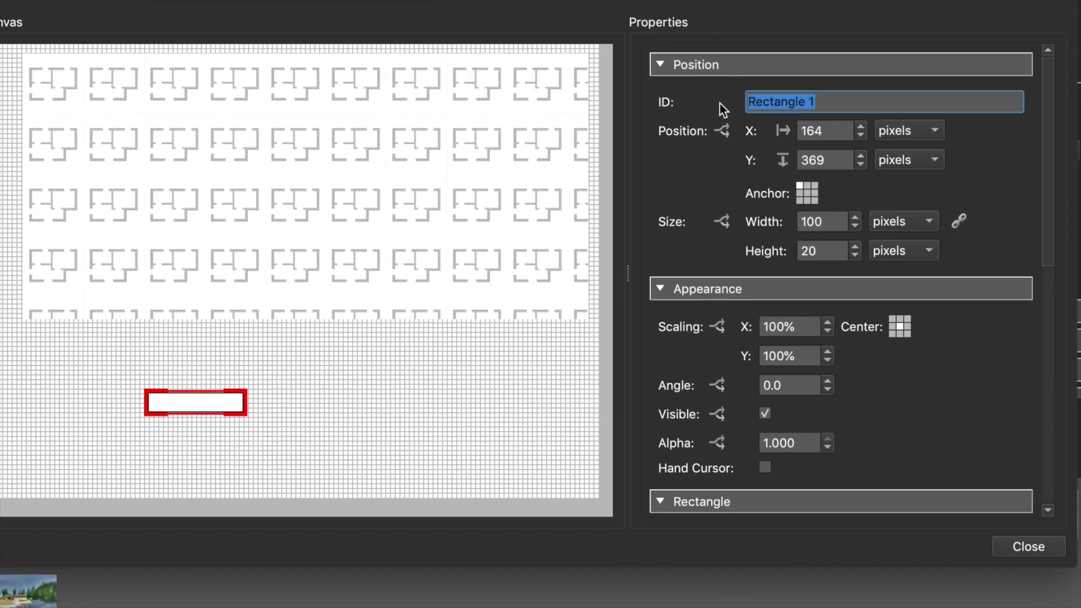
{"action": "type", "text": "mapPin"}
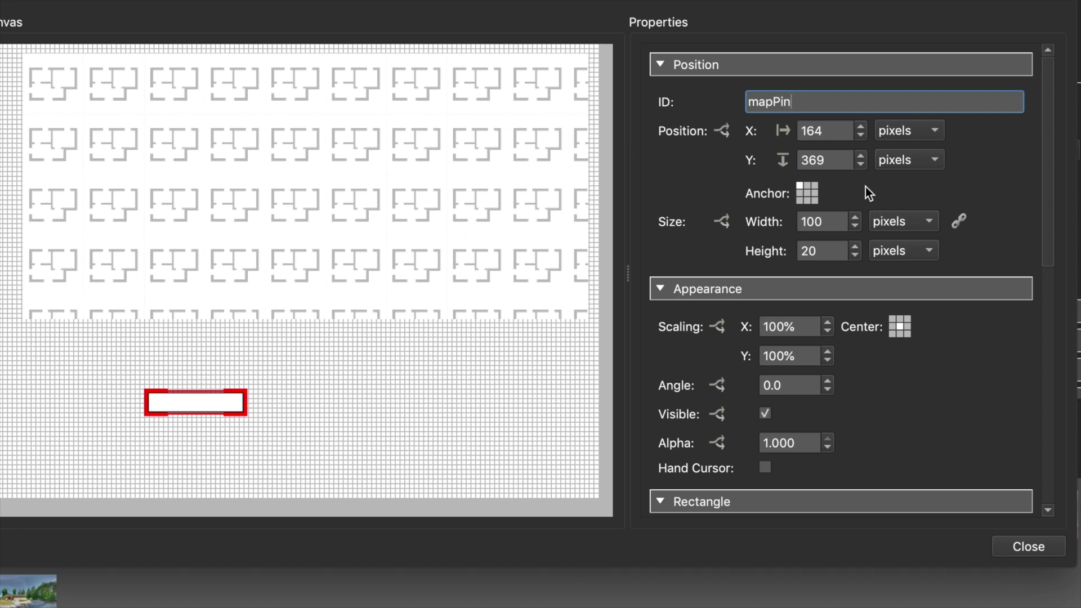
Set the mapPin rectangle's size to 15 pixels wide and 15 pixels high
{"action": "scroll", "coordinate": [982, 210], "scroll_direction": "down", "scroll_amount": 2}
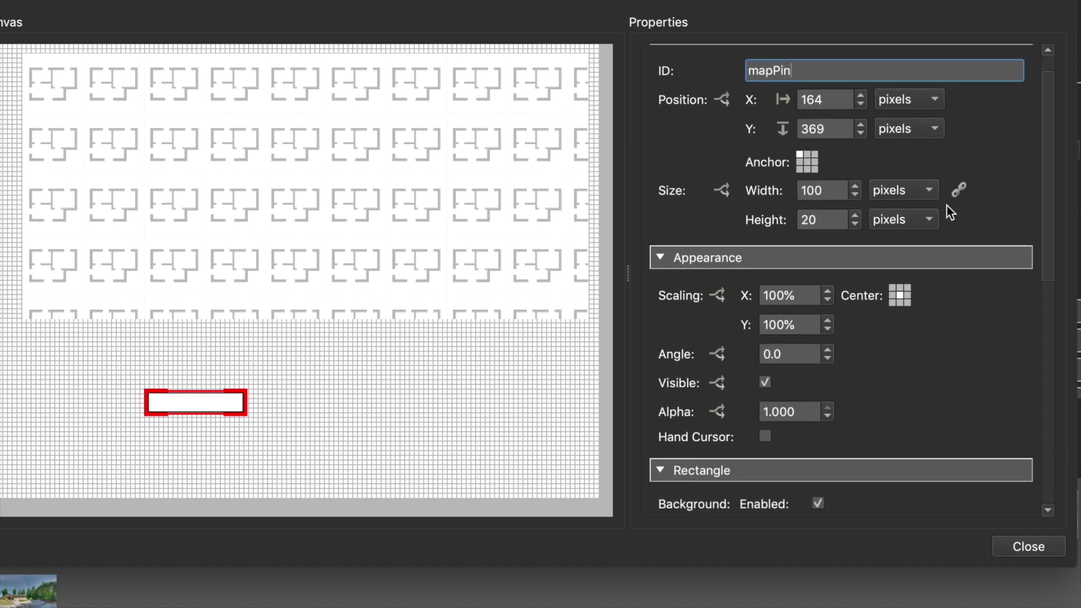
{"action": "left_click_drag", "start_coordinate": [838, 190], "coordinate": [767, 186]}
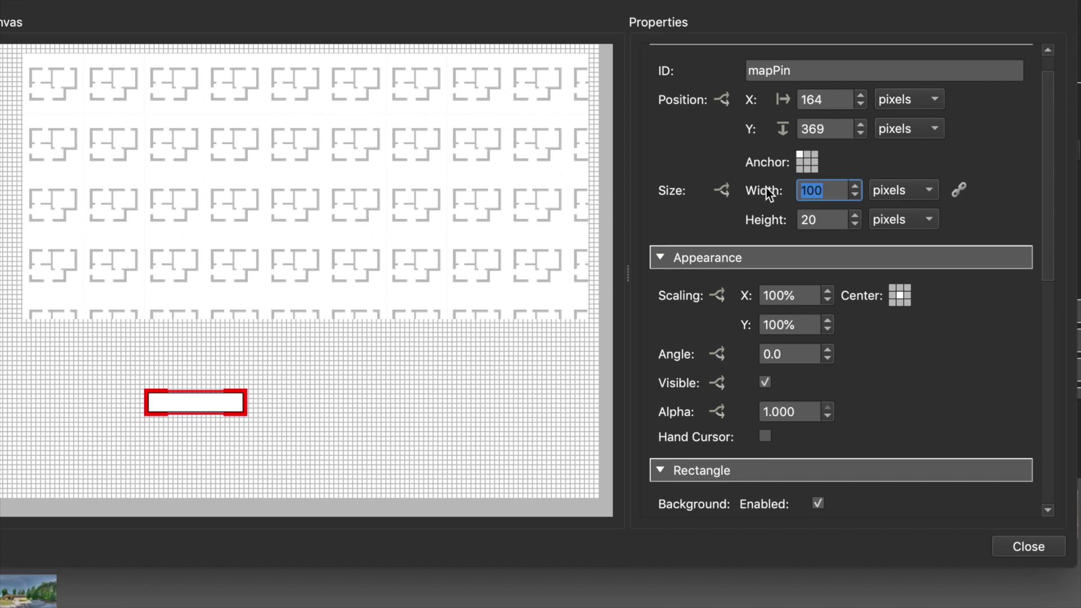
{"action": "type", "text": "15"}
{"action": "key", "text": "Return"}
{"action": "key", "text": "Tab"}
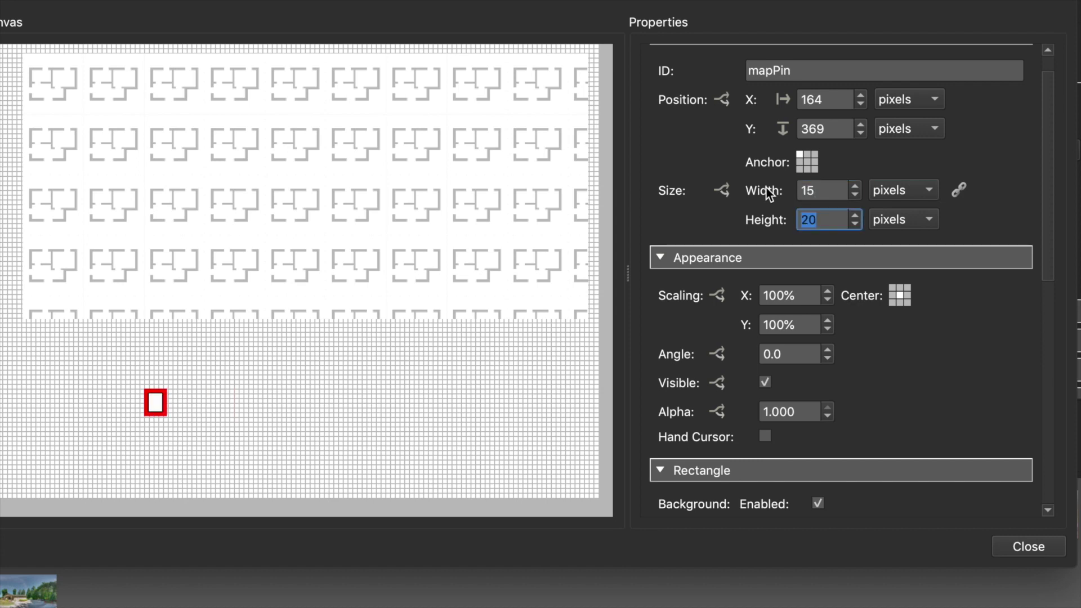
{"action": "type", "text": "15"}
{"action": "key", "text": "Return"}
Set the mapPin rectangle's background color to red
{"action": "scroll", "coordinate": [957, 359], "scroll_direction": "down", "scroll_amount": 5}
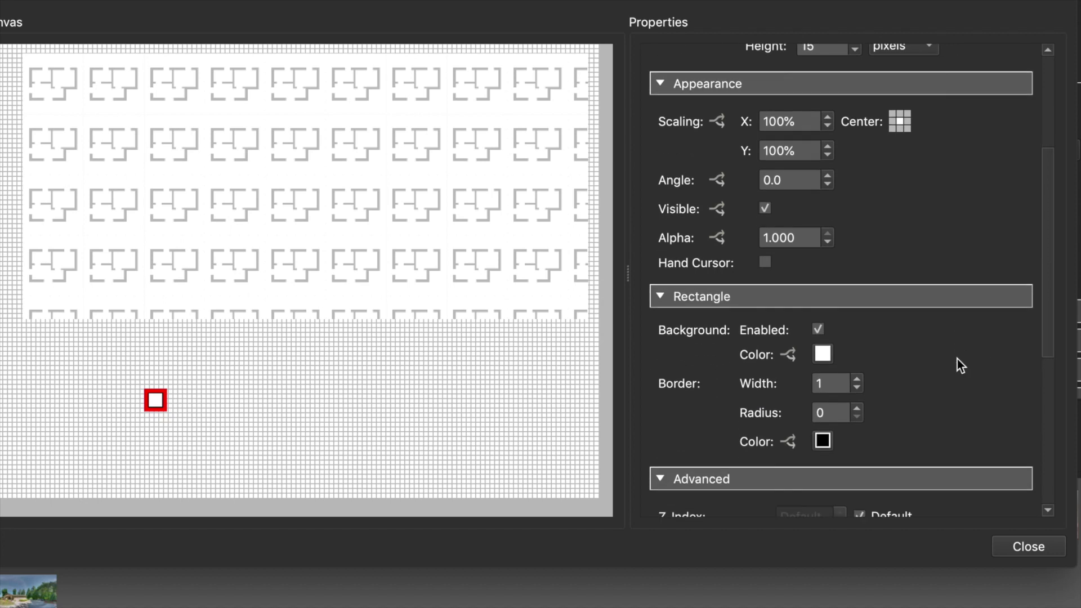
{"action": "left_click", "coordinate": [823, 353]}
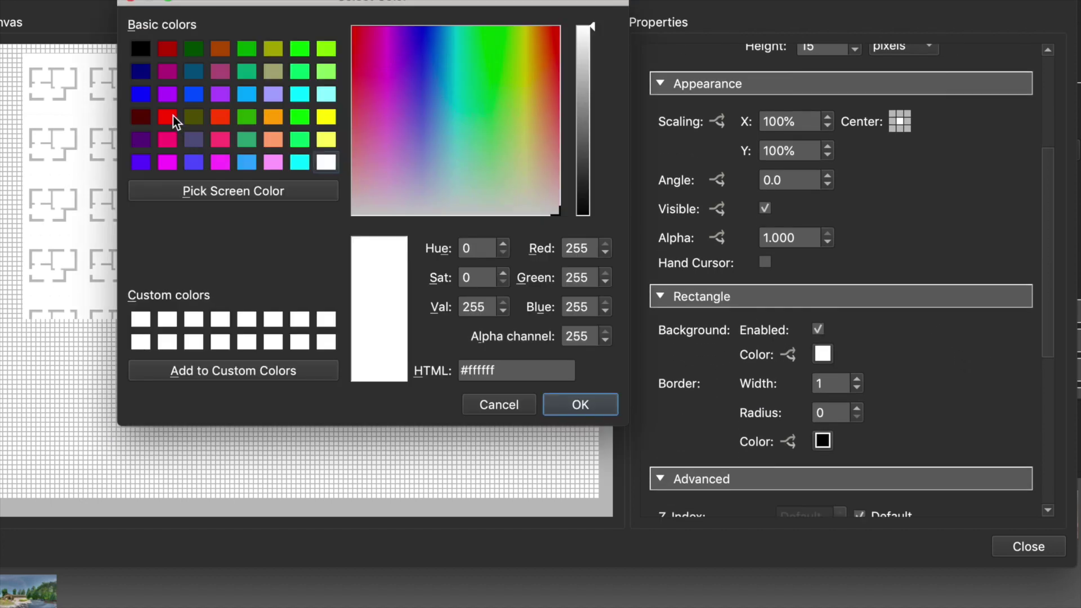
{"action": "left_click", "coordinate": [173, 115]}
{"action": "left_click", "coordinate": [584, 403]}
Give mapPin a border width of 0 and radius of 999, and move it to about X 140, Y 353 pixels
{"action": "scroll", "coordinate": [926, 355], "scroll_direction": "down", "scroll_amount": 1}
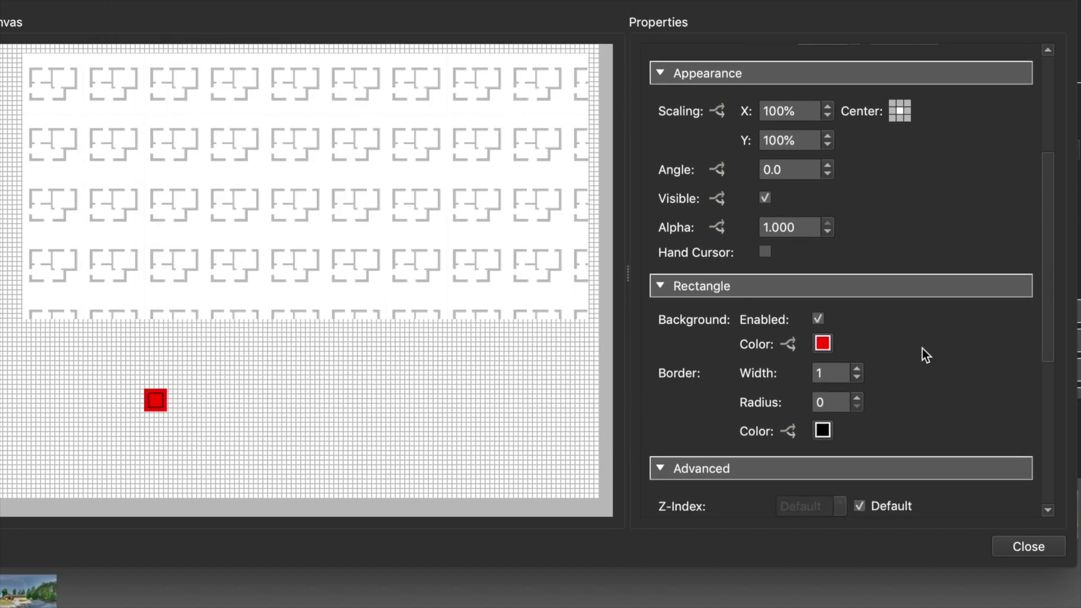
{"action": "scroll", "coordinate": [926, 354], "scroll_direction": "down", "scroll_amount": 1}
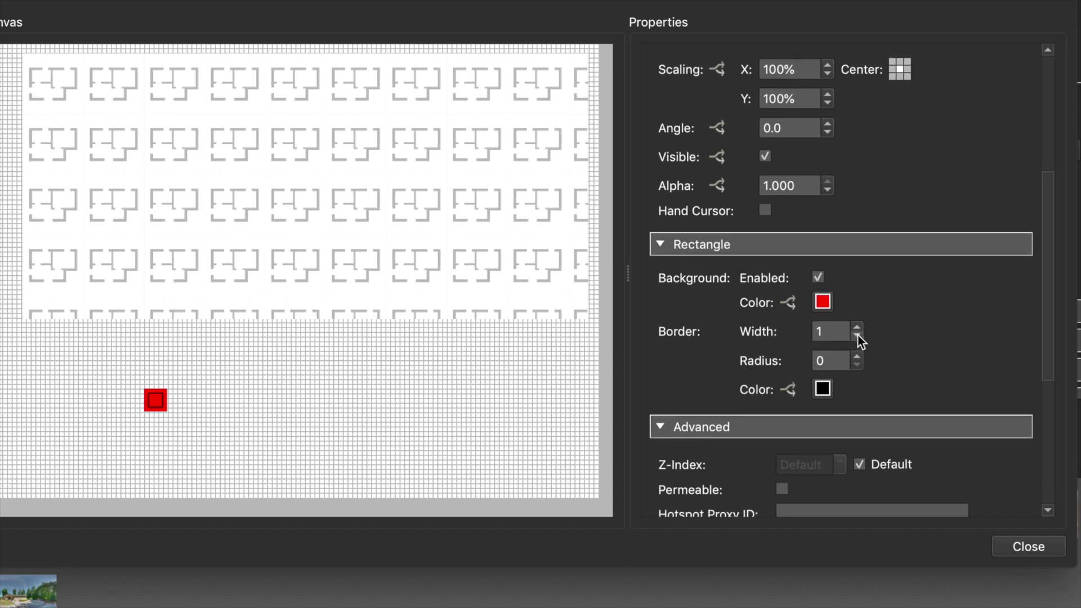
{"action": "left_click", "coordinate": [857, 335]}
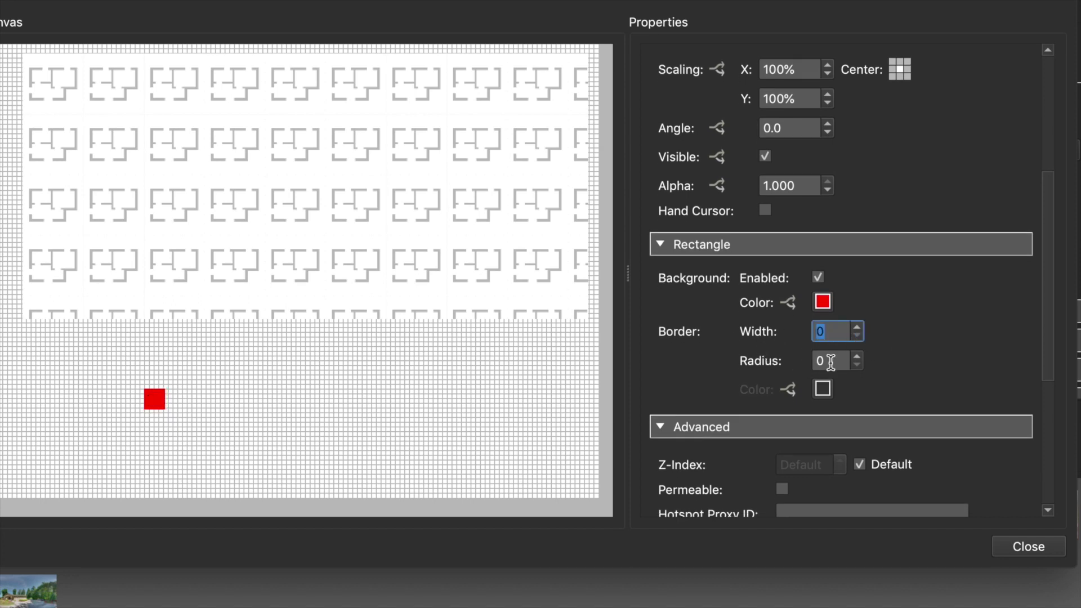
{"action": "key", "text": "Tab"}
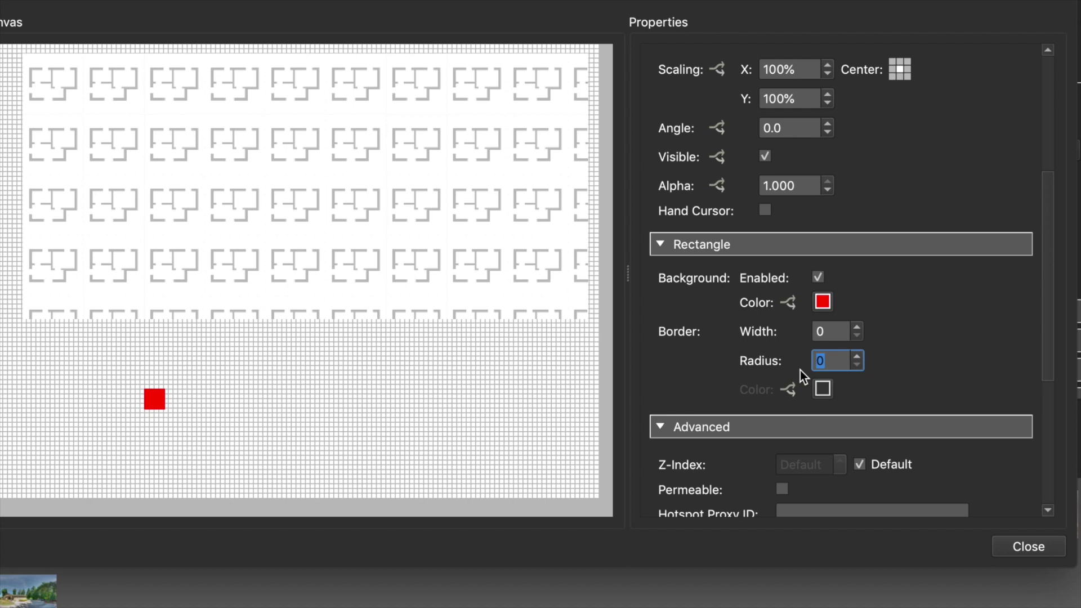
{"action": "type", "text": "999"}
{"action": "left_click", "coordinate": [140, 428]}
{"action": "left_click_drag", "start_coordinate": [154, 403], "coordinate": [129, 387]}
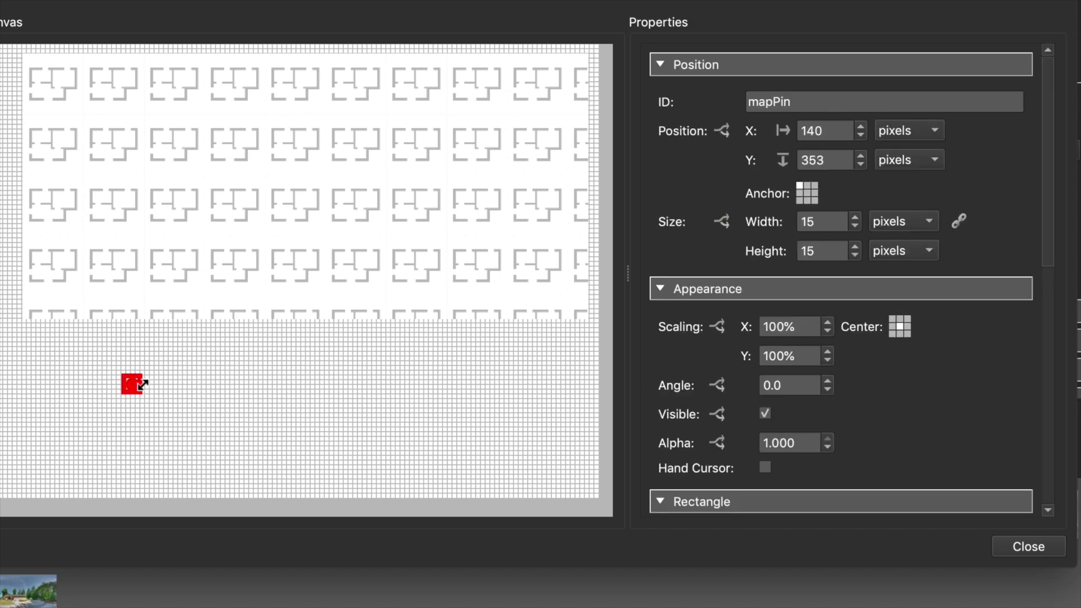
Add a Mouse Click action to mapPin that performs Open Next Panorama with Hotspot URL and Default View
{"action": "scroll", "coordinate": [946, 385], "scroll_direction": "down", "scroll_amount": 10}
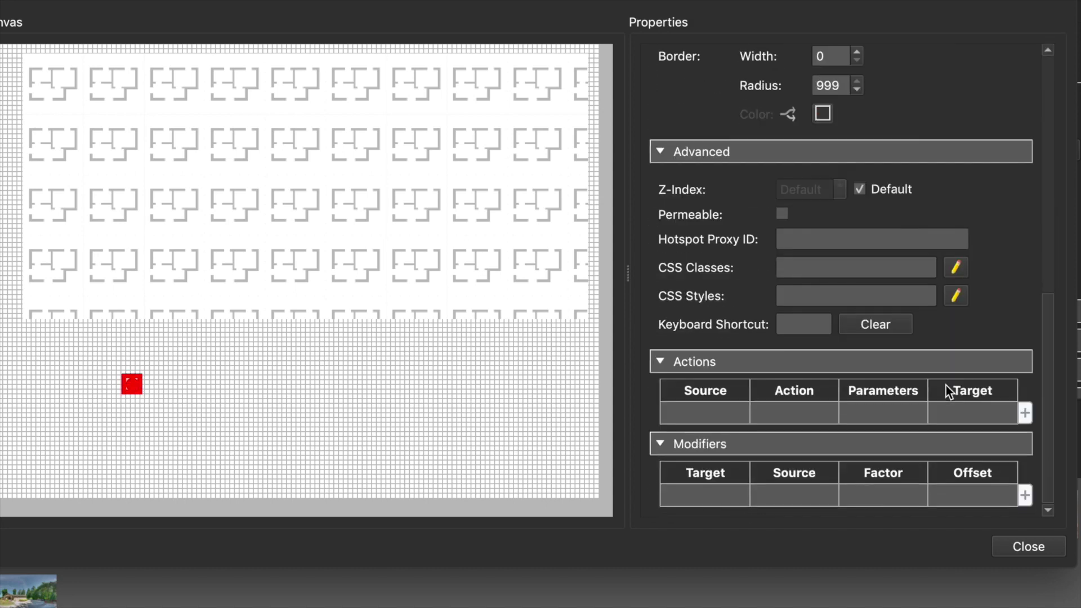
{"action": "double_click", "coordinate": [709, 413]}
{"action": "left_click", "coordinate": [414, 194]}
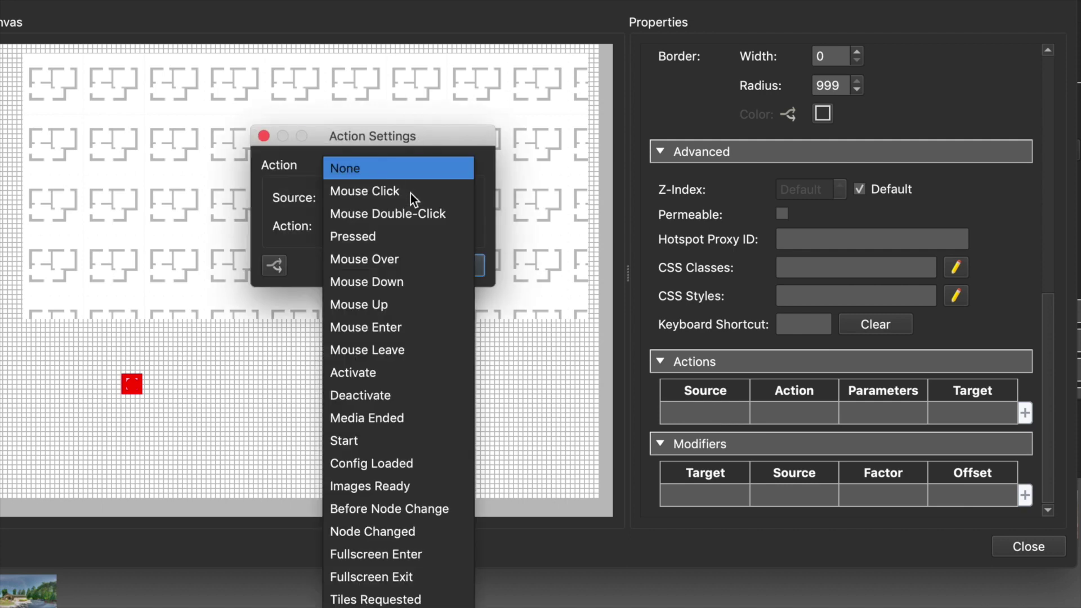
{"action": "left_click", "coordinate": [401, 192]}
{"action": "left_click", "coordinate": [404, 226]}
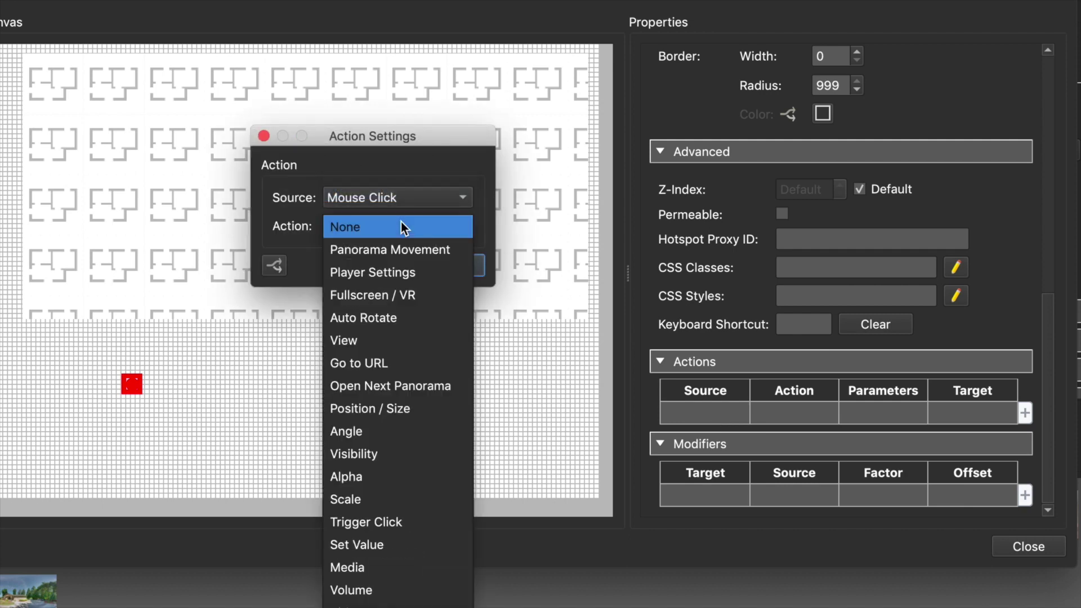
{"action": "left_click", "coordinate": [420, 378]}
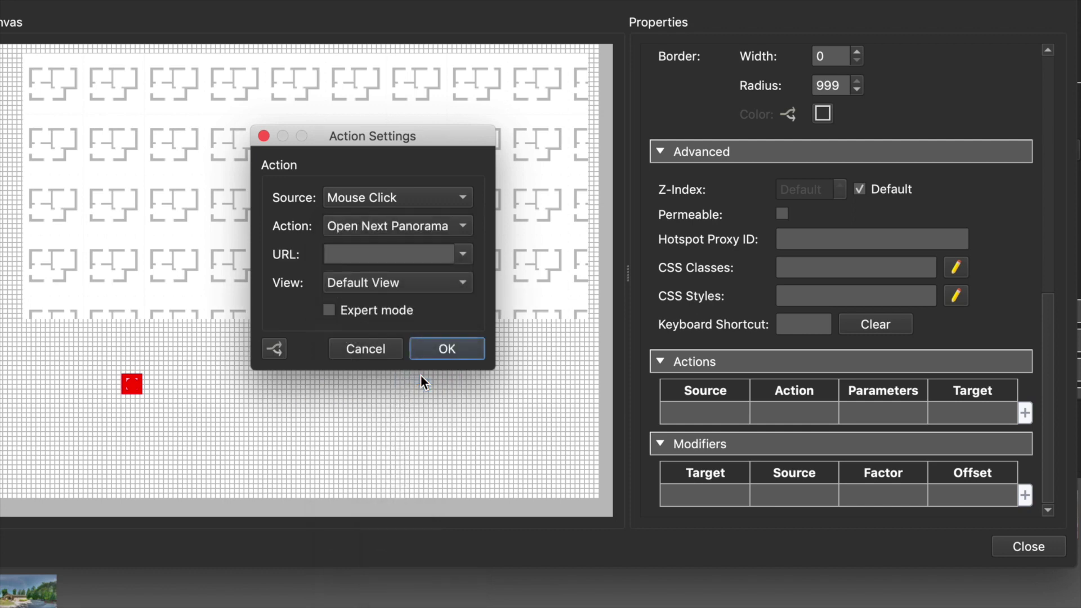
{"action": "left_click", "coordinate": [463, 254]}
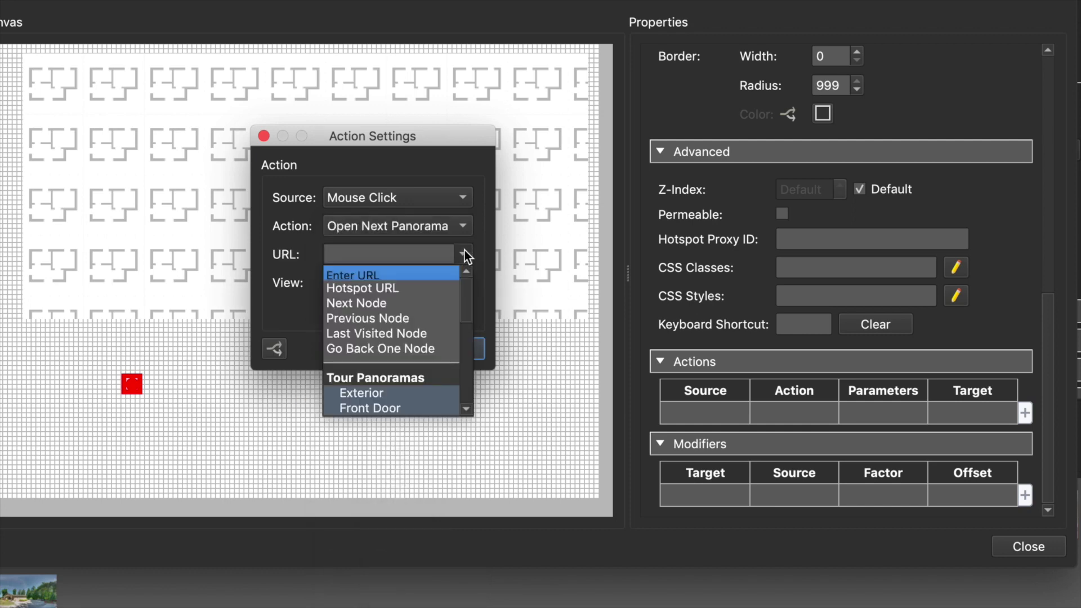
{"action": "left_click", "coordinate": [414, 289]}
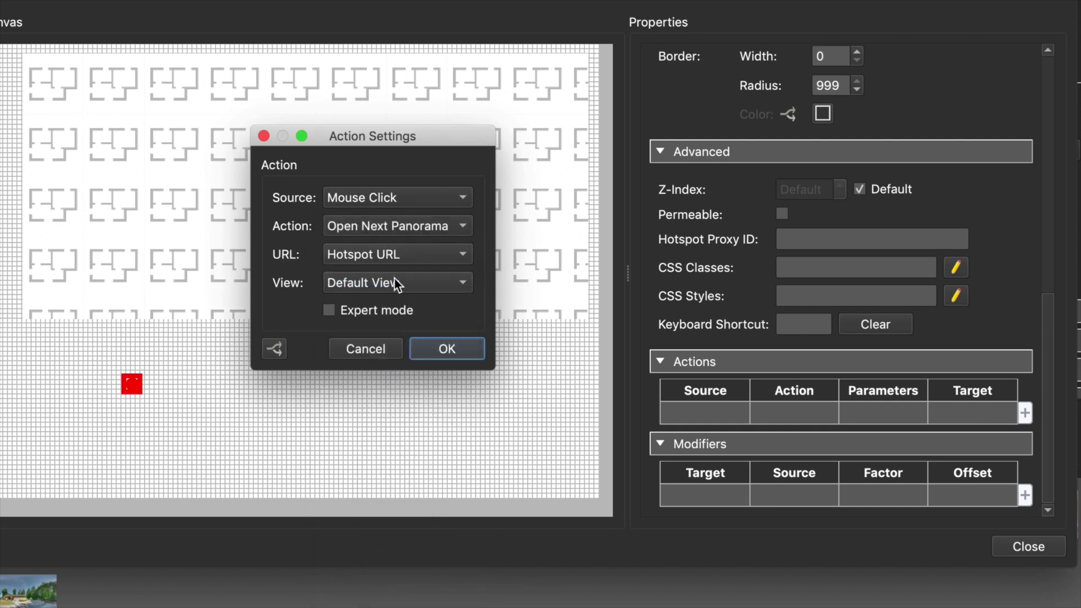
{"action": "left_click", "coordinate": [447, 349]}
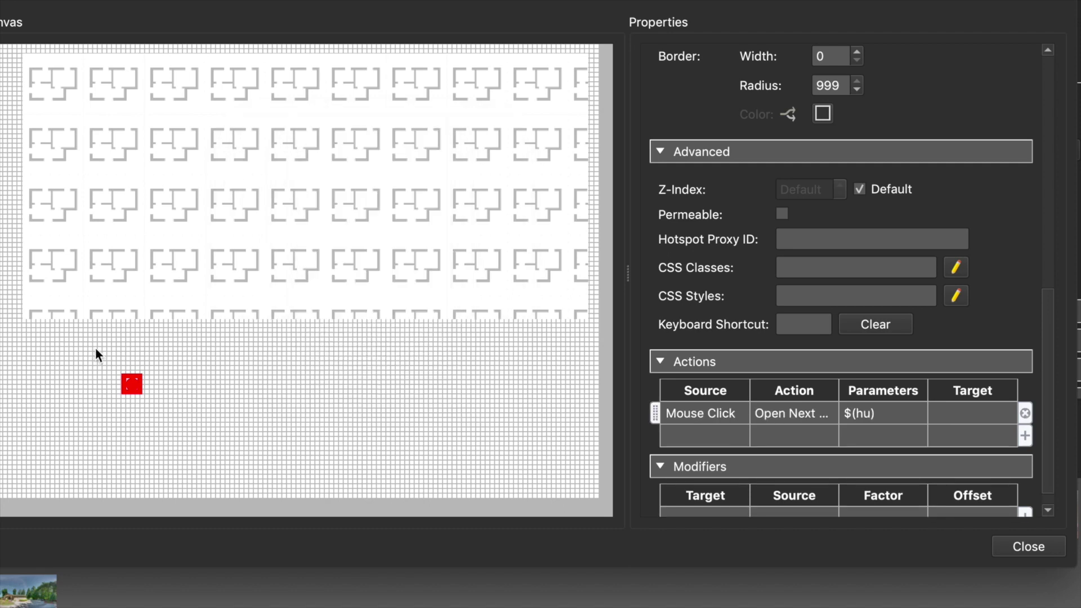
{"action": "left_click", "coordinate": [213, 378]}
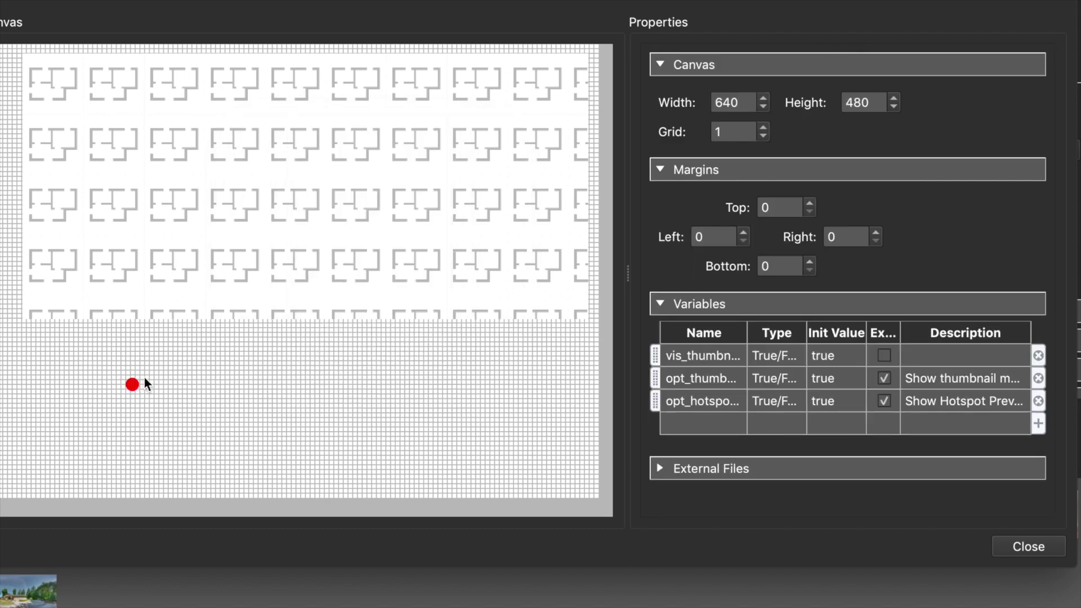
Set the Map element's Clone as Marker option to mapPin
{"action": "left_click", "coordinate": [379, 246]}
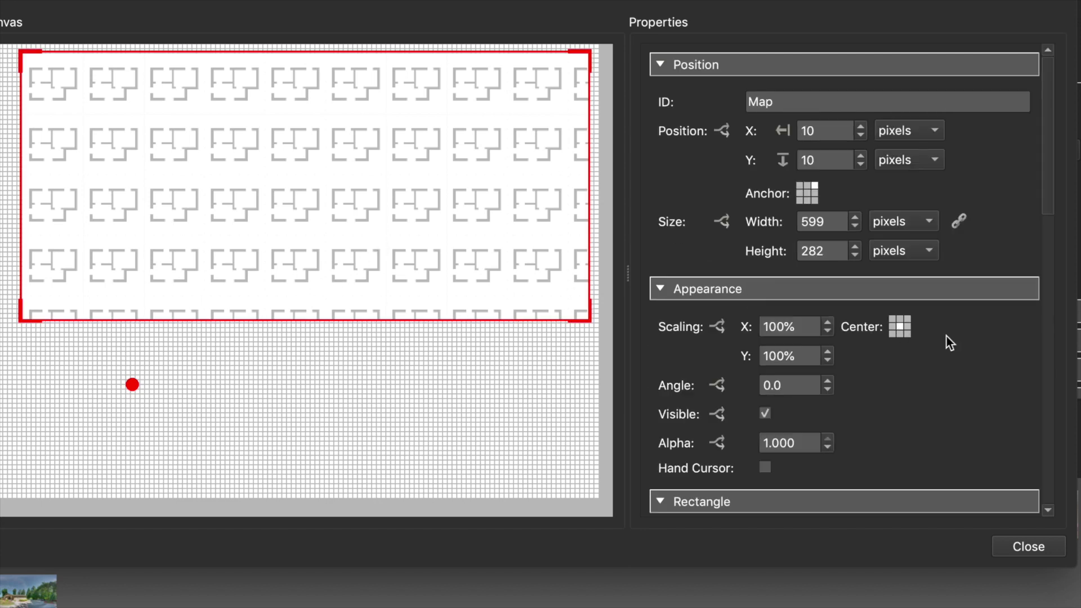
{"action": "scroll", "coordinate": [957, 343], "scroll_direction": "down", "scroll_amount": 10}
{"action": "scroll", "coordinate": [974, 342], "scroll_direction": "down", "scroll_amount": 1}
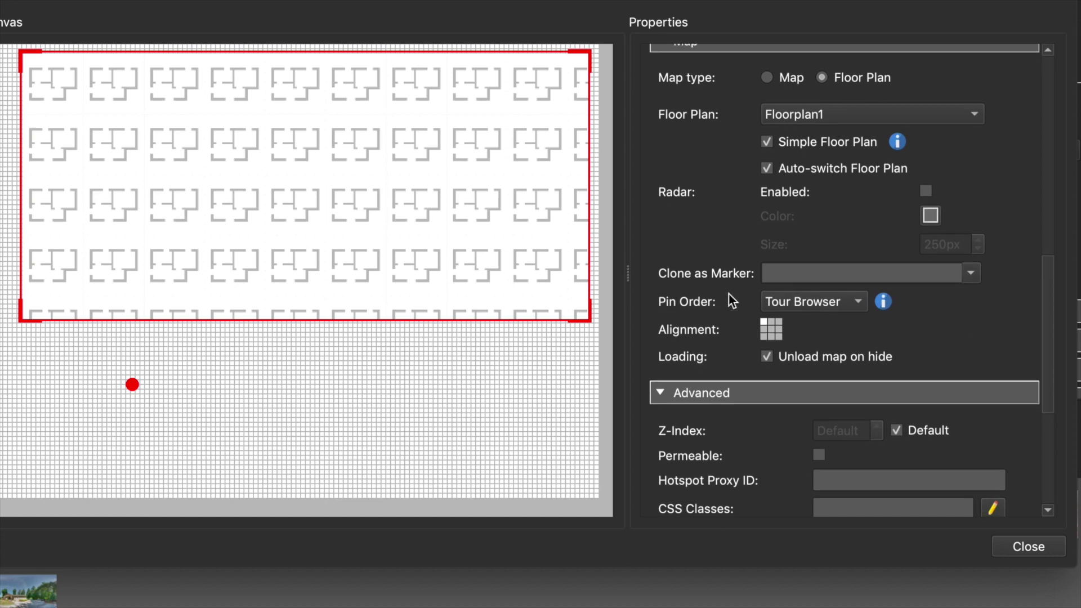
{"action": "left_click", "coordinate": [969, 274]}
{"action": "left_click_drag", "start_coordinate": [973, 306], "coordinate": [976, 370]}
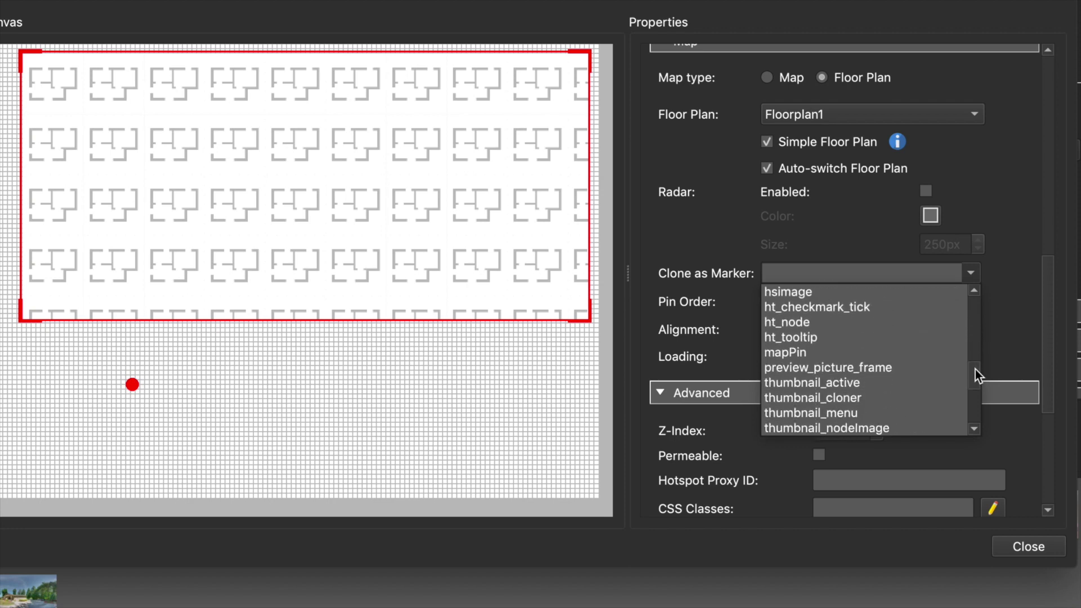
{"action": "left_click", "coordinate": [846, 352]}
{"action": "left_click", "coordinate": [441, 397]}
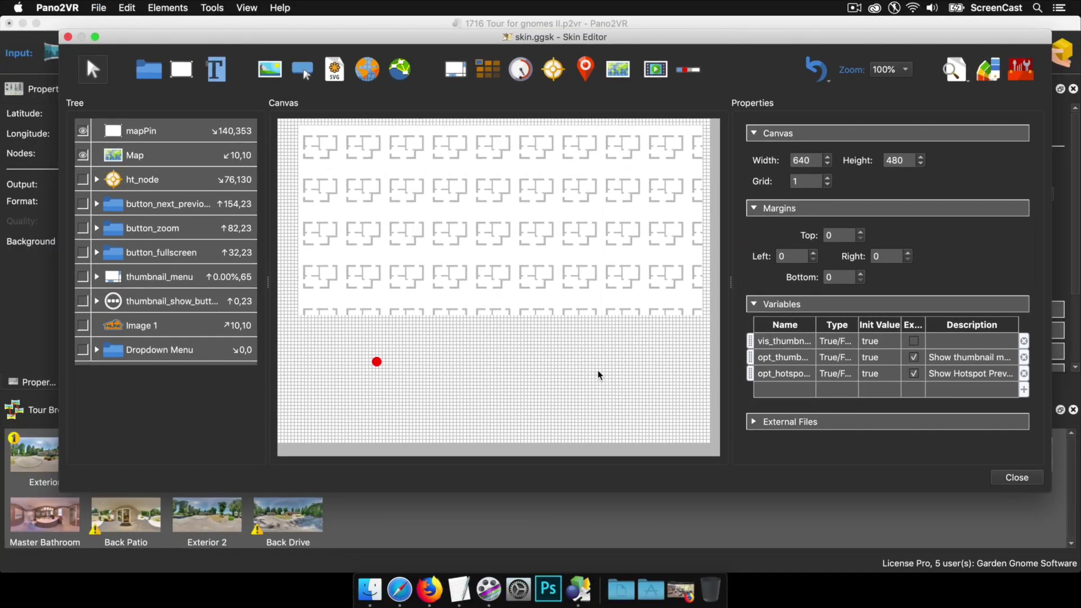
Generate the output and test the floor plan pins by visiting the Great Room and Dining Room, closing the preview when done
{"action": "key", "text": "super+g"}
{"action": "key", "text": "Return"}
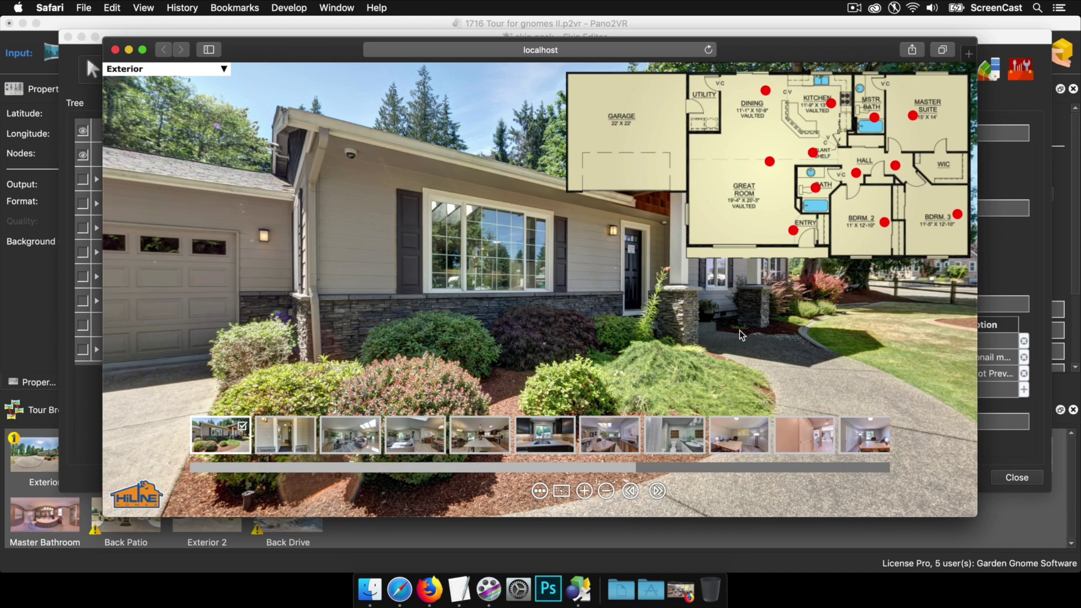
{"action": "left_click", "coordinate": [772, 162]}
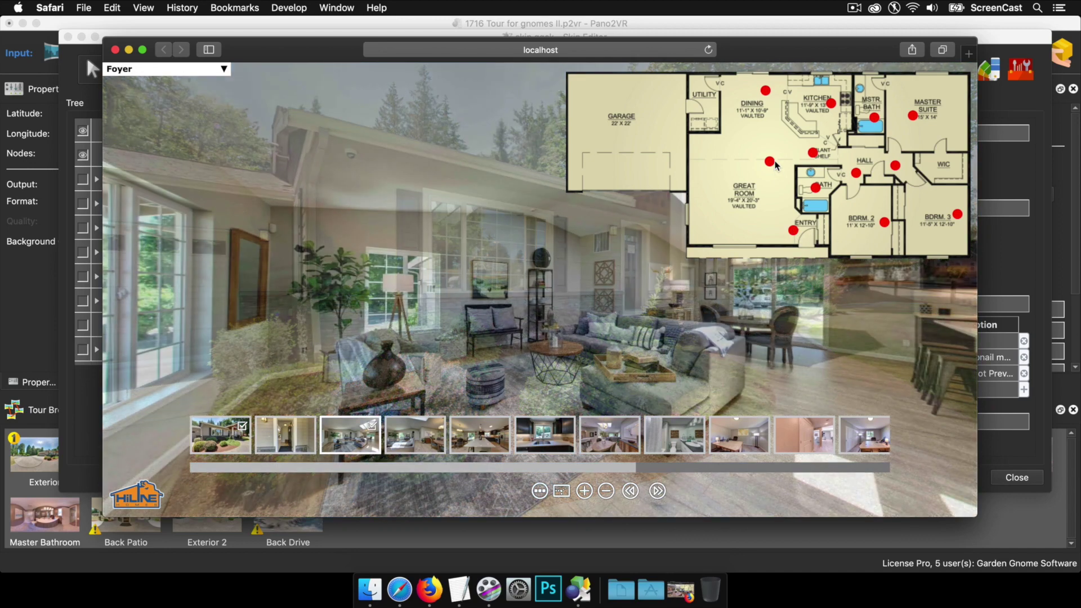
{"action": "left_click", "coordinate": [767, 91]}
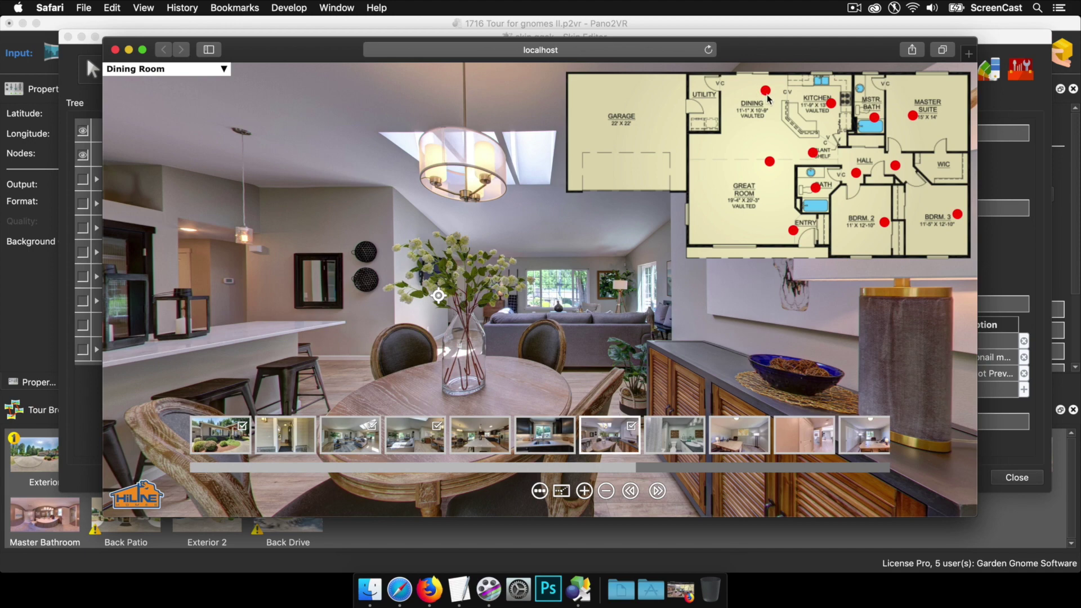
{"action": "left_click", "coordinate": [769, 161]}
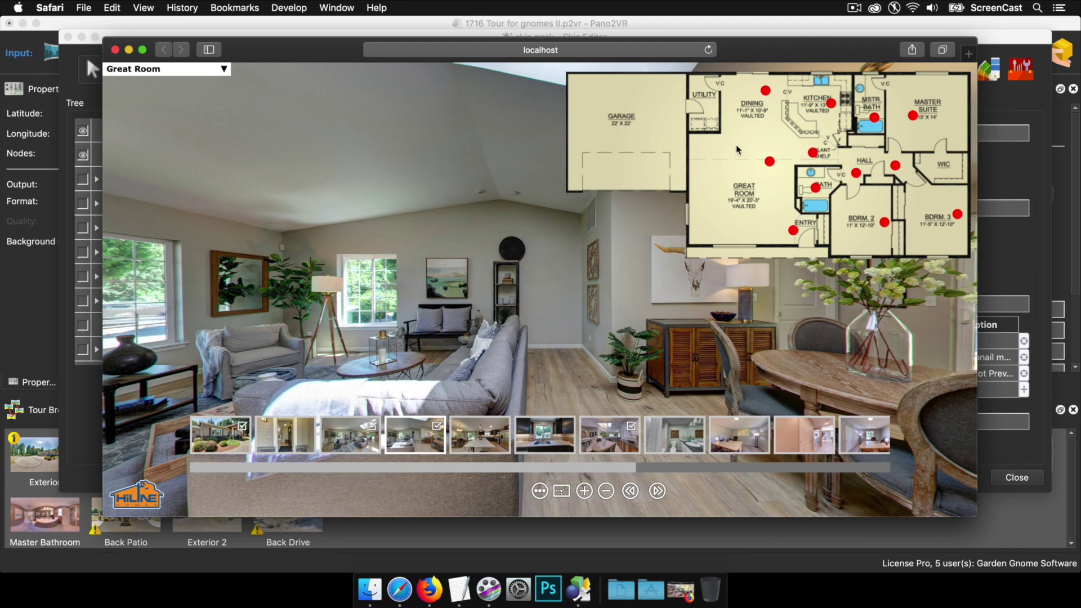
{"action": "key", "text": "super+w"}
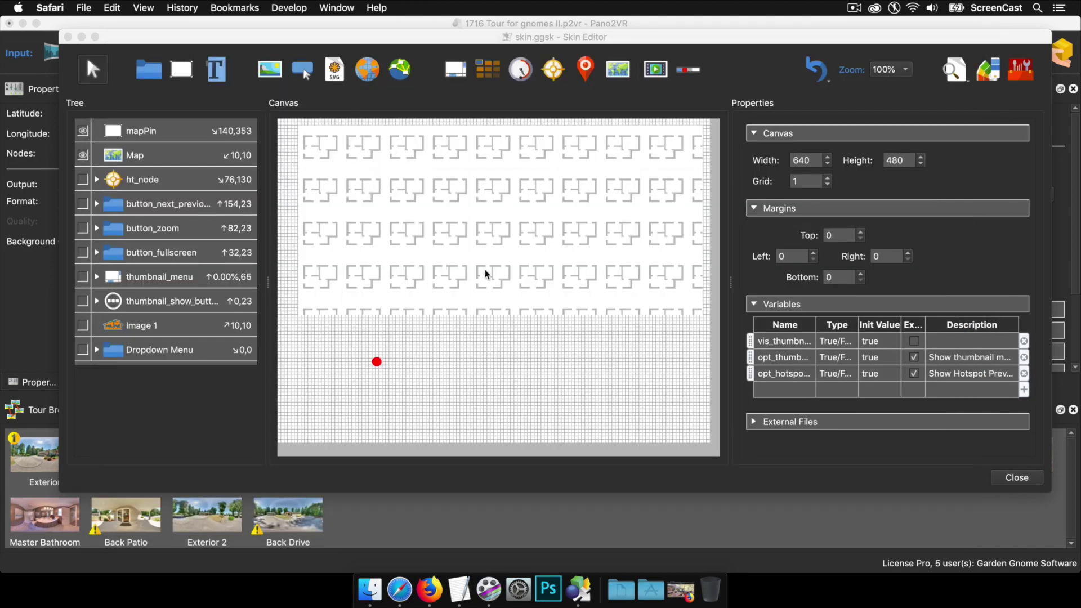
Enable the hand cursor for mapPin and set its background color to bright green
{"action": "left_click", "coordinate": [377, 363]}
{"action": "scroll", "coordinate": [960, 364], "scroll_direction": "down", "scroll_amount": 3}
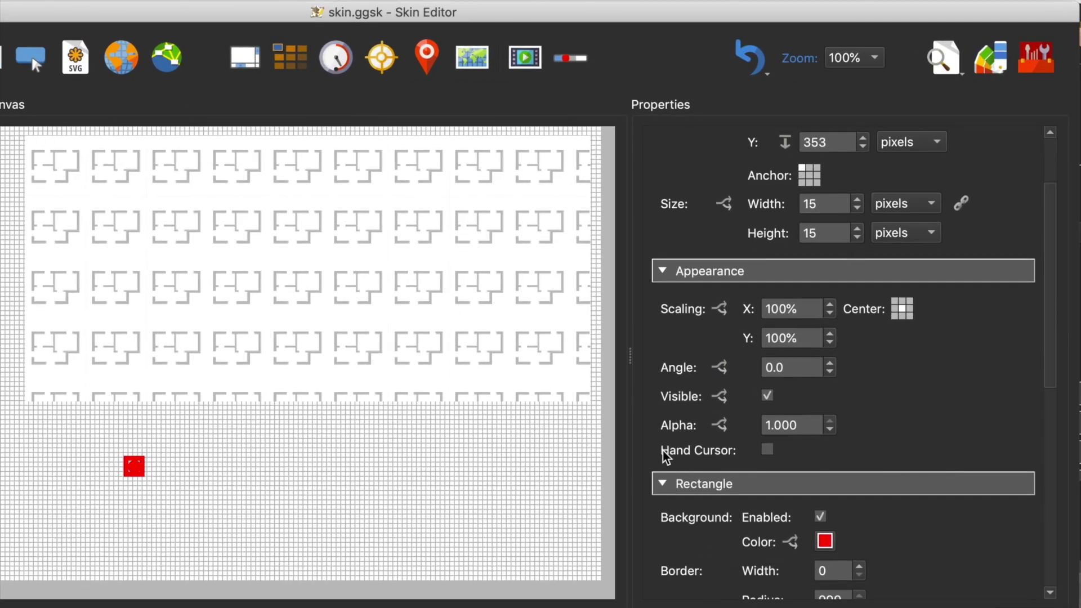
{"action": "left_click", "coordinate": [767, 450]}
{"action": "scroll", "coordinate": [966, 399], "scroll_direction": "down", "scroll_amount": 3}
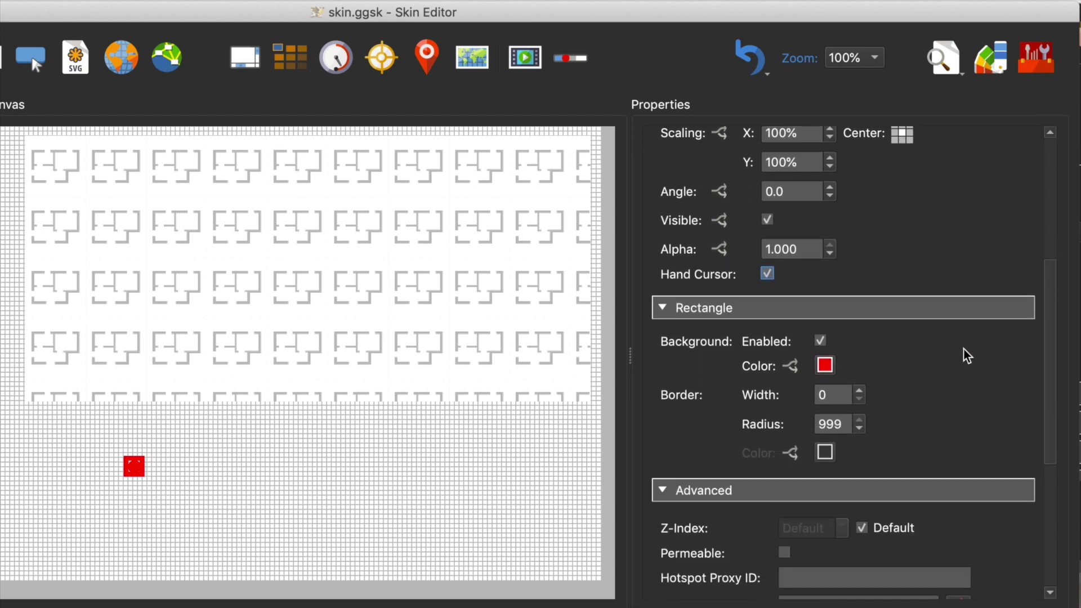
{"action": "left_click", "coordinate": [825, 364]}
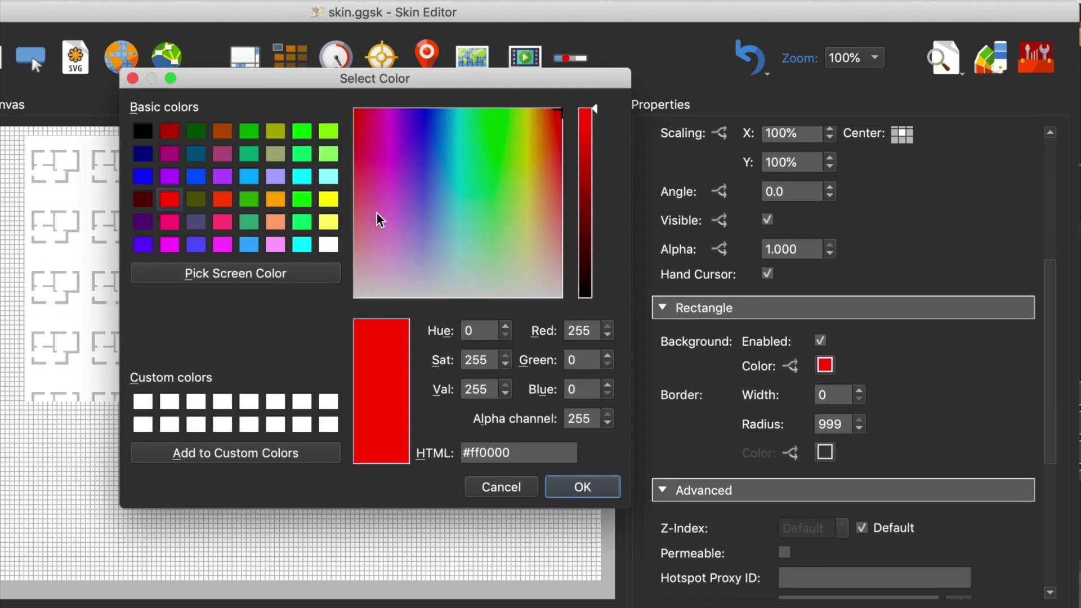
{"action": "left_click", "coordinate": [302, 131]}
{"action": "left_click", "coordinate": [582, 488]}
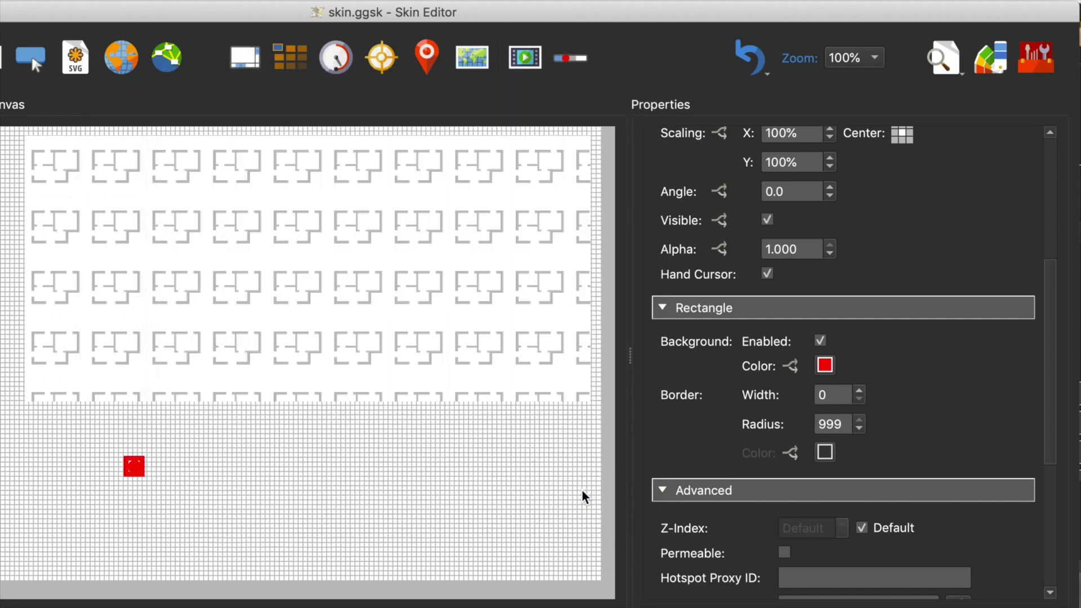
Add a logic block to mapPin's background color that turns it red when the Active state is true
{"action": "left_click", "coordinate": [793, 367]}
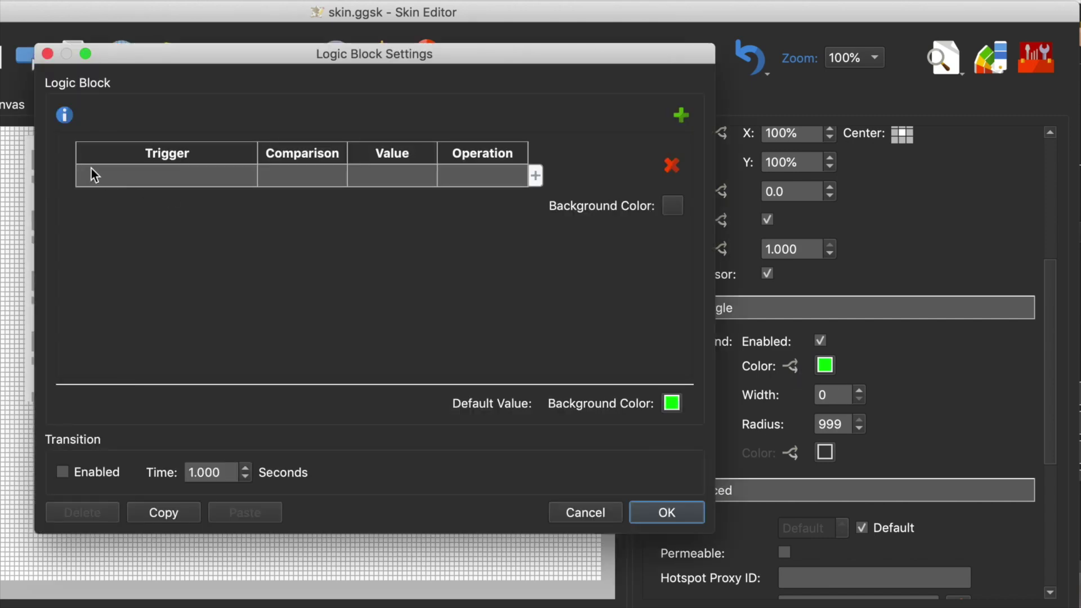
{"action": "left_click", "coordinate": [137, 175]}
{"action": "left_click", "coordinate": [137, 175]}
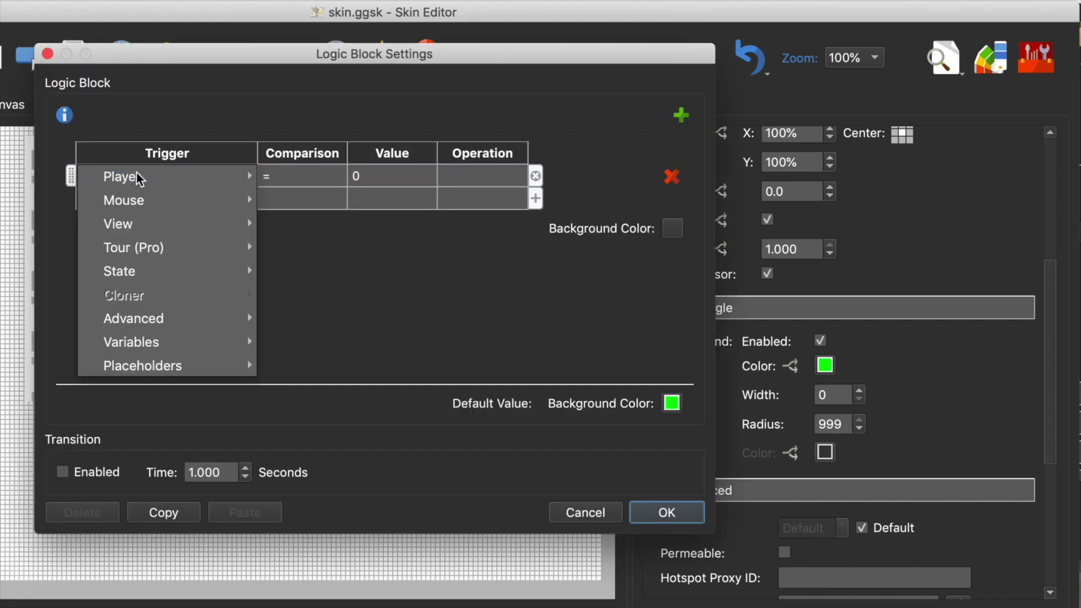
{"action": "mouse_move", "coordinate": [147, 276]}
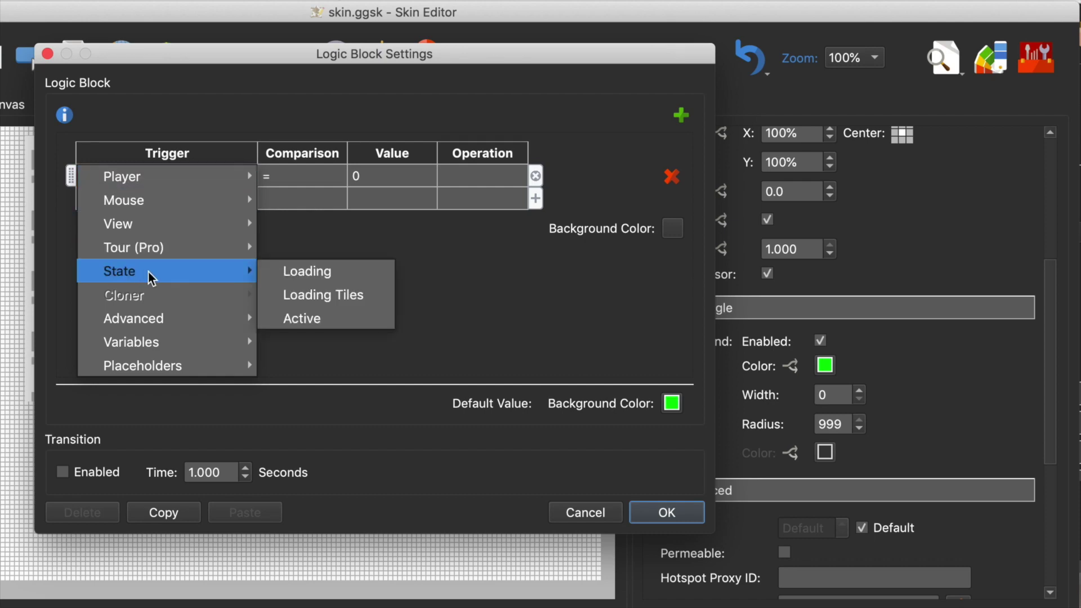
{"action": "left_click", "coordinate": [313, 319]}
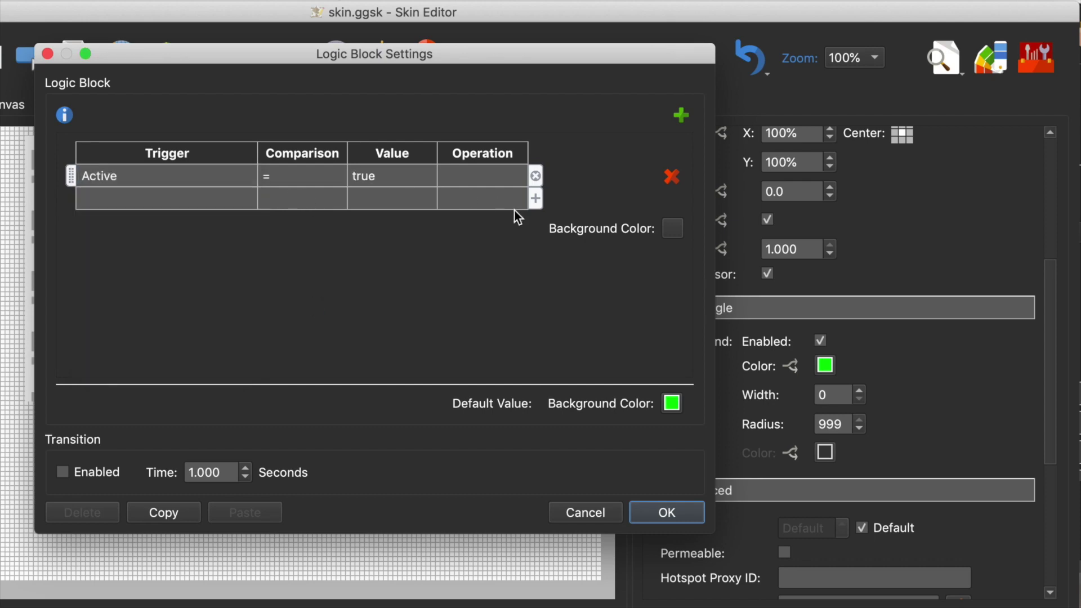
{"action": "left_click", "coordinate": [673, 229]}
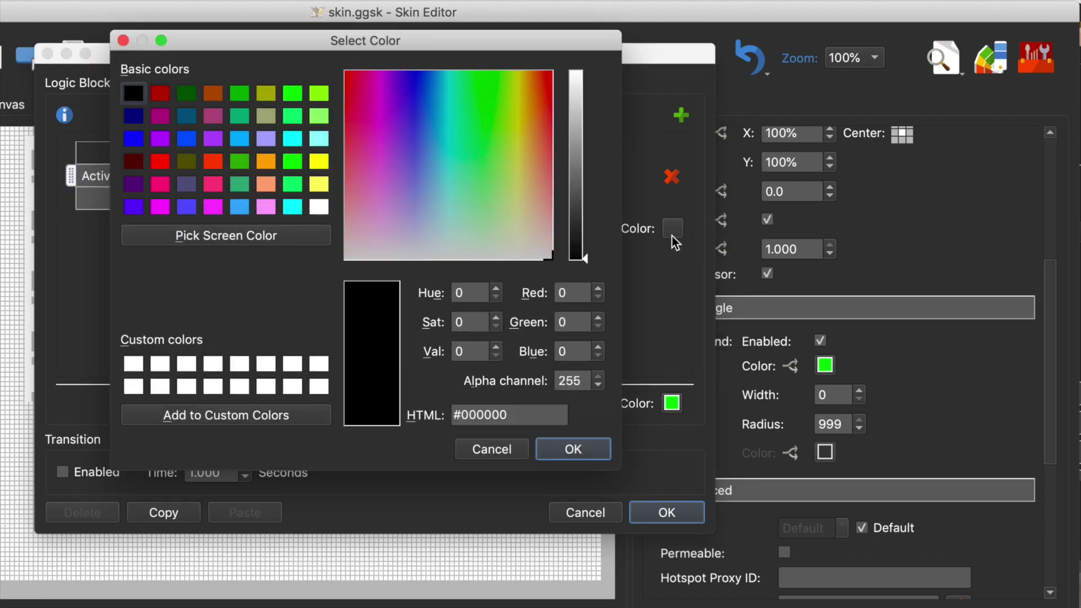
{"action": "left_click", "coordinate": [169, 162]}
{"action": "left_click", "coordinate": [570, 448]}
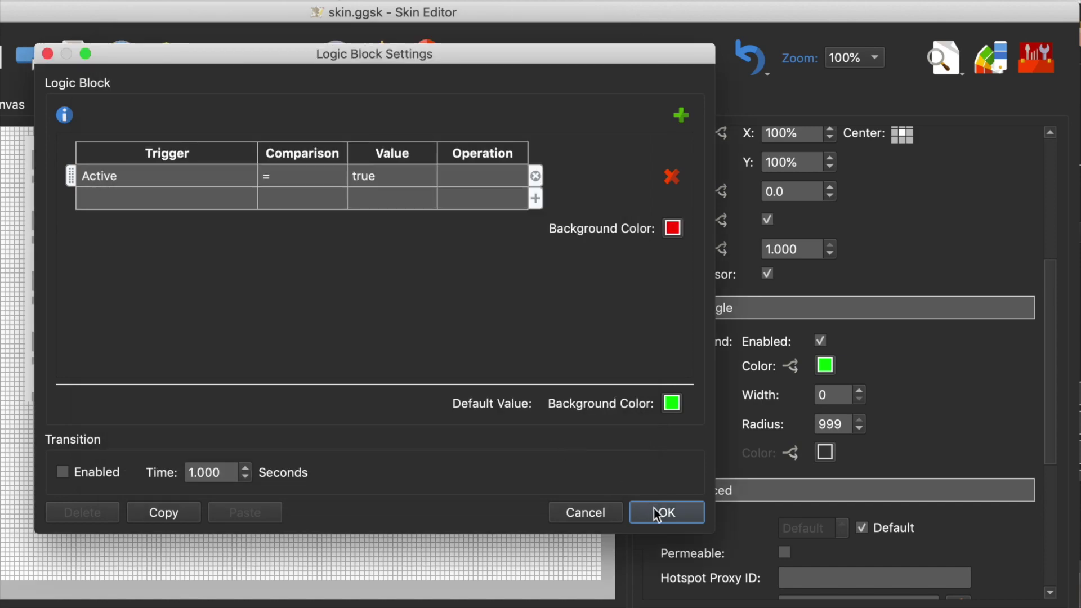
{"action": "left_click", "coordinate": [658, 513]}
{"action": "left_click", "coordinate": [493, 481]}
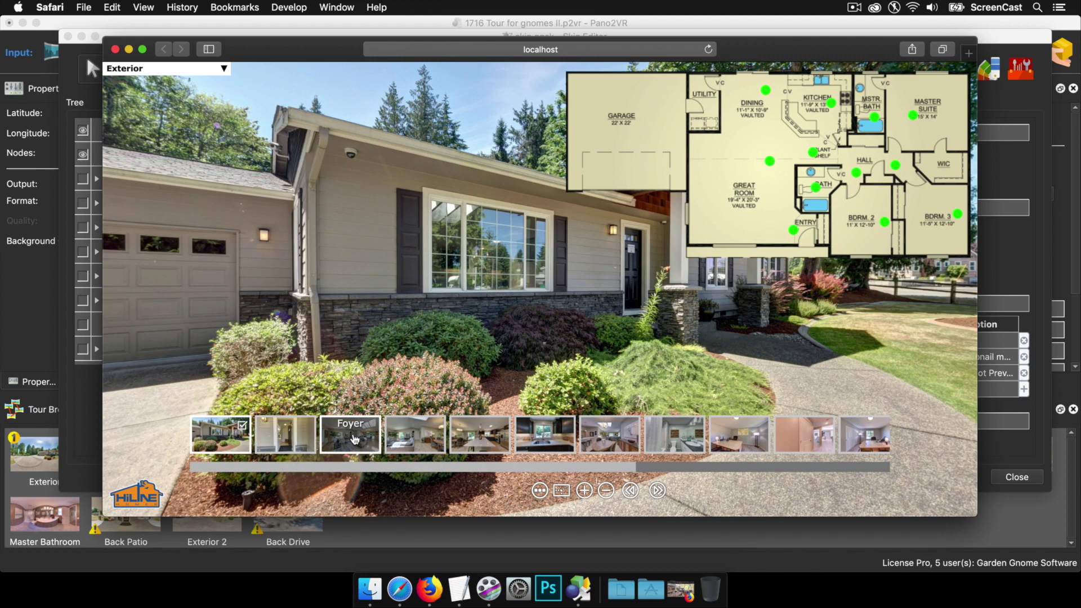
Test the pins' active color in the tour preview by visiting the Foyer, Great Room and Dining Room, and close the preview
{"action": "left_click", "coordinate": [354, 439]}
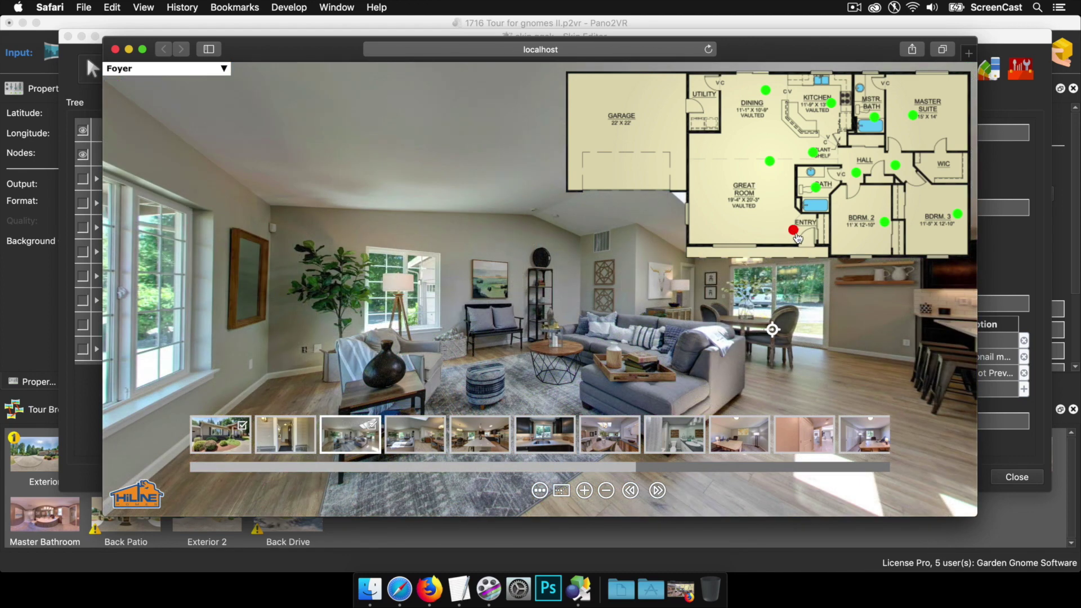
{"action": "left_click", "coordinate": [769, 161]}
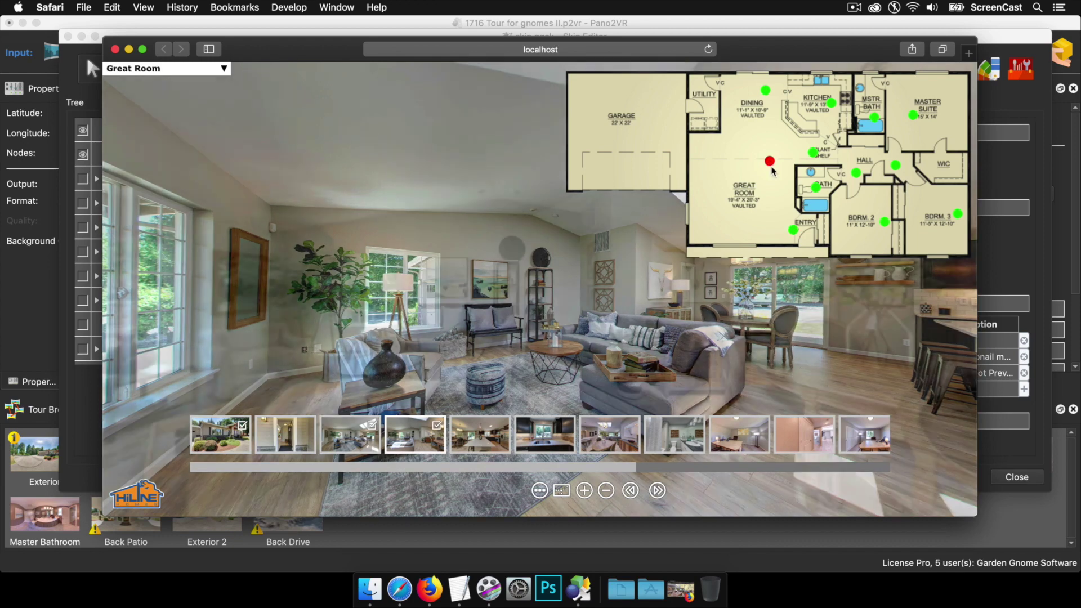
{"action": "left_click", "coordinate": [766, 91]}
{"action": "left_click", "coordinate": [769, 161]}
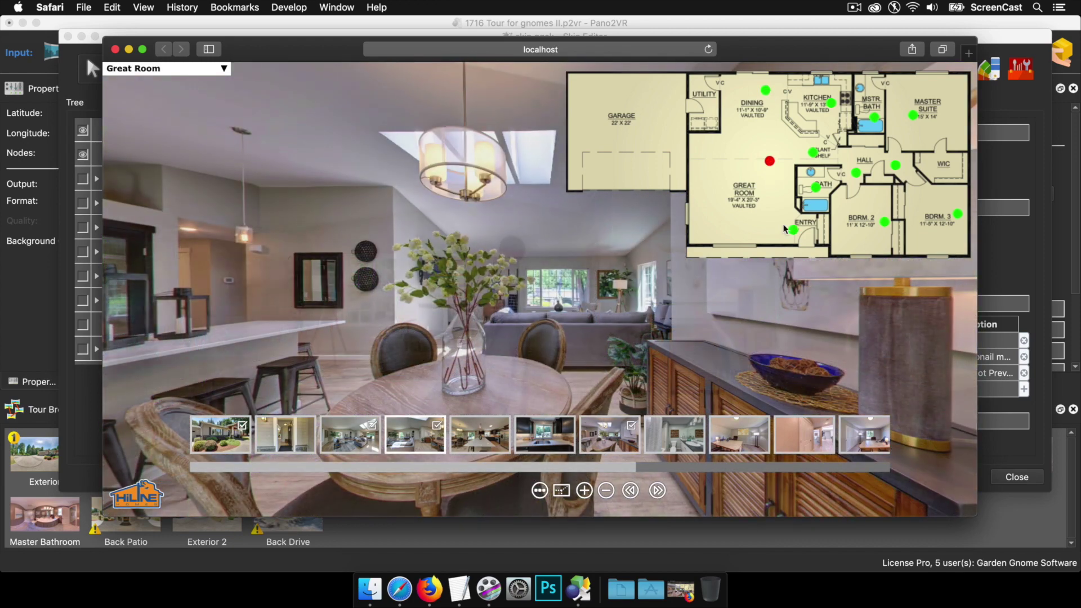
{"action": "left_click", "coordinate": [794, 232]}
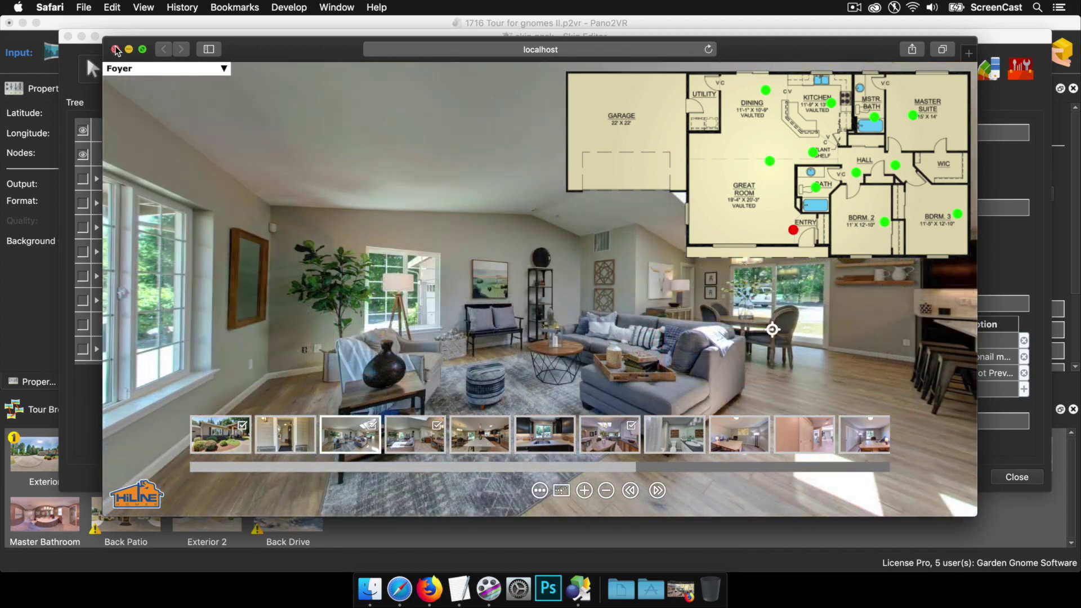
{"action": "key", "text": "cmd+w"}
Add a scaling logic block to mapPin that sets X and Y to 1.50 when Mouse Over is true
{"action": "left_click", "coordinate": [376, 362]}
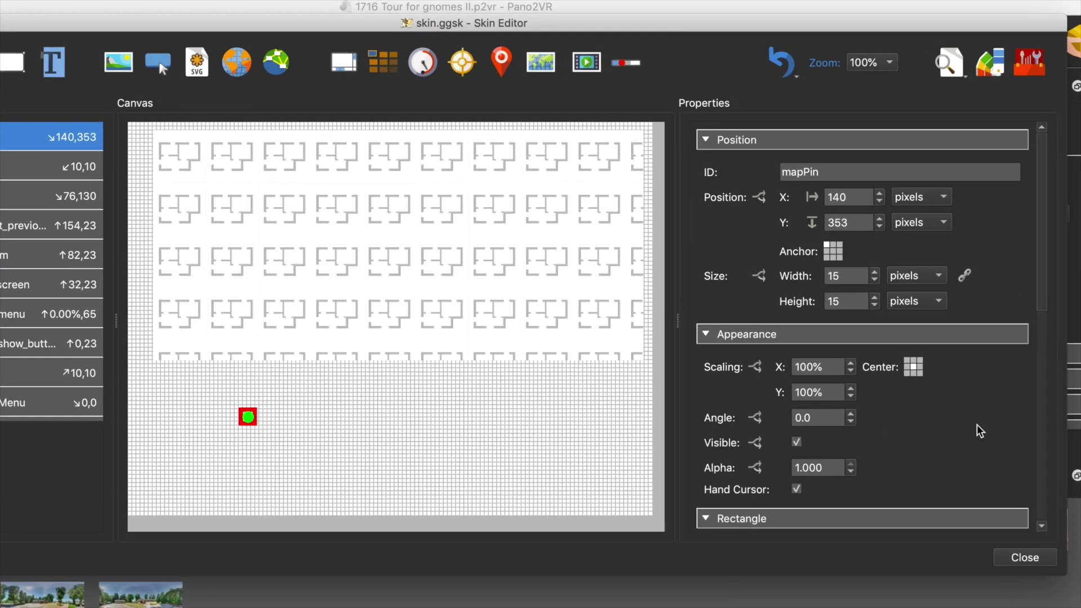
{"action": "scroll", "coordinate": [981, 375], "scroll_direction": "down", "scroll_amount": 3}
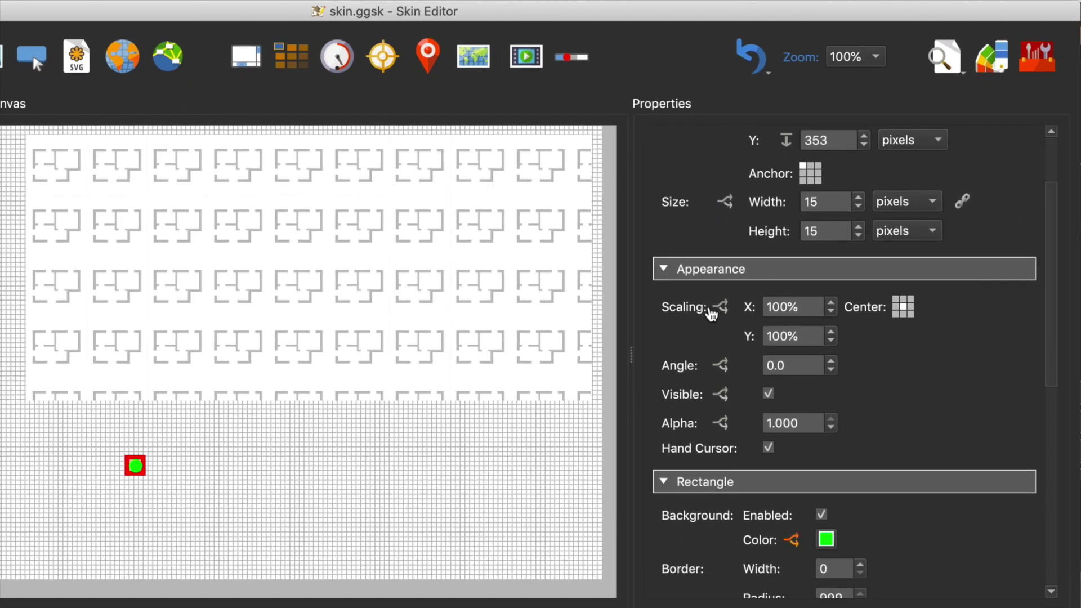
{"action": "left_click", "coordinate": [721, 309]}
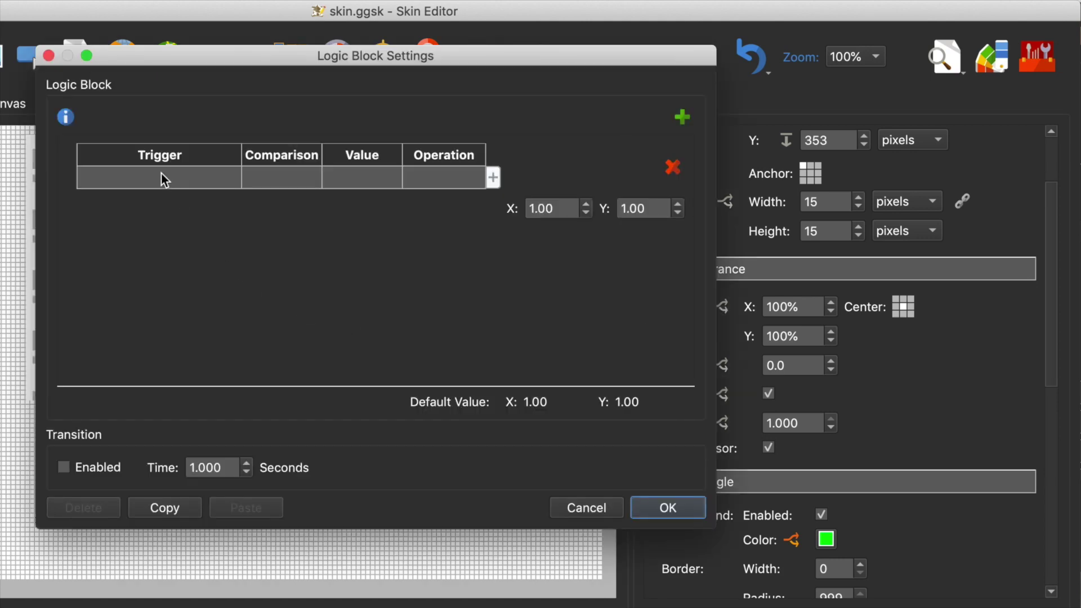
{"action": "left_click", "coordinate": [163, 179]}
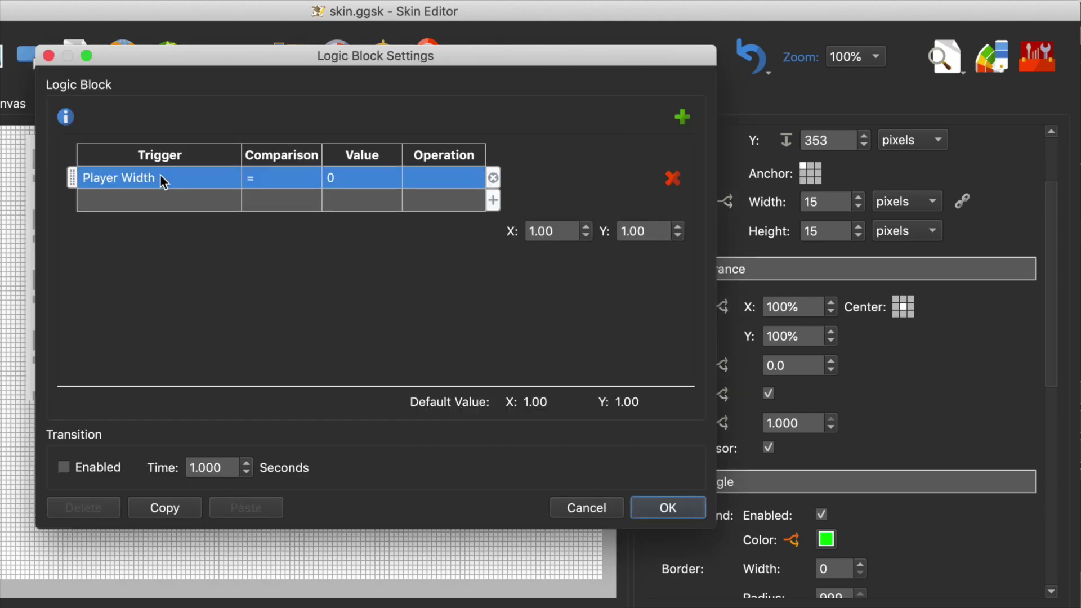
{"action": "left_click", "coordinate": [161, 178]}
{"action": "mouse_move", "coordinate": [163, 202]}
{"action": "left_click", "coordinate": [264, 201]}
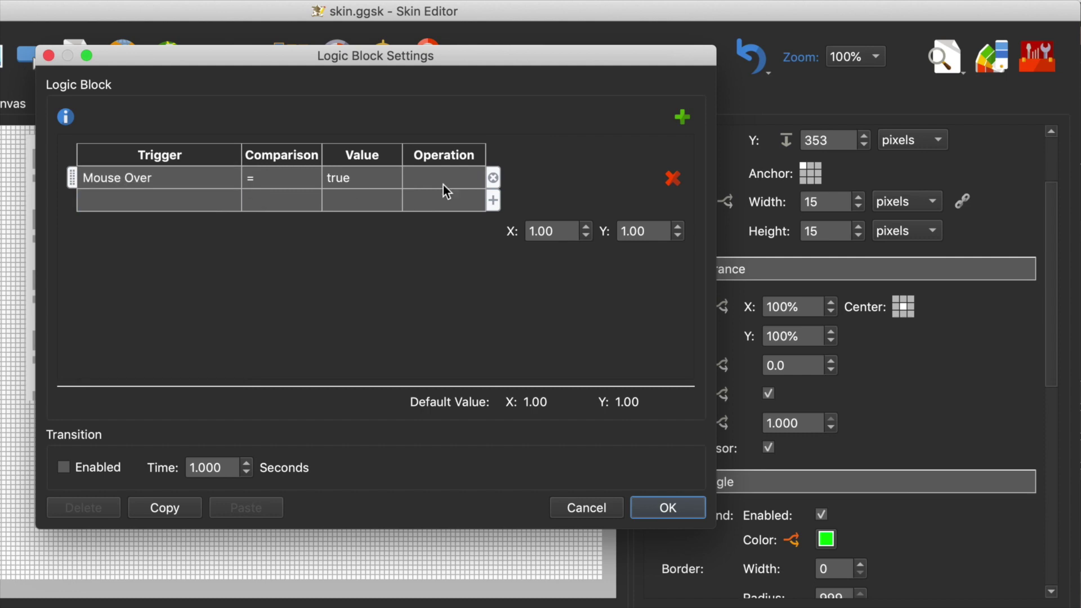
{"action": "left_click_drag", "start_coordinate": [552, 231], "coordinate": [522, 231]}
{"action": "left_click_drag", "start_coordinate": [647, 231], "coordinate": [607, 235]}
{"action": "type", "text": "1"}
{"action": "left_click", "coordinate": [511, 332]}
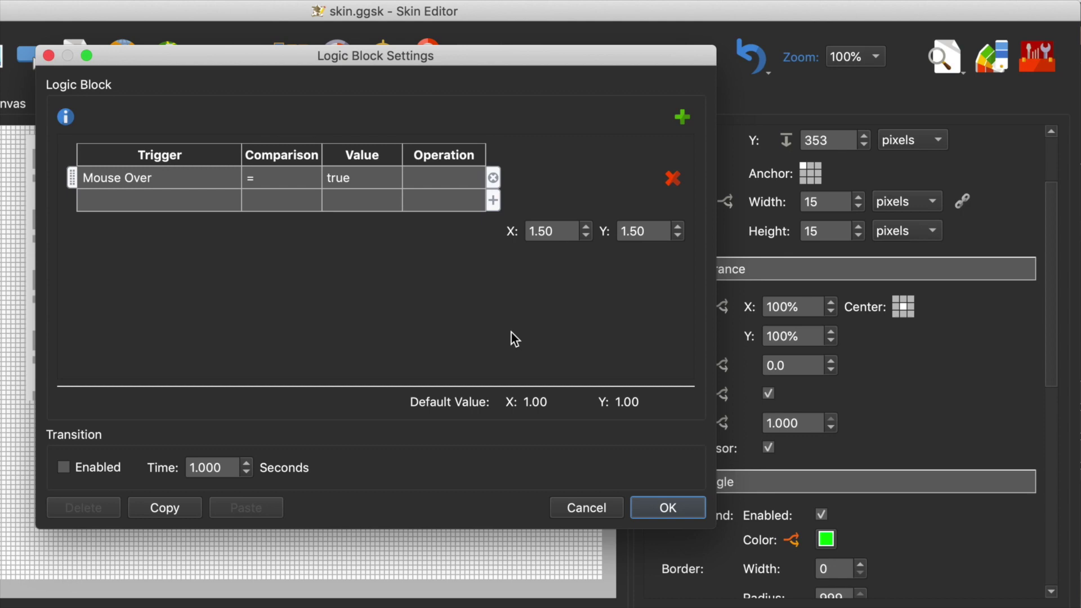
Enable the scaling transition with a time of 0.5 seconds and apply the logic block
{"action": "left_click", "coordinate": [63, 468]}
{"action": "left_click_drag", "start_coordinate": [225, 468], "coordinate": [176, 477]}
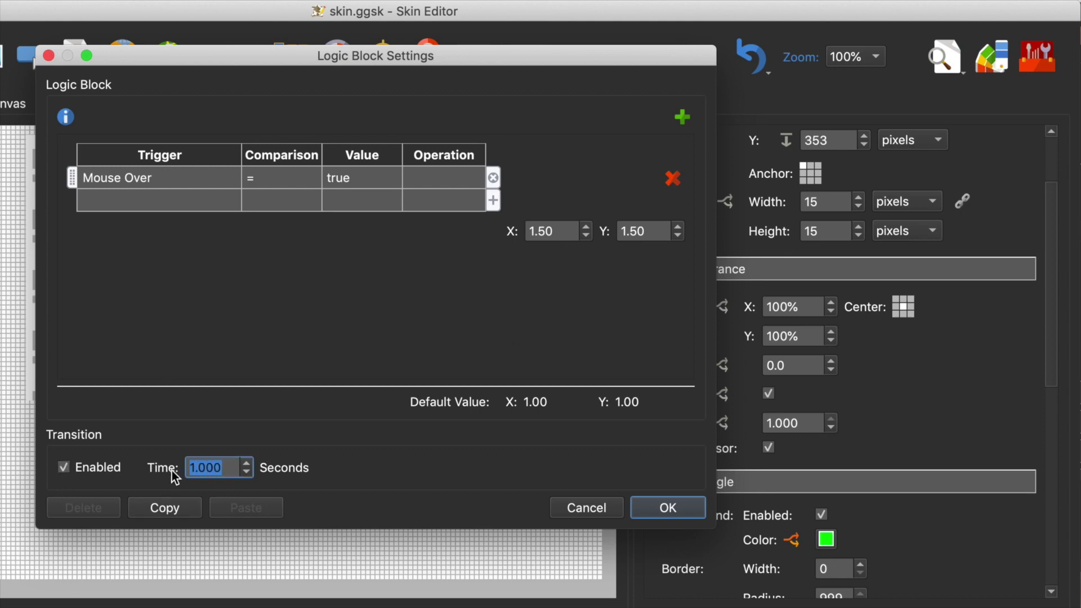
{"action": "type", "text": "0.5"}
{"action": "left_click", "coordinate": [659, 510]}
{"action": "left_click", "coordinate": [521, 420]}
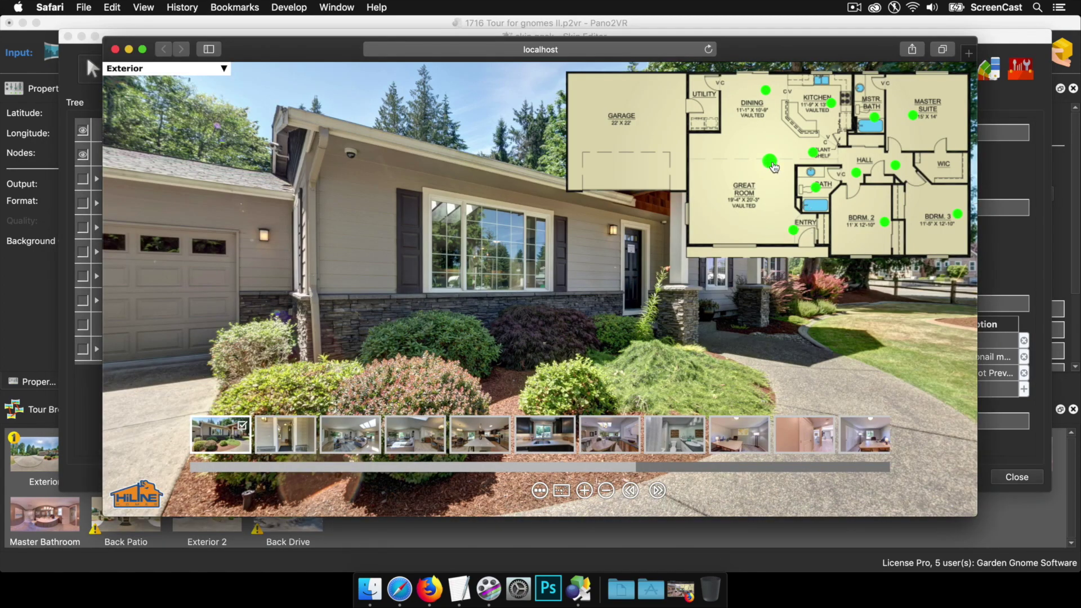
Test the pins' enlargement and active color in the preview using the Great Room, Foyer and Dining Room pins, and close it
{"action": "left_click", "coordinate": [770, 162]}
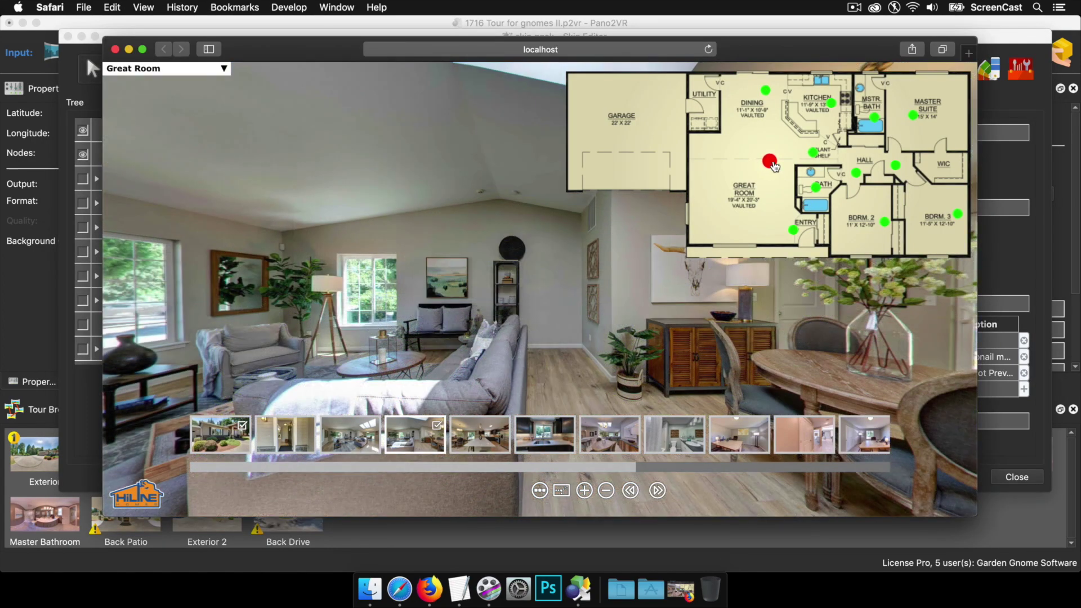
{"action": "left_click", "coordinate": [794, 232]}
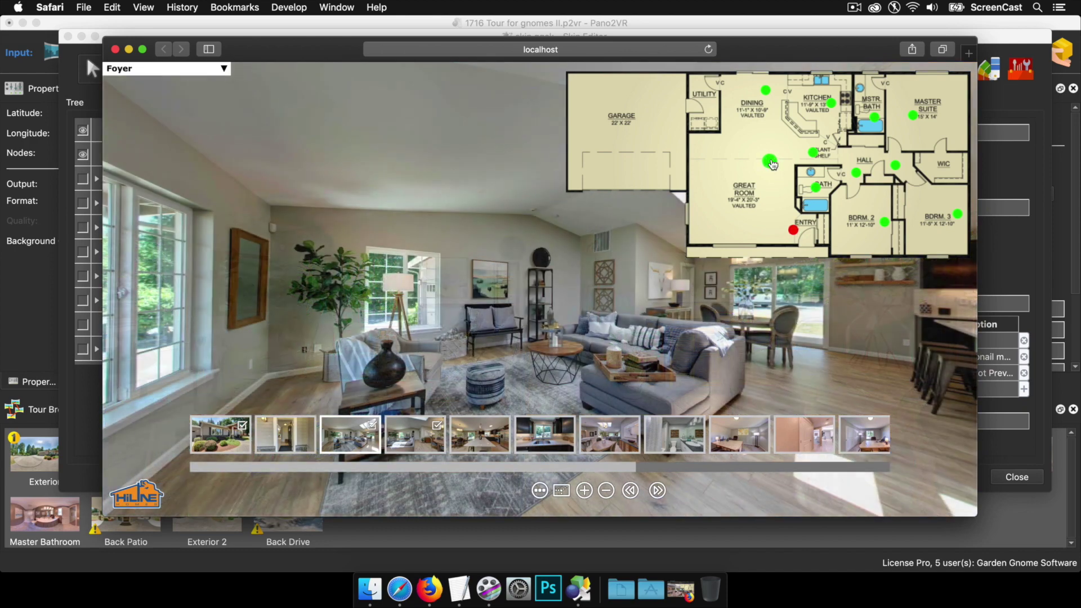
{"action": "left_click", "coordinate": [765, 92]}
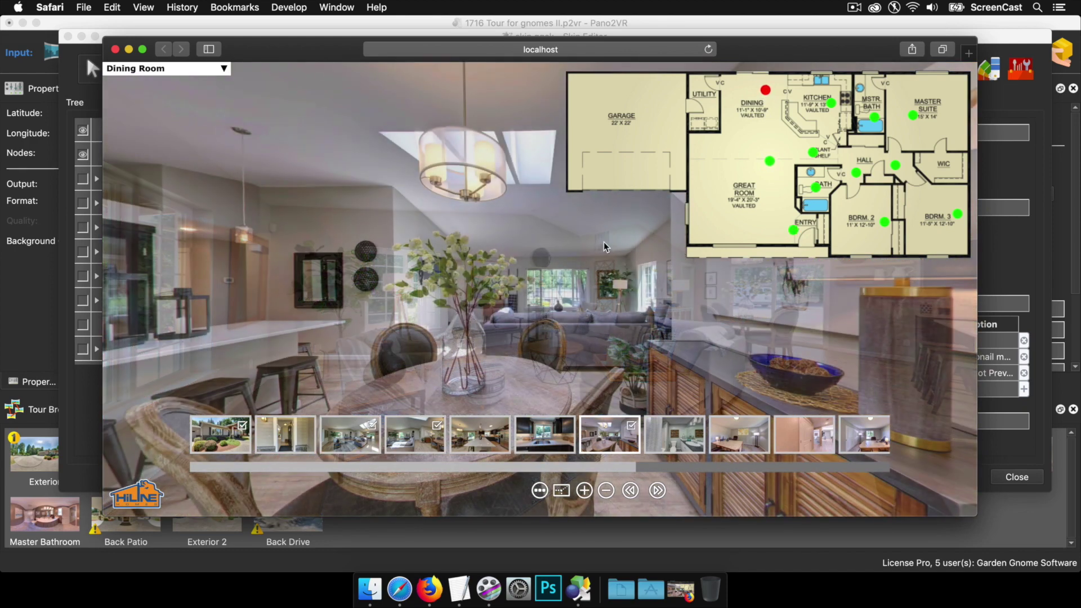
{"action": "left_click", "coordinate": [794, 230]}
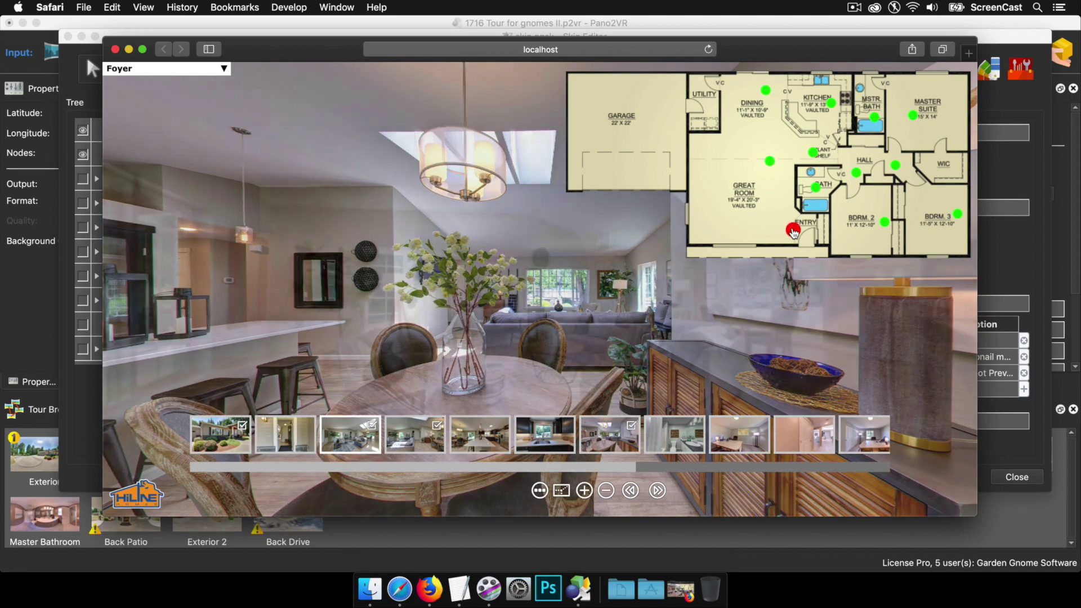
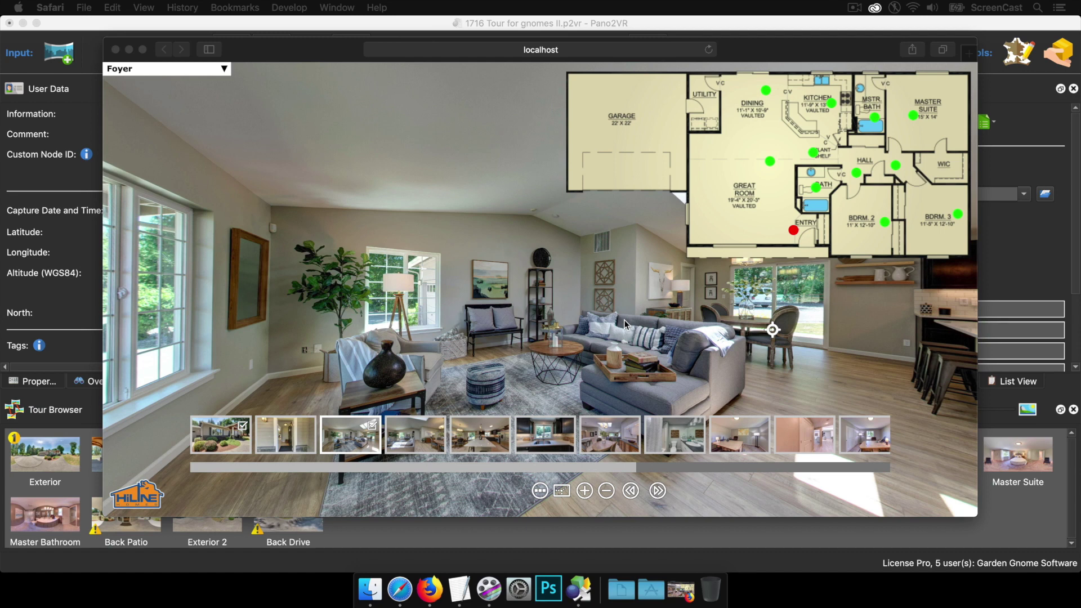
{"action": "left_click", "coordinate": [115, 50]}
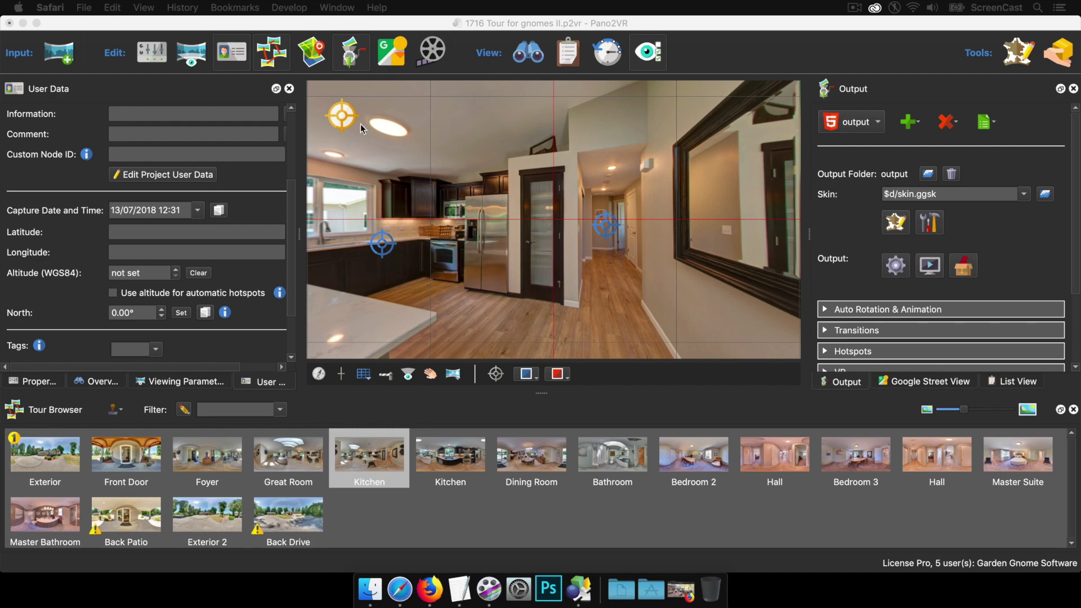
Open the Tour Map and dock it above the User Data
{"action": "left_click", "coordinate": [318, 55]}
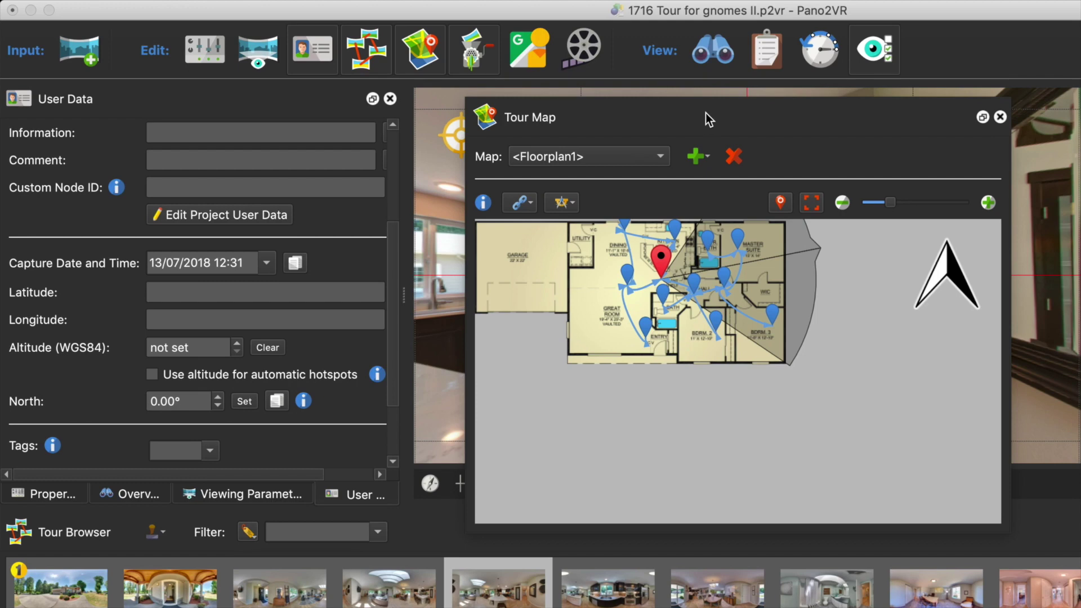
{"action": "left_click_drag", "start_coordinate": [705, 113], "coordinate": [198, 103]}
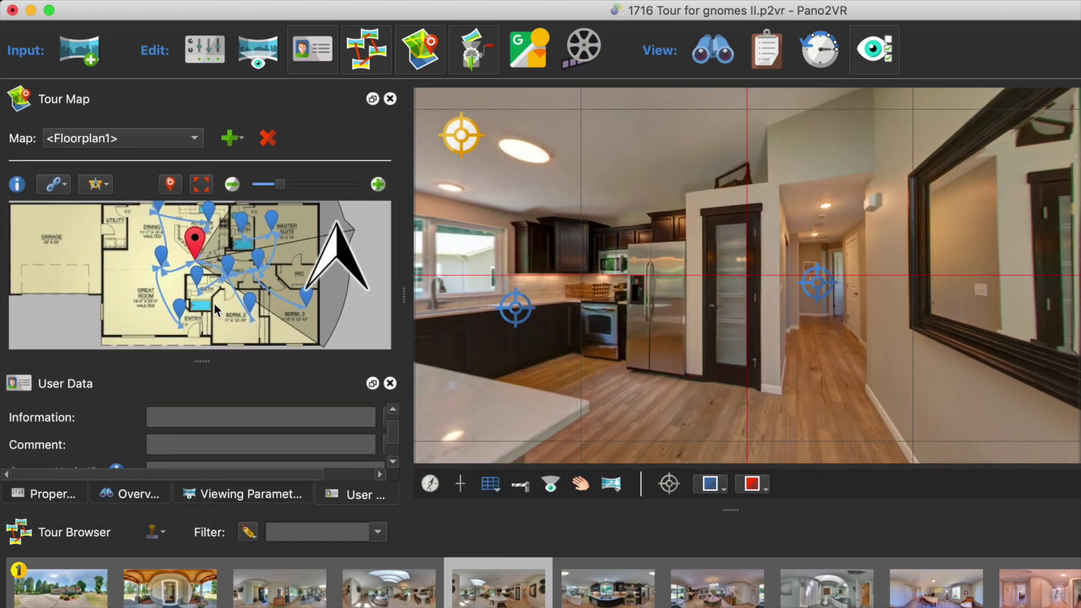
Select the Foyer on the floor plan and adjust its panorama's north so the radar matches the plan
{"action": "left_click", "coordinate": [177, 303]}
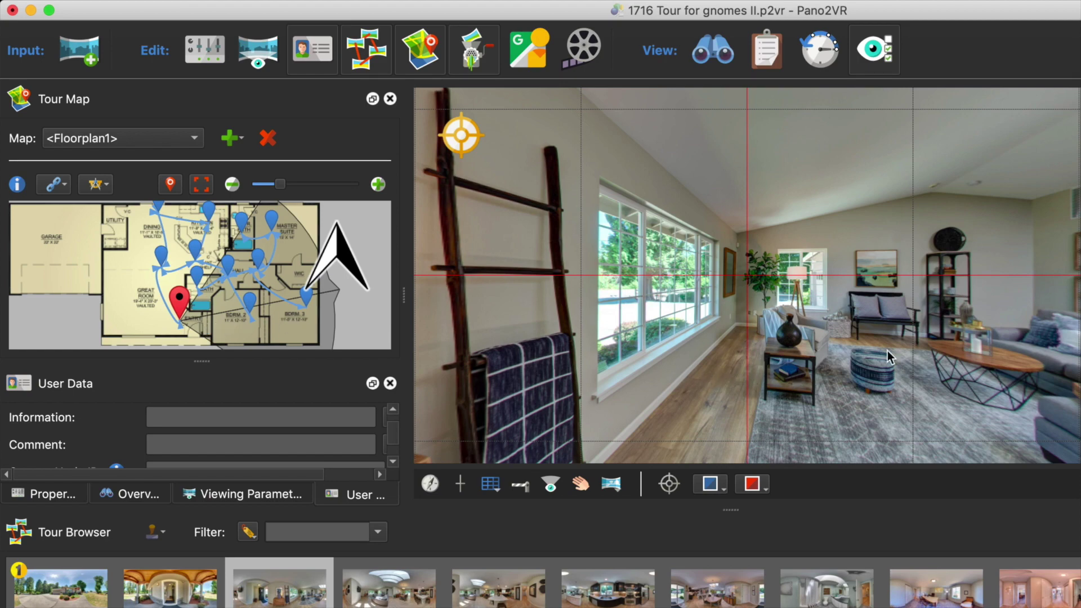
{"action": "left_click_drag", "start_coordinate": [920, 356], "coordinate": [873, 329]}
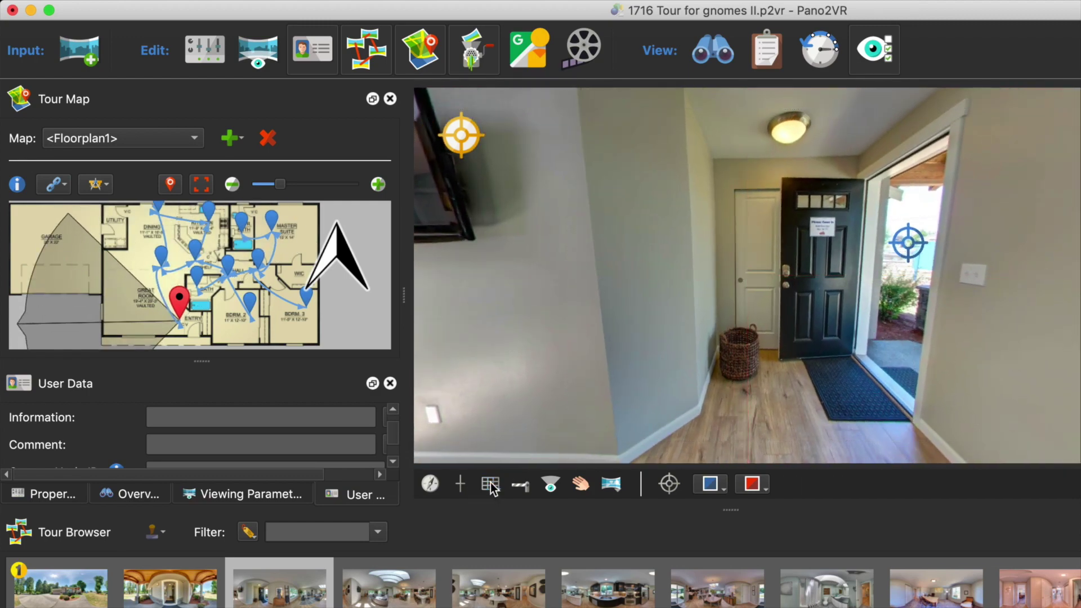
{"action": "left_click_drag", "start_coordinate": [803, 322], "coordinate": [792, 292]}
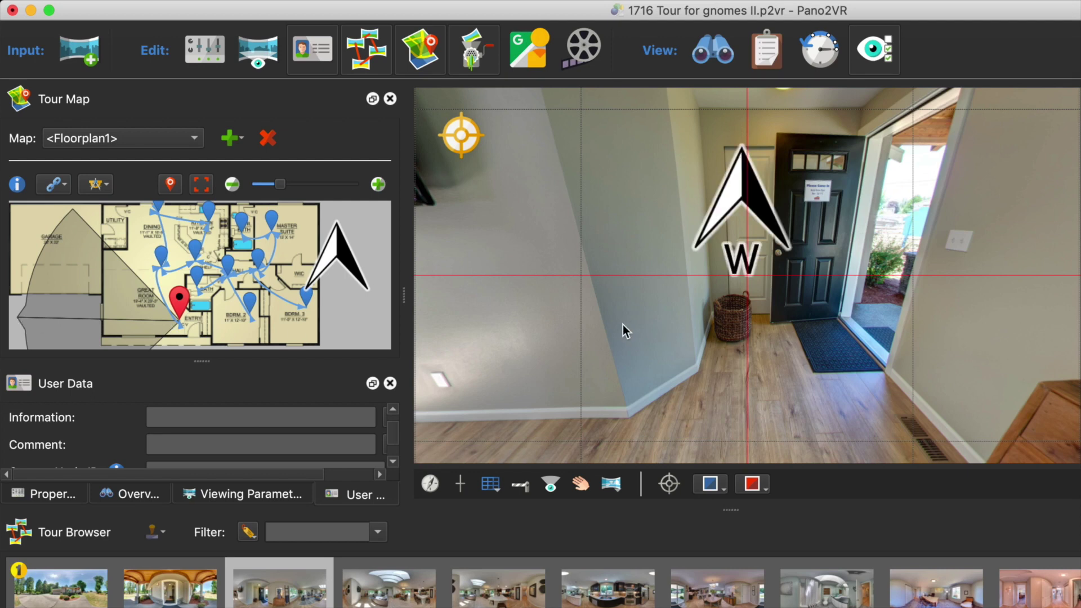
{"action": "left_click_drag", "start_coordinate": [623, 324], "coordinate": [744, 330]}
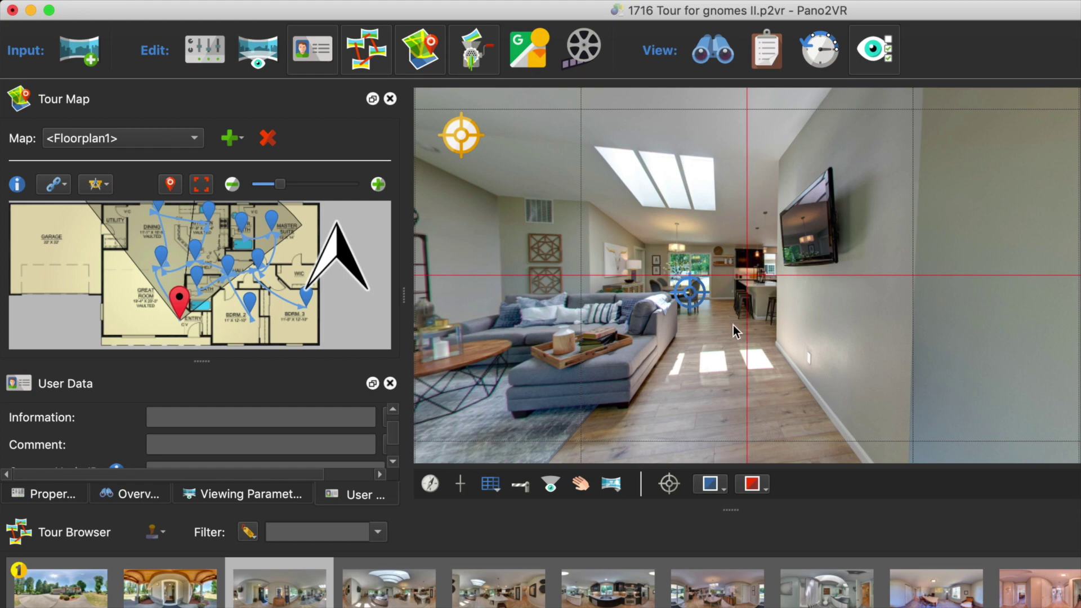
Align the north of the Great Room and Dining Room panoramas with the floor plan, following the hotspots between them
{"action": "left_click", "coordinate": [687, 299], "text": "alt"}
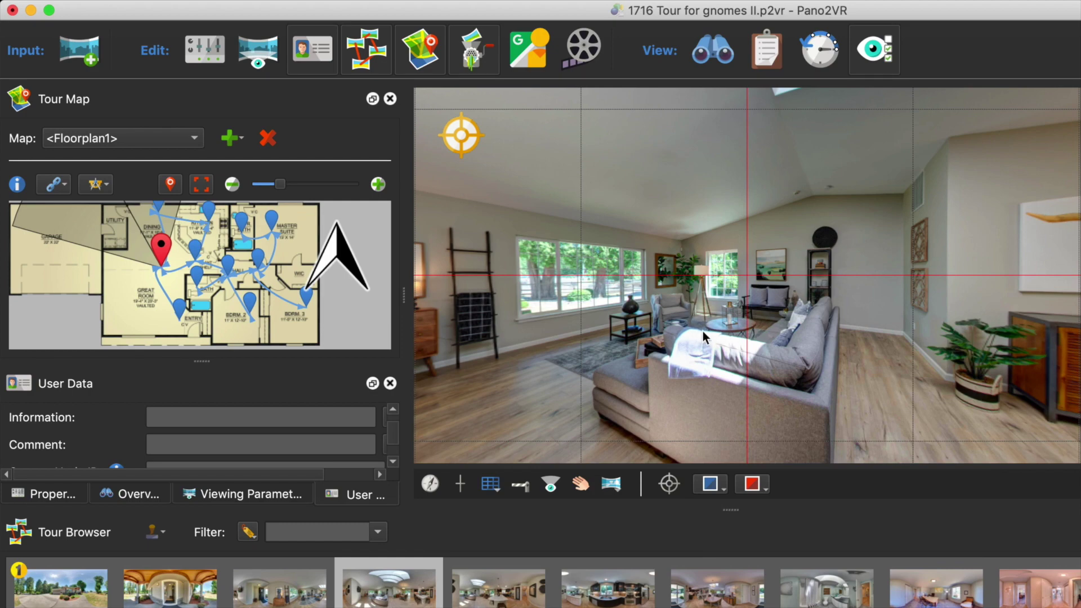
{"action": "left_click_drag", "start_coordinate": [632, 326], "coordinate": [801, 361]}
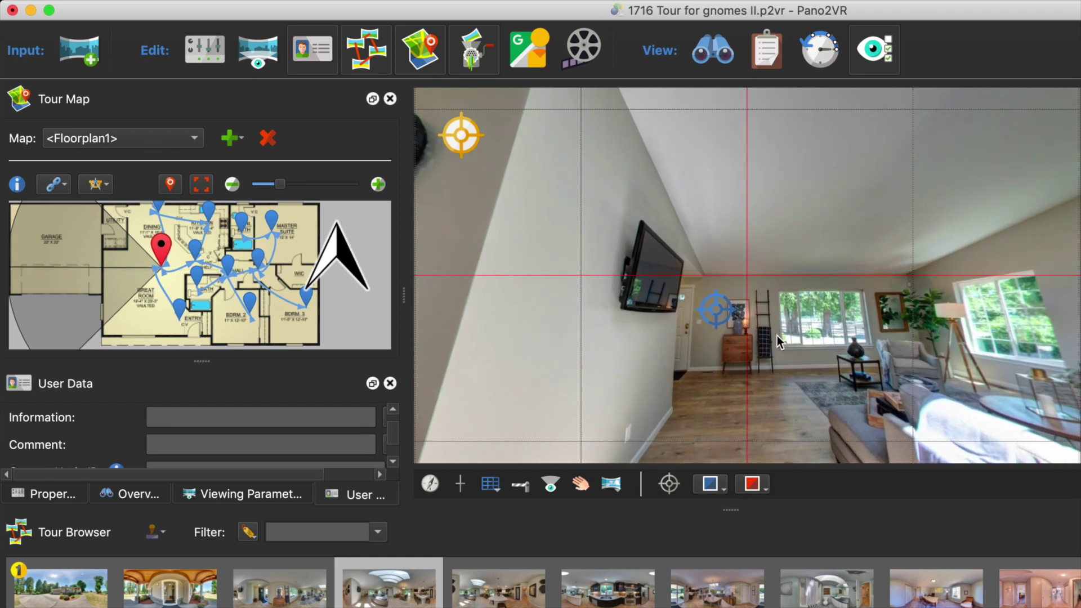
{"action": "left_click_drag", "start_coordinate": [778, 336], "coordinate": [798, 325]}
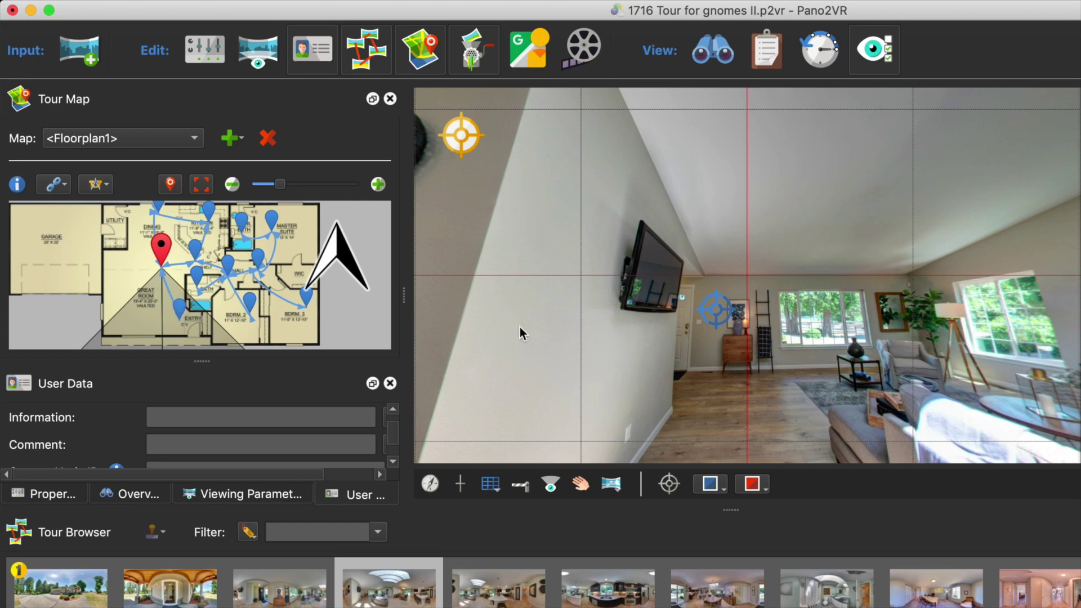
{"action": "left_click_drag", "start_coordinate": [806, 355], "coordinate": [837, 354]}
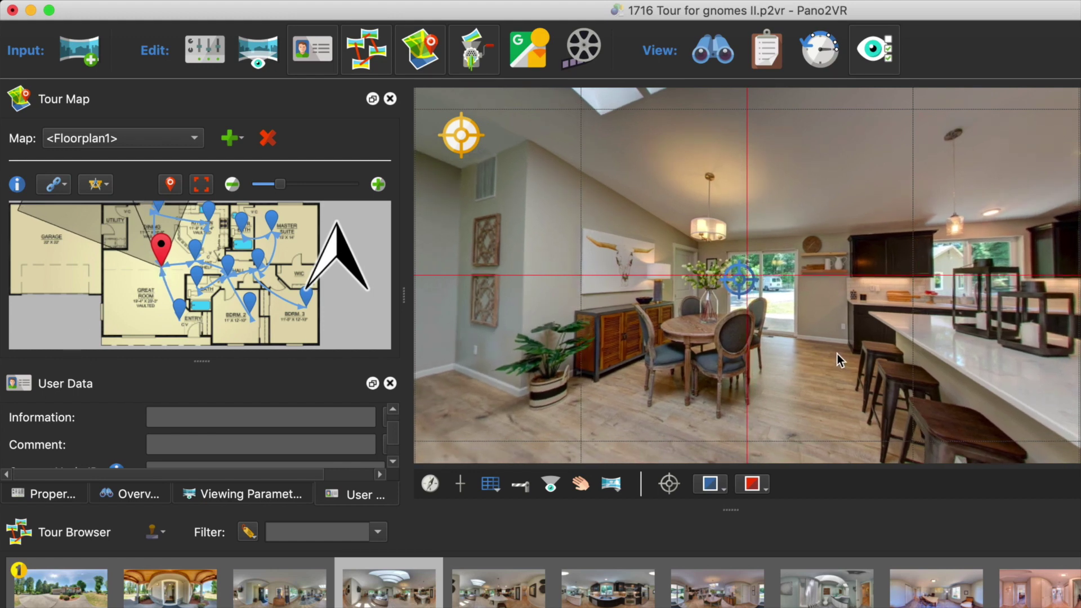
{"action": "left_click", "coordinate": [739, 287], "text": "alt"}
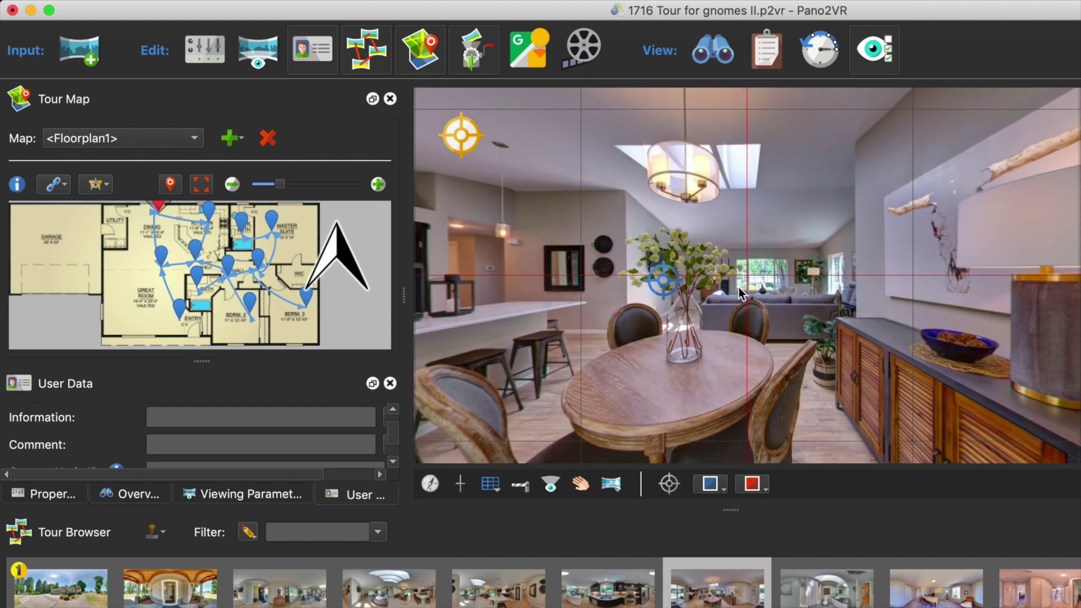
{"action": "left_click_drag", "start_coordinate": [696, 336], "coordinate": [708, 367]}
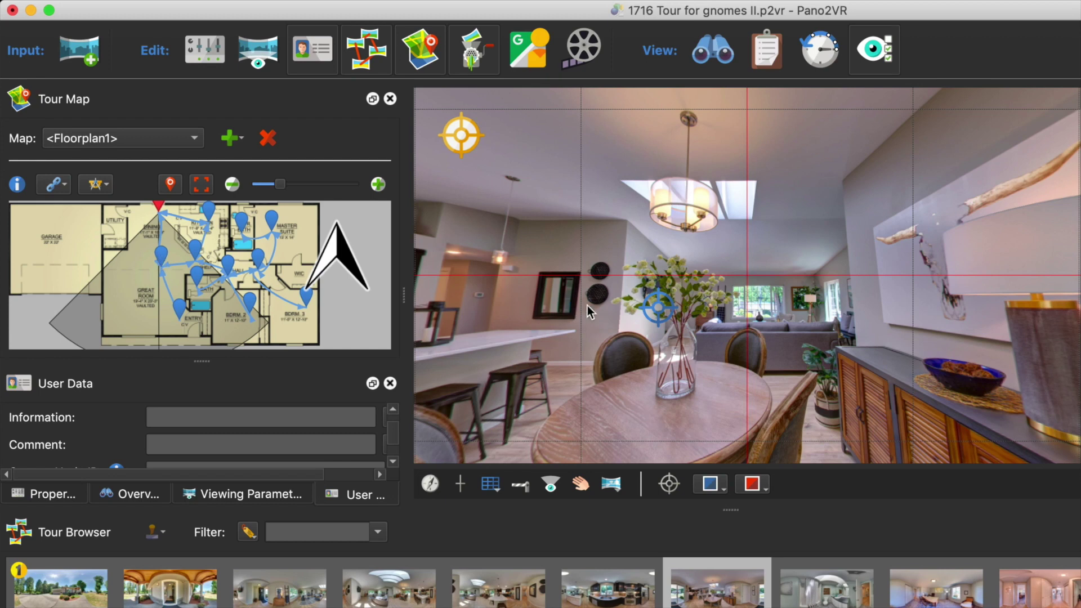
Shift the Great Room pin slightly across the floor plan and select the Dining Room pin
{"action": "left_click", "coordinate": [166, 255]}
{"action": "left_click", "coordinate": [162, 256]}
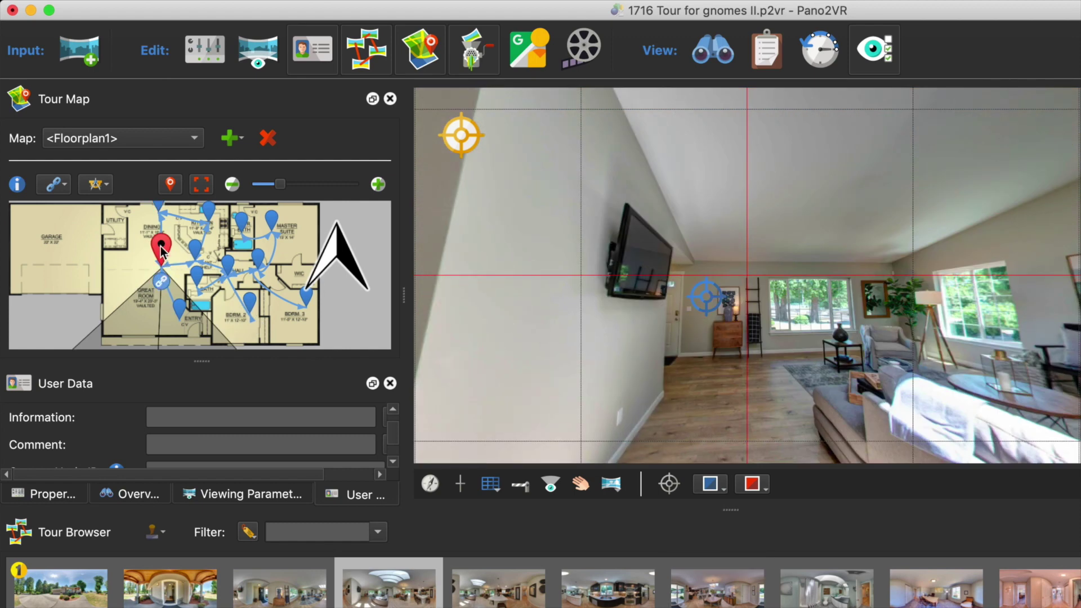
{"action": "left_click_drag", "start_coordinate": [161, 247], "coordinate": [166, 248]}
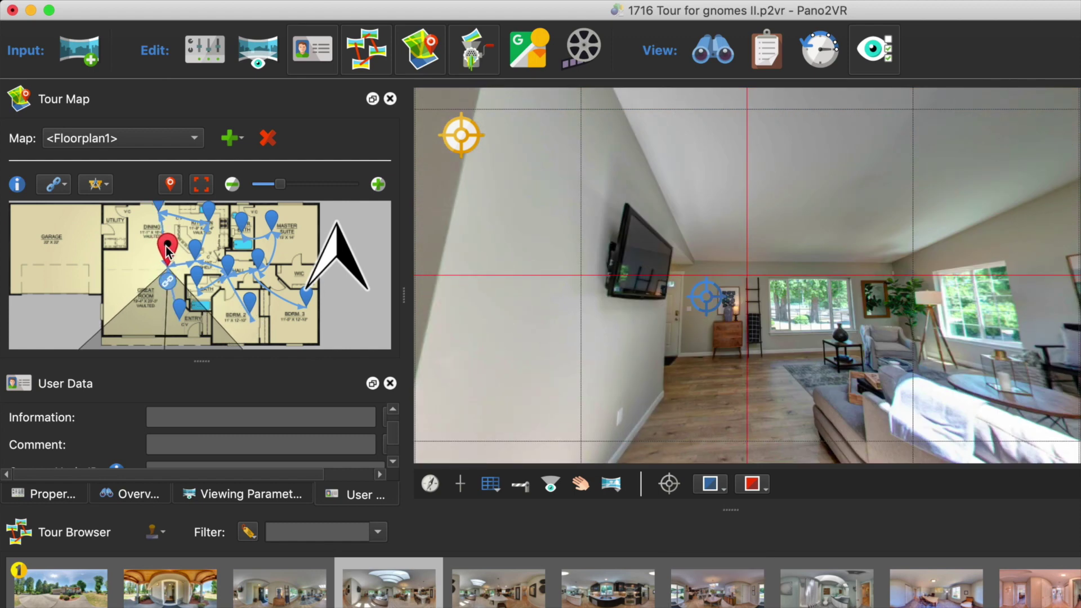
{"action": "left_click", "coordinate": [160, 206]}
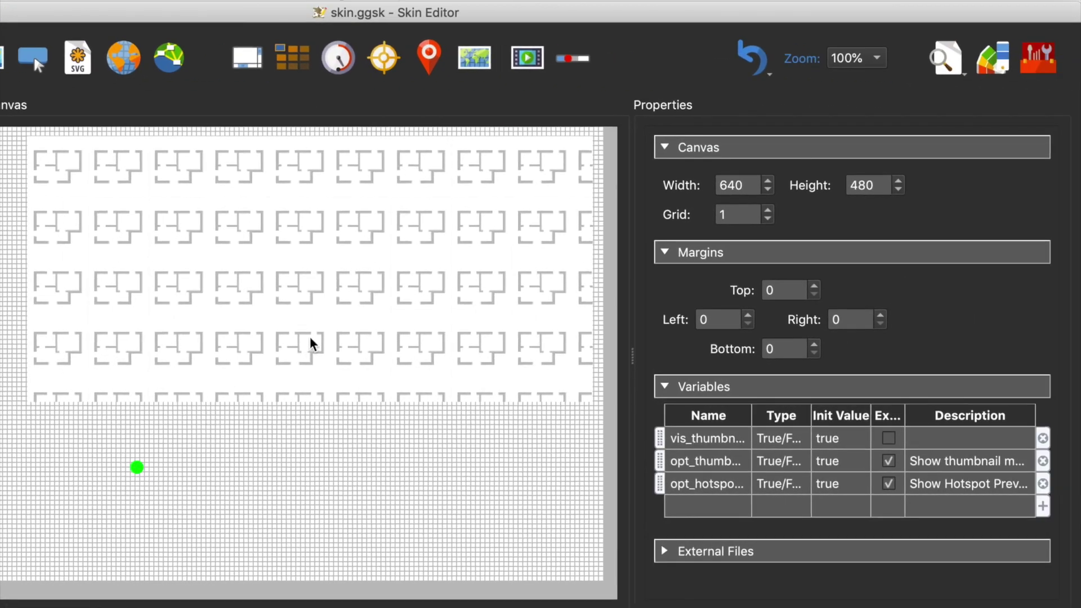
Enable the radar for the skin's Map element
{"action": "left_click", "coordinate": [311, 343]}
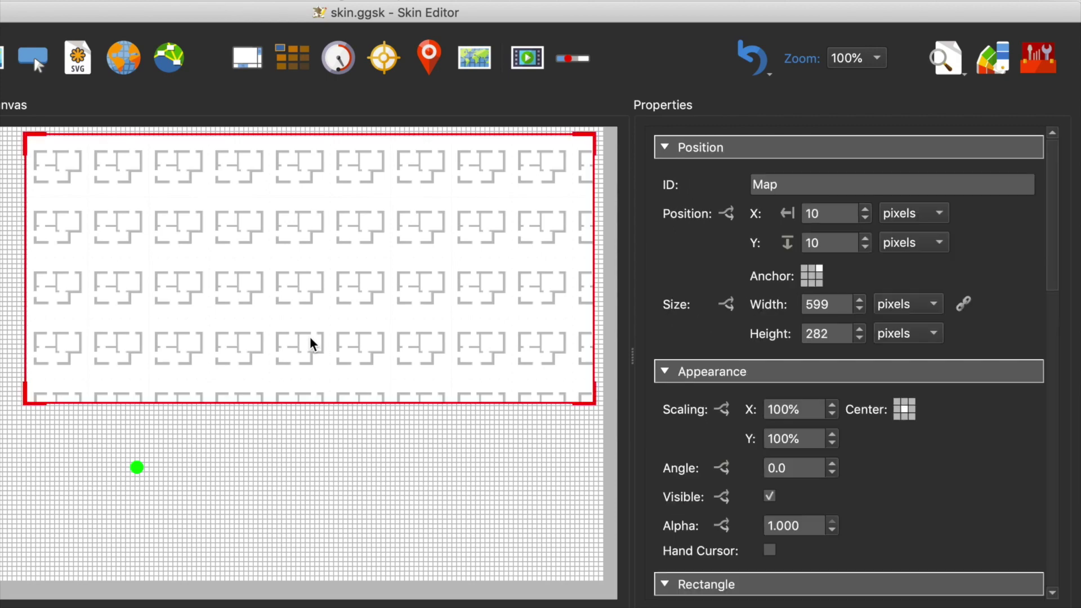
{"action": "scroll", "coordinate": [951, 495], "scroll_direction": "down", "scroll_amount": 5}
{"action": "scroll", "coordinate": [952, 496], "scroll_direction": "down", "scroll_amount": 5}
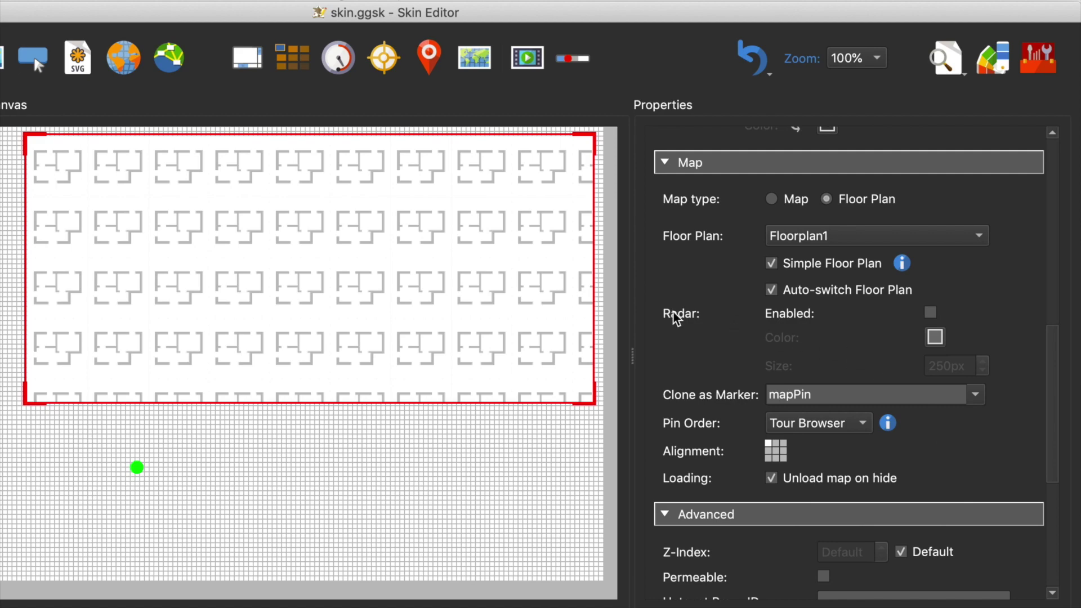
{"action": "left_click", "coordinate": [930, 312]}
{"action": "left_click", "coordinate": [456, 503]}
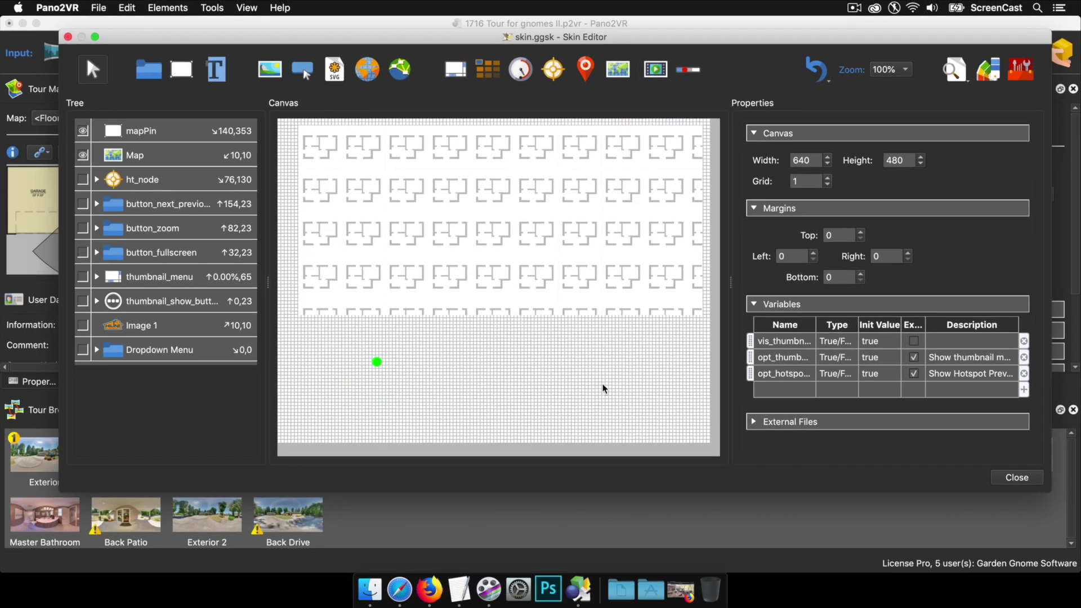
Regenerate the output, overwriting pano.xml, test the radar by looking around the Foyer and Great Room, and close the preview
{"action": "key", "text": "super+g"}
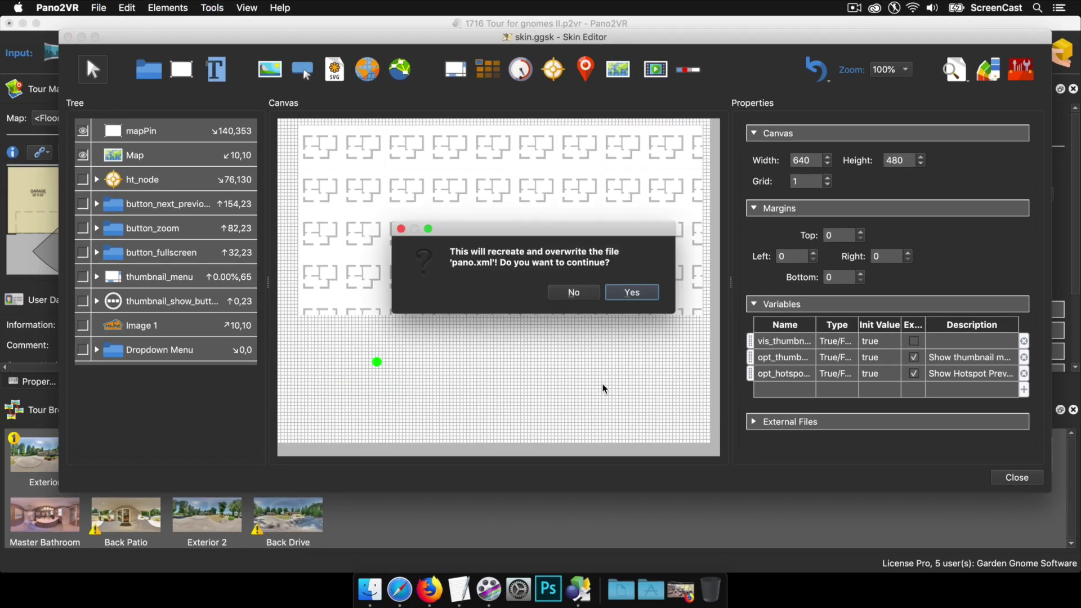
{"action": "key", "text": "Return"}
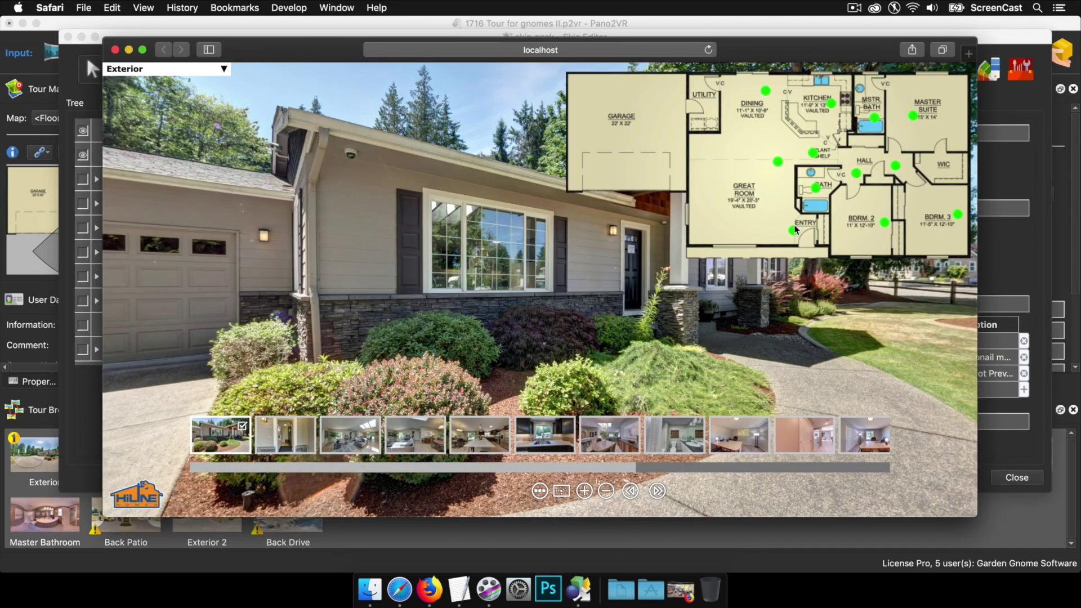
{"action": "left_click", "coordinate": [794, 230]}
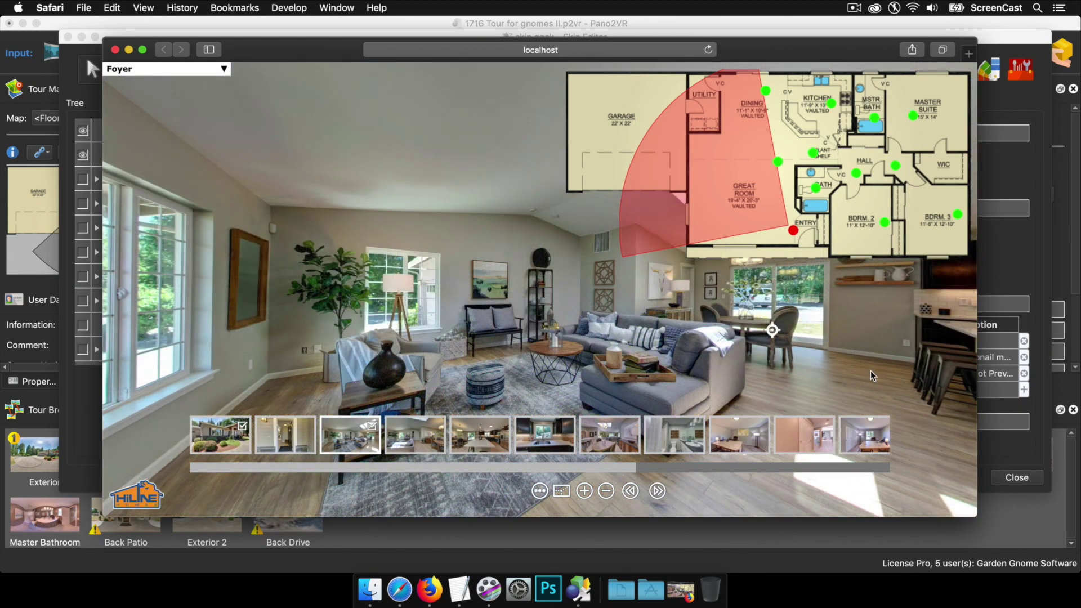
{"action": "left_click_drag", "start_coordinate": [873, 375], "coordinate": [660, 356]}
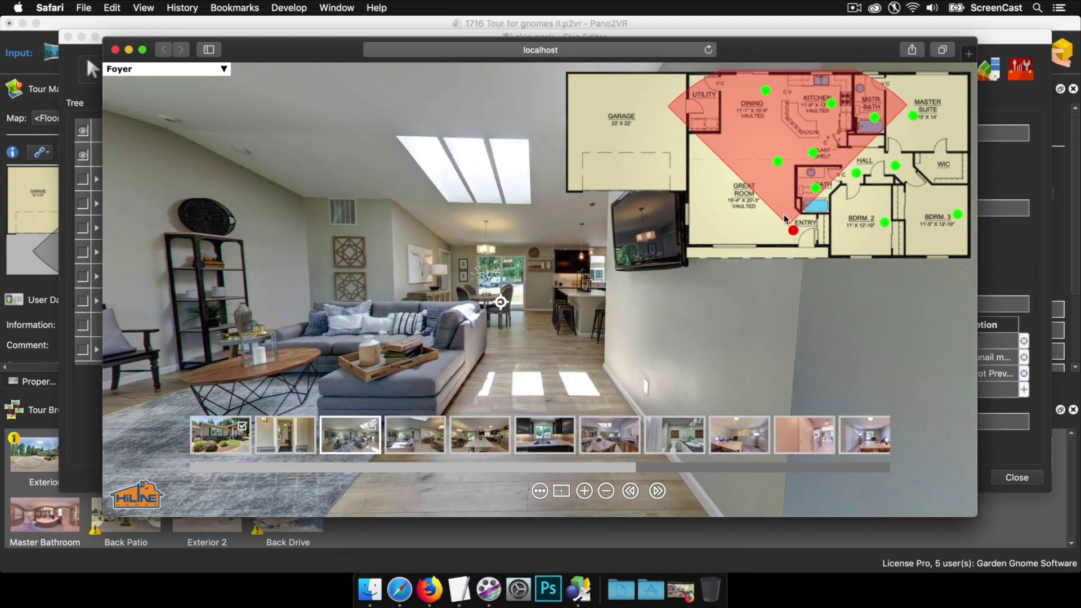
{"action": "left_click", "coordinate": [500, 302]}
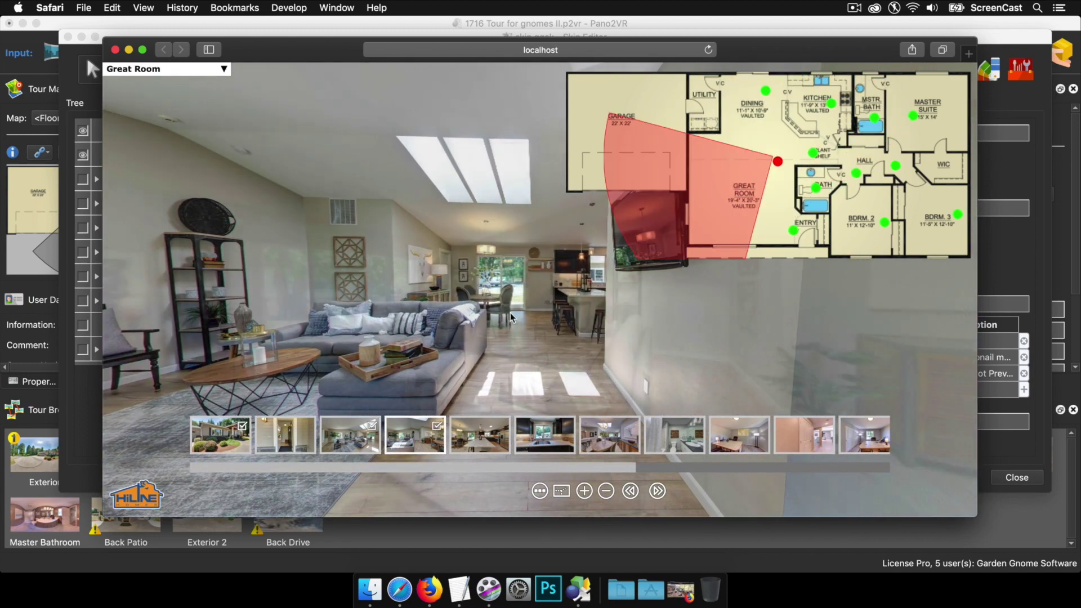
{"action": "left_click_drag", "start_coordinate": [774, 353], "coordinate": [665, 345]}
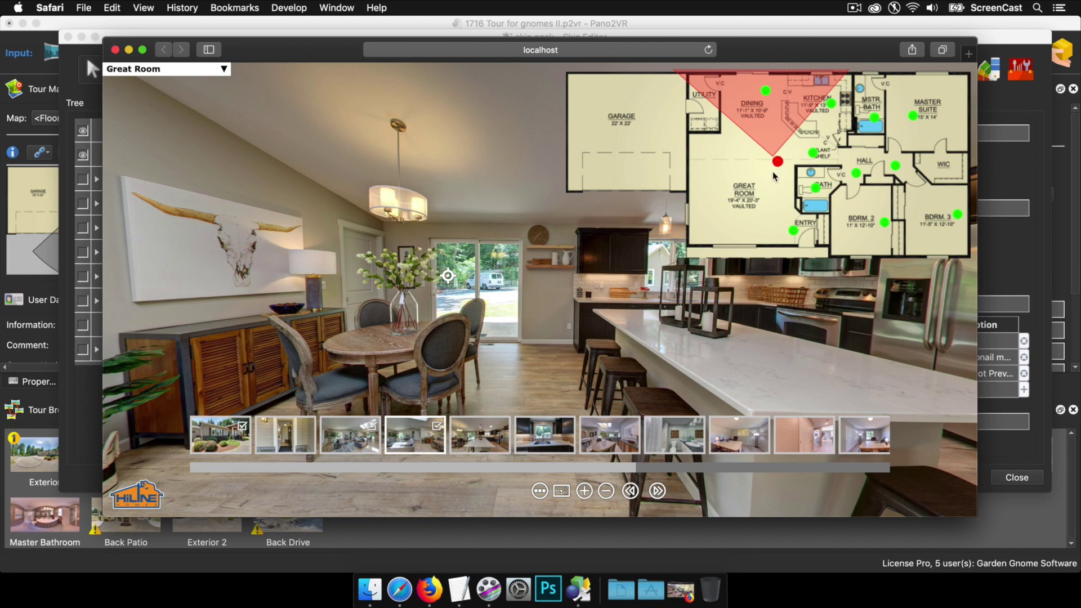
{"action": "key", "text": "super+w"}
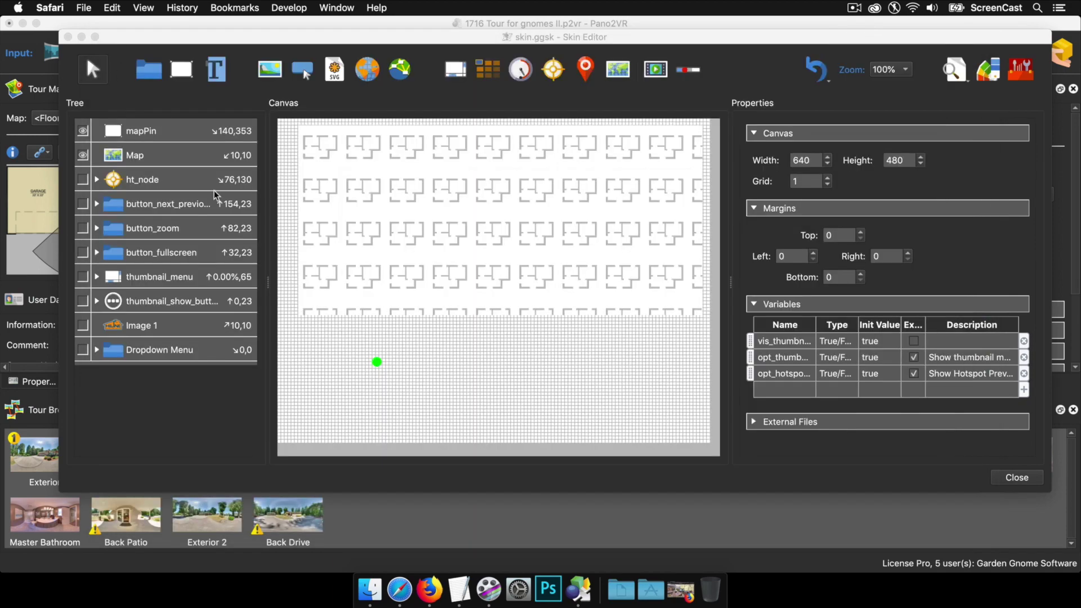
Set the mapPin element's anchor to its center
{"action": "left_click", "coordinate": [377, 366]}
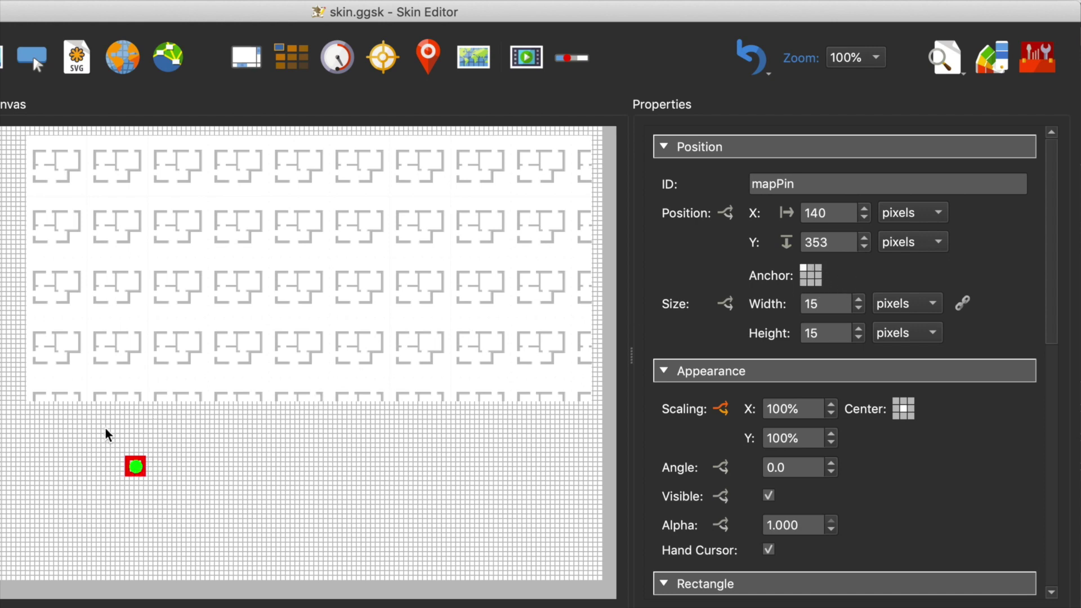
{"action": "left_click", "coordinate": [811, 283]}
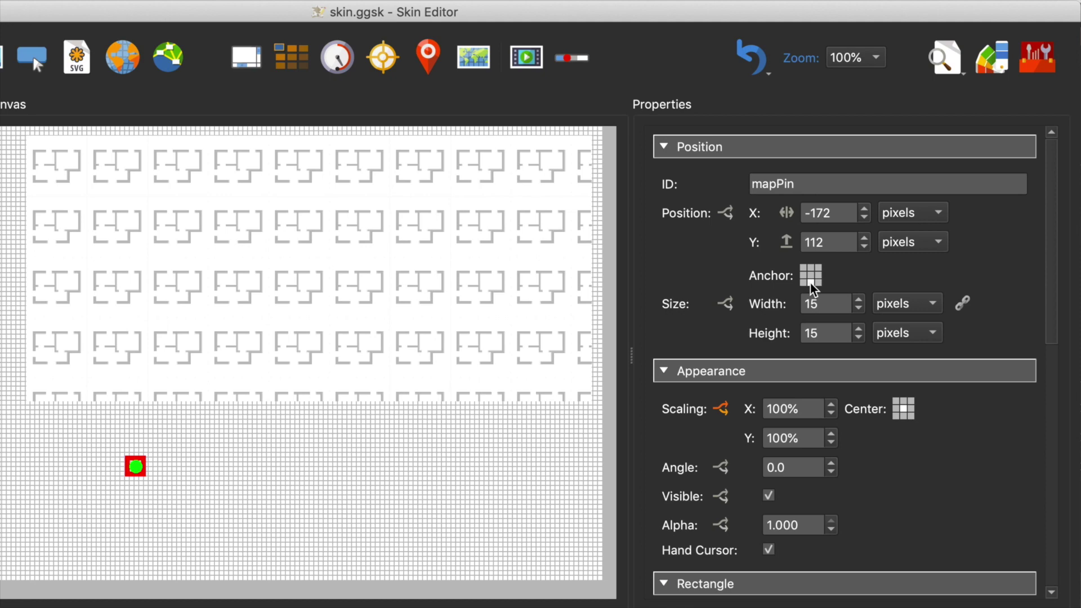
{"action": "left_click", "coordinate": [811, 277]}
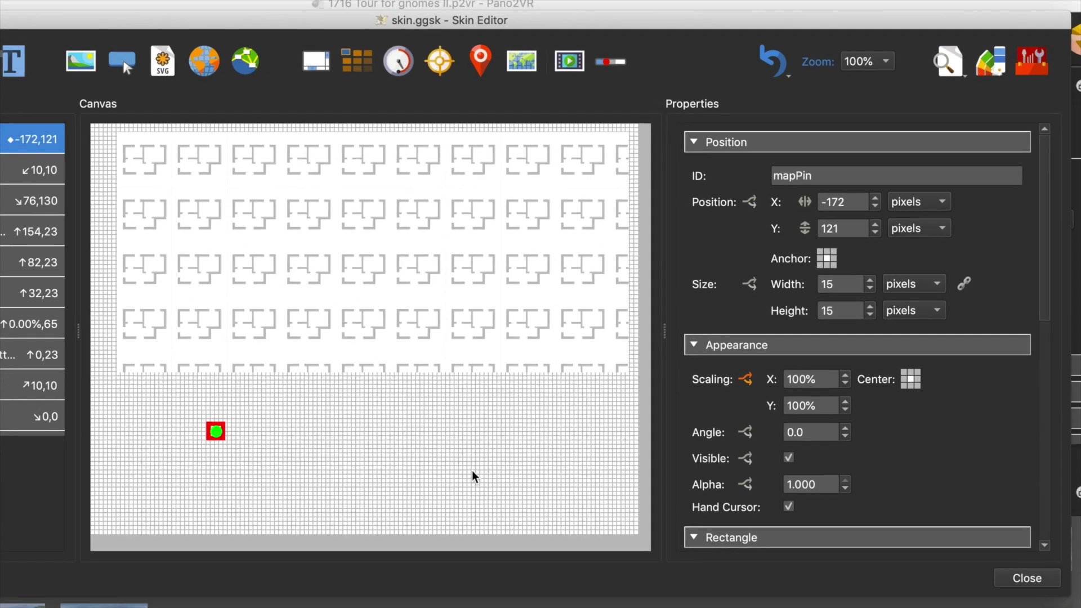
{"action": "left_click", "coordinate": [420, 519]}
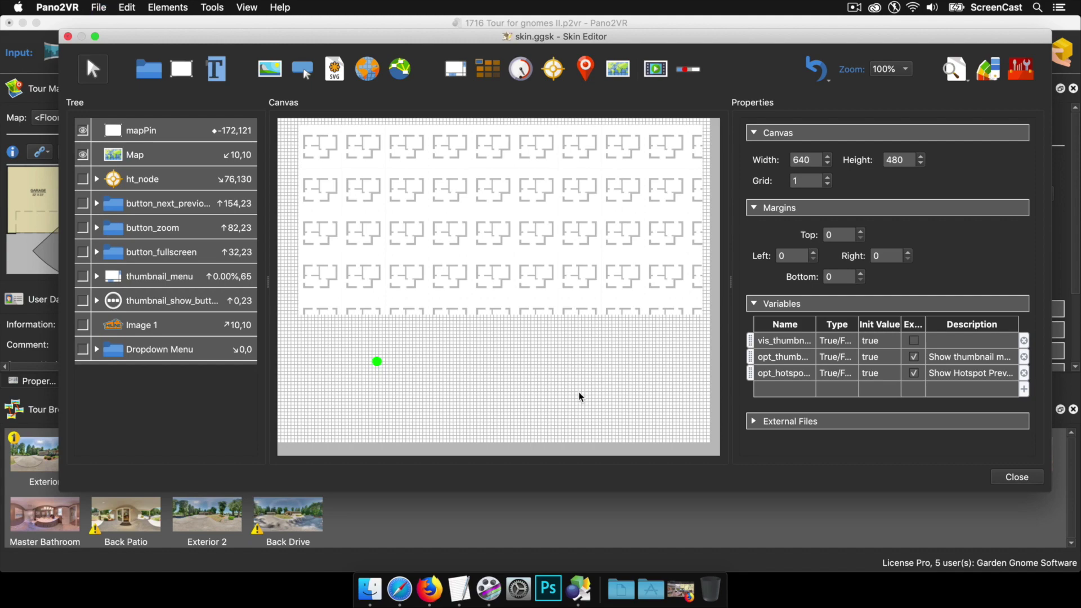
Regenerate the output, check the pin and radar alignment by rotating the Great Room view, and close the preview
{"action": "key", "text": "super+g"}
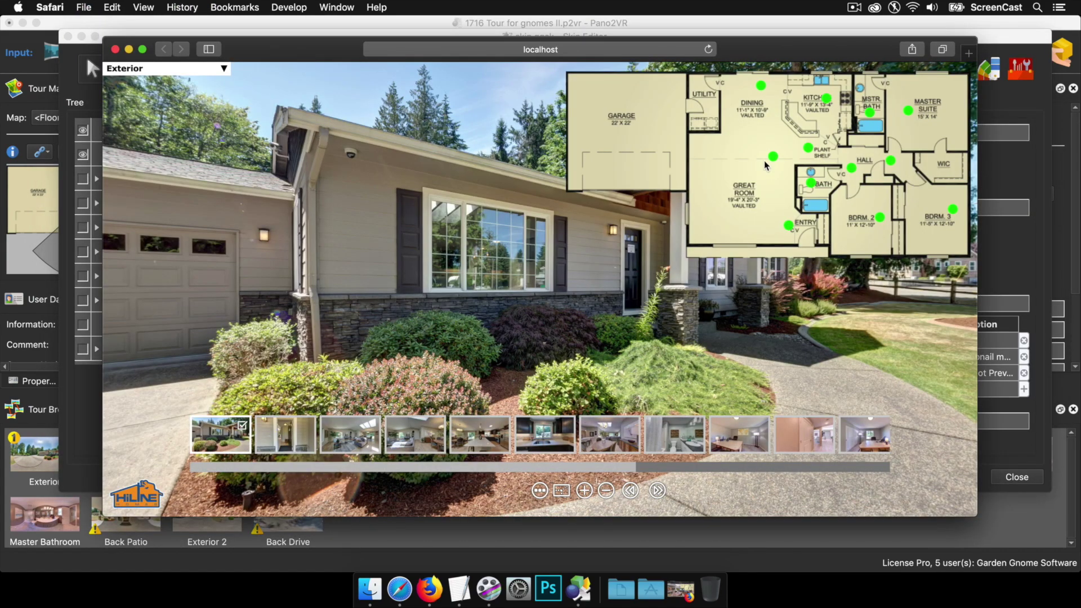
{"action": "left_click", "coordinate": [773, 157]}
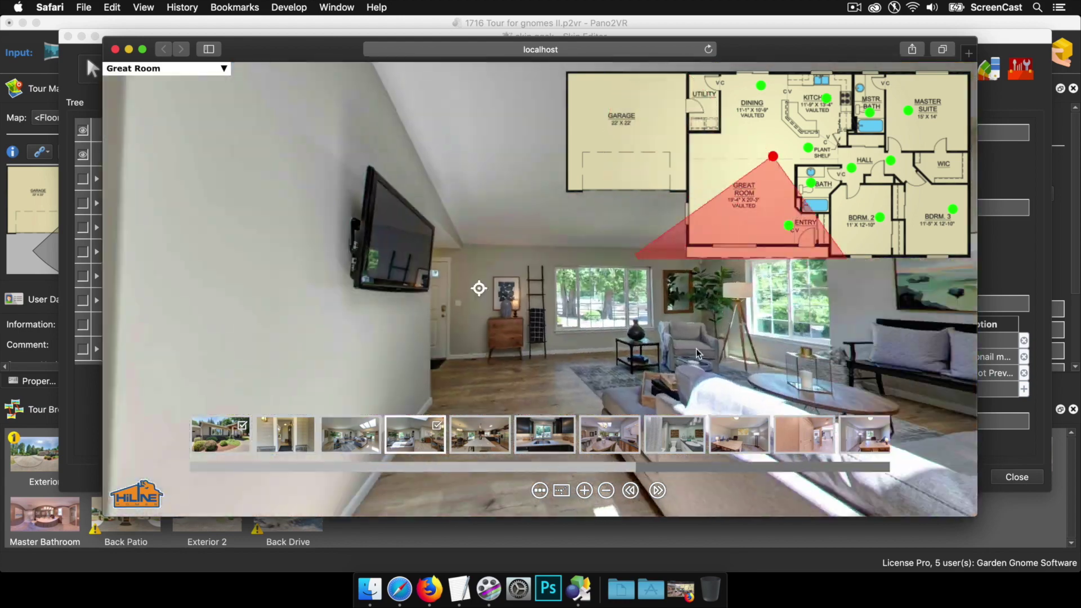
{"action": "left_click_drag", "start_coordinate": [698, 354], "coordinate": [860, 348]}
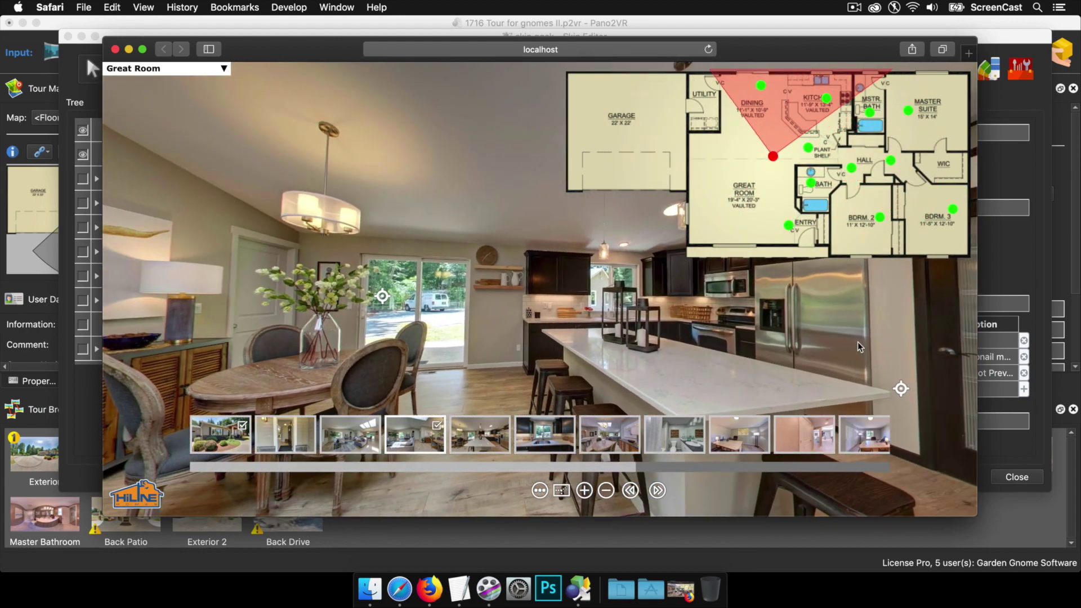
{"action": "left_click", "coordinate": [118, 52]}
Set the radar size of the skin's Map element to 65 px
{"action": "left_click", "coordinate": [534, 273]}
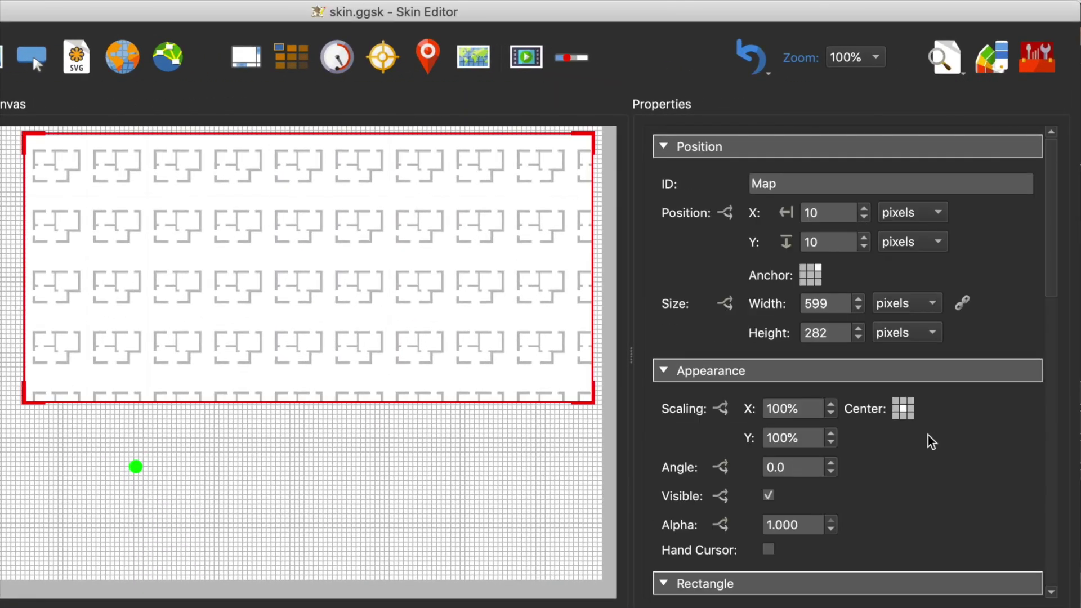
{"action": "scroll", "coordinate": [957, 457], "scroll_direction": "down", "scroll_amount": 15}
{"action": "scroll", "coordinate": [910, 374], "scroll_direction": "up", "scroll_amount": 1}
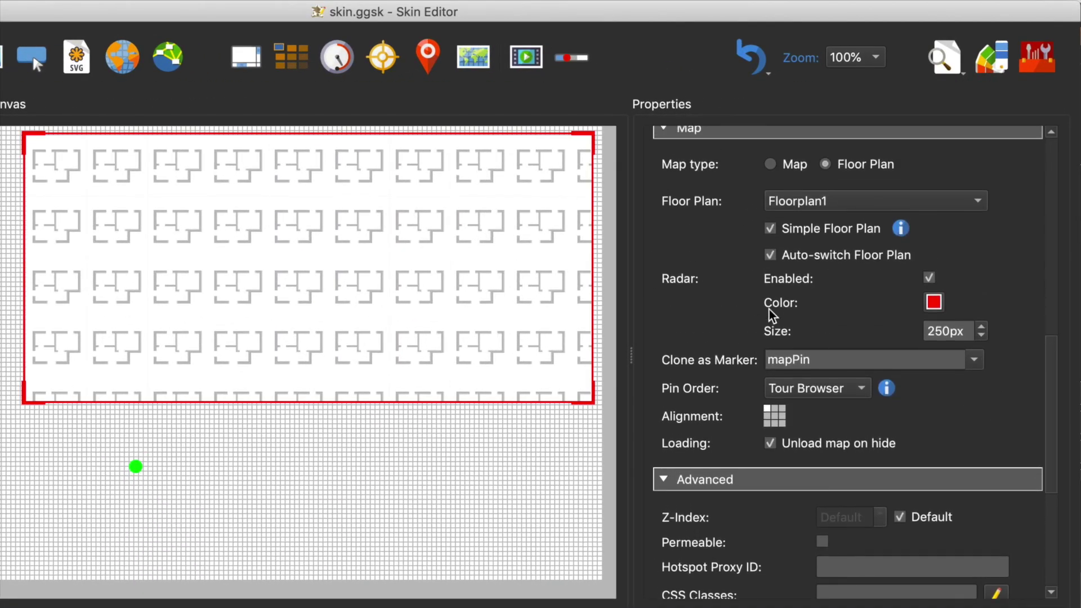
{"action": "left_click_drag", "start_coordinate": [970, 333], "coordinate": [832, 331]}
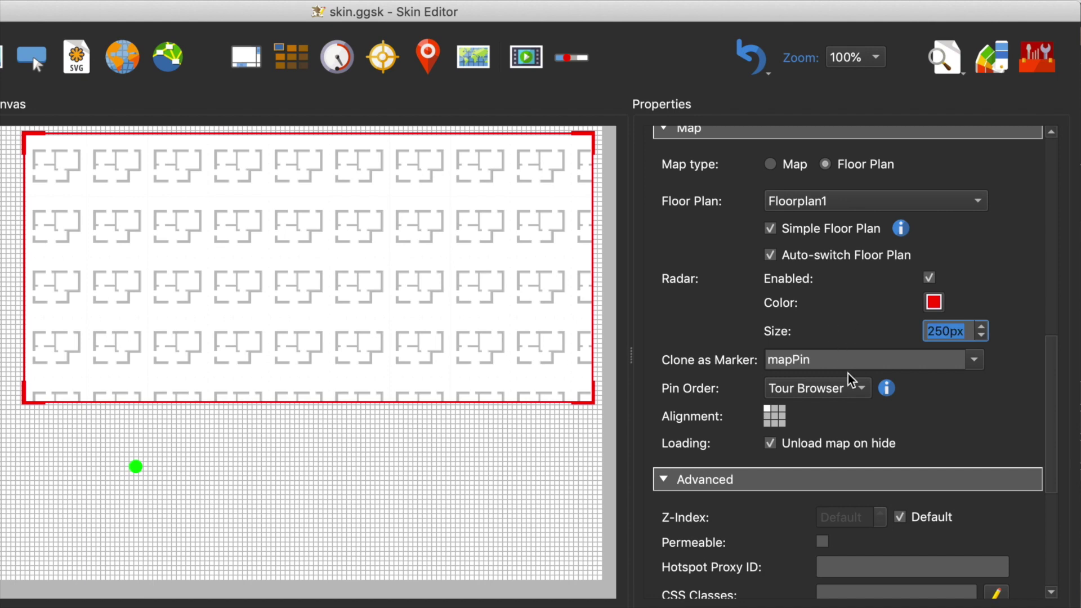
{"action": "type", "text": "65"}
Regenerate the output, check the radar size in the Foyer, Great Room and Dining Room, and close the preview
{"action": "left_click", "coordinate": [614, 445]}
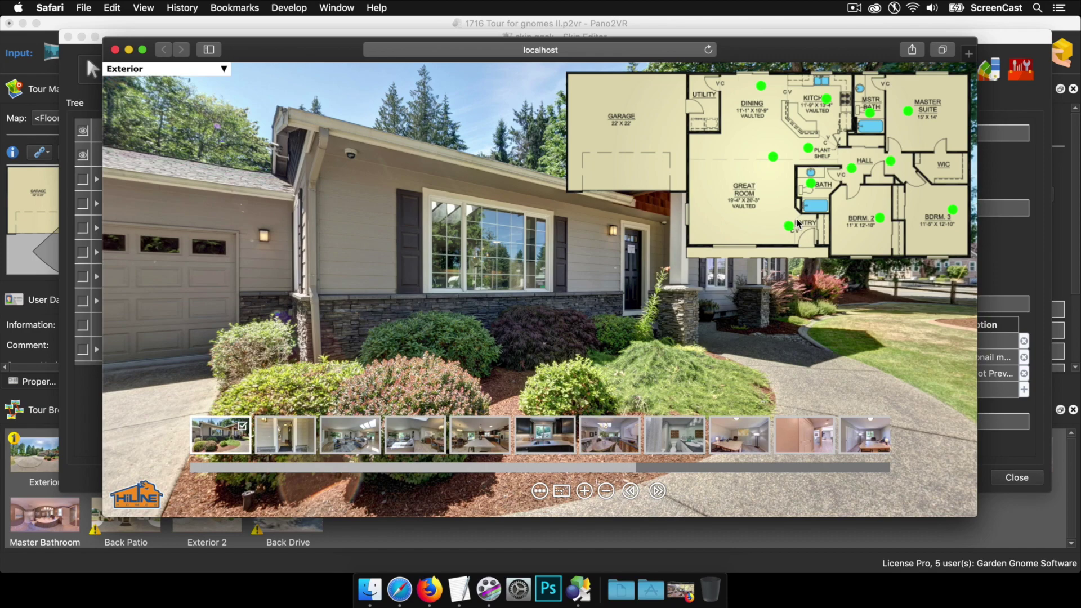
{"action": "left_click", "coordinate": [796, 224]}
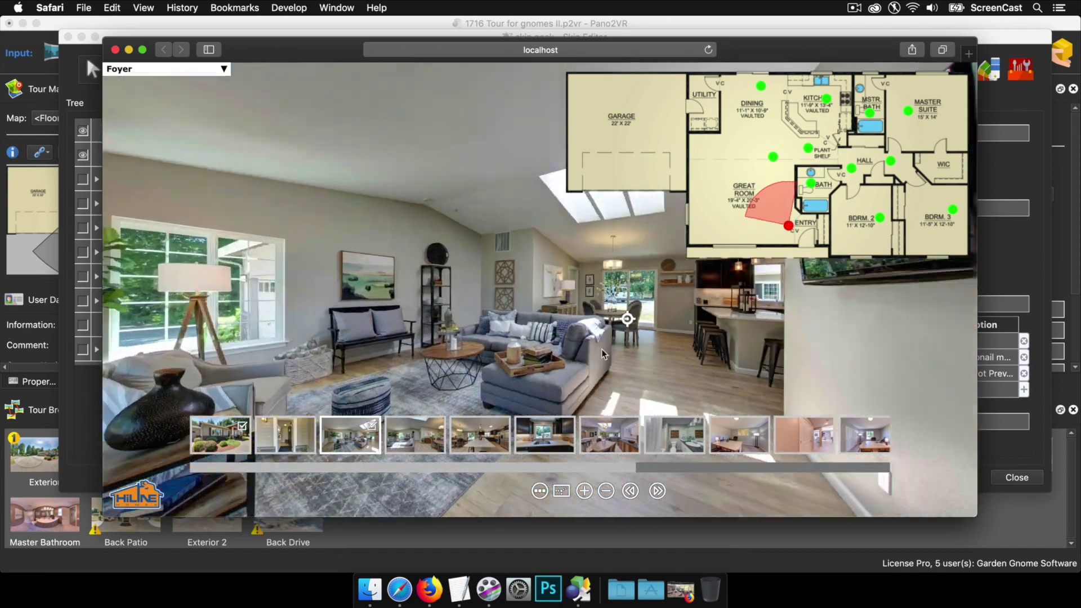
{"action": "left_click_drag", "start_coordinate": [603, 353], "coordinate": [523, 354]}
{"action": "left_click", "coordinate": [523, 325]}
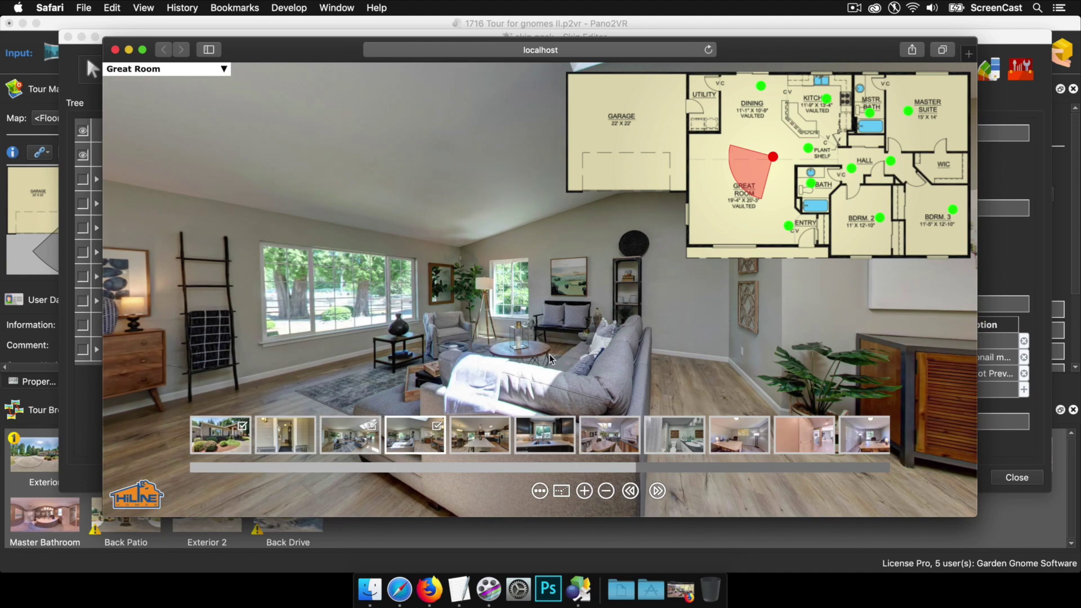
{"action": "left_click_drag", "start_coordinate": [634, 361], "coordinate": [573, 354]}
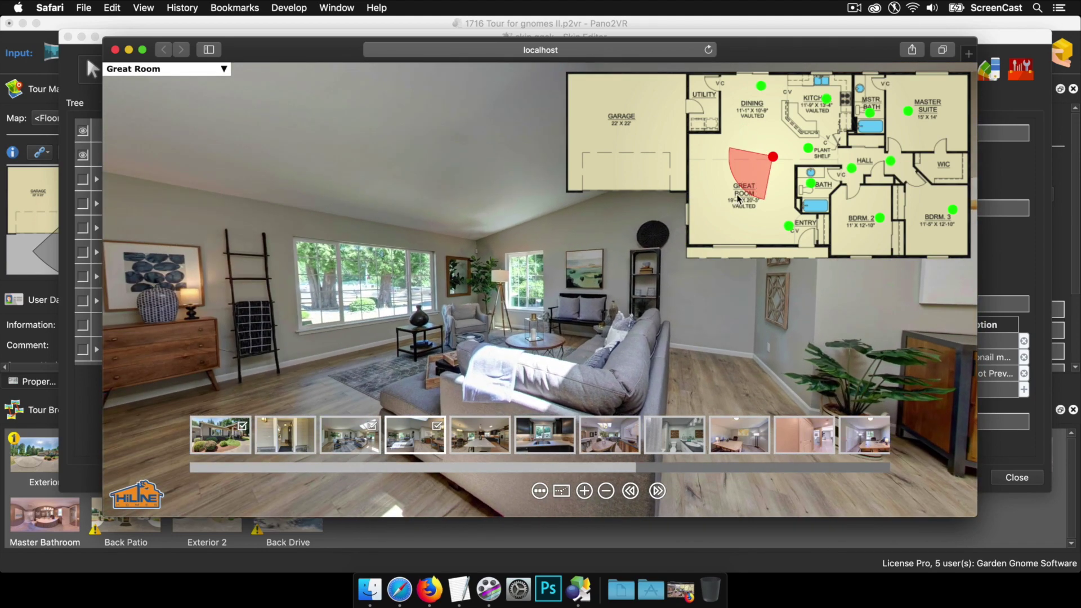
{"action": "left_click", "coordinate": [496, 363]}
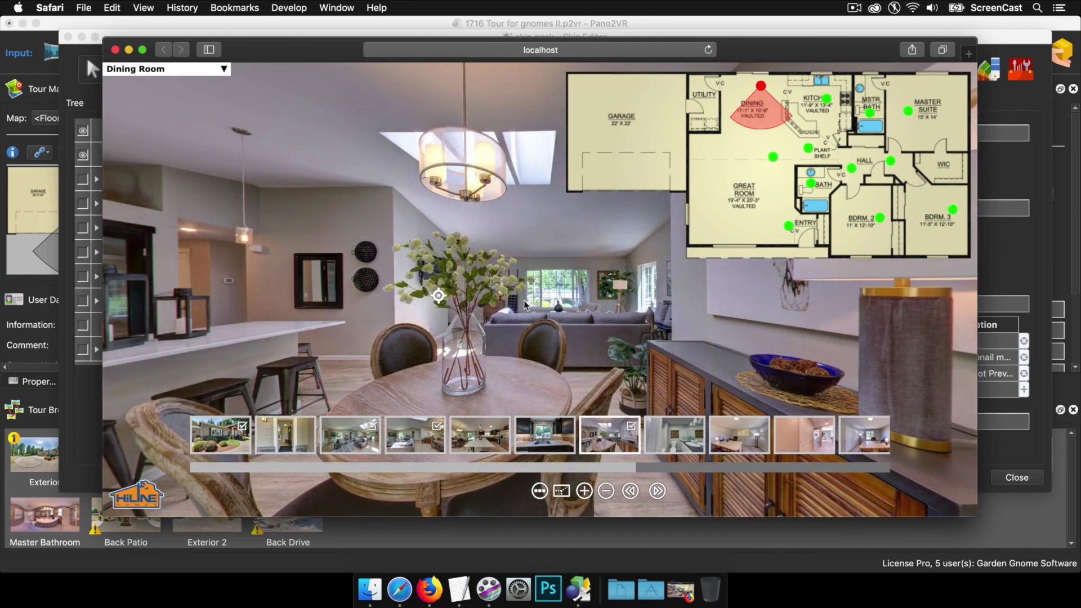
{"action": "left_click_drag", "start_coordinate": [401, 370], "coordinate": [475, 350]}
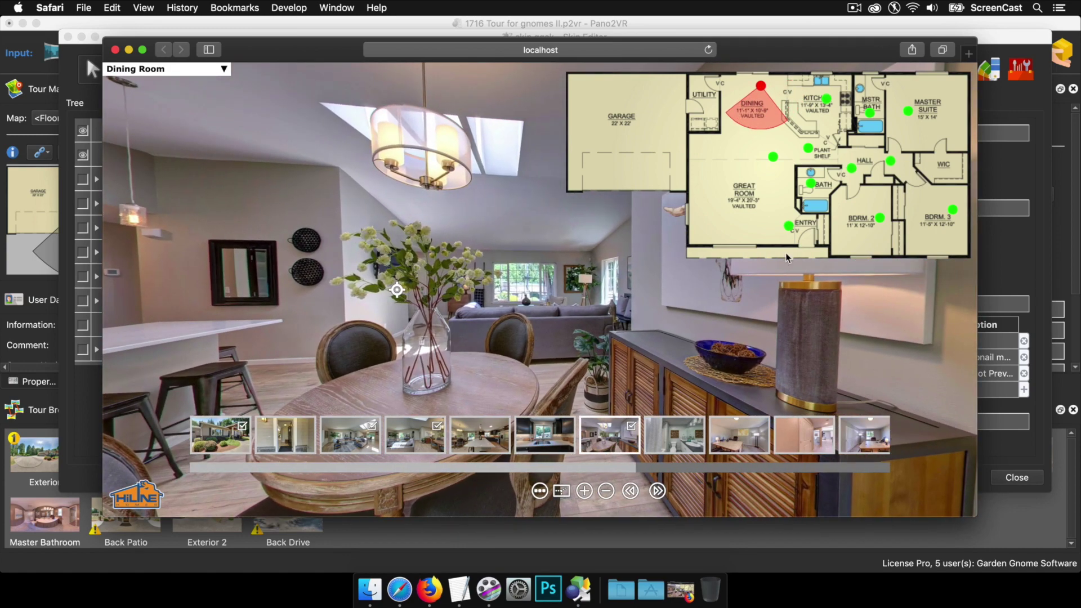
{"action": "left_click", "coordinate": [789, 226]}
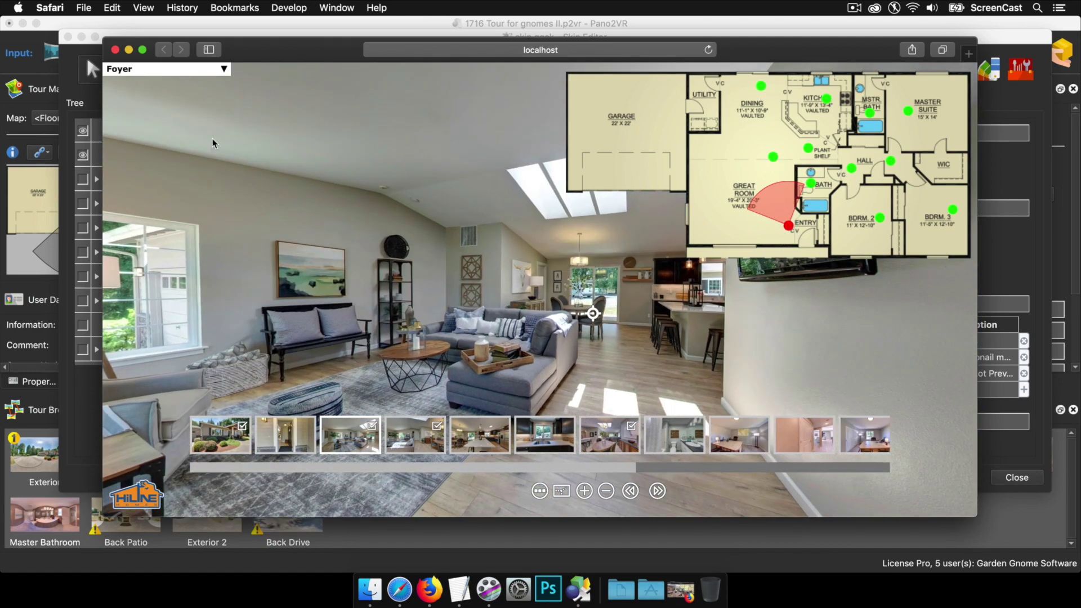
{"action": "left_click", "coordinate": [115, 51]}
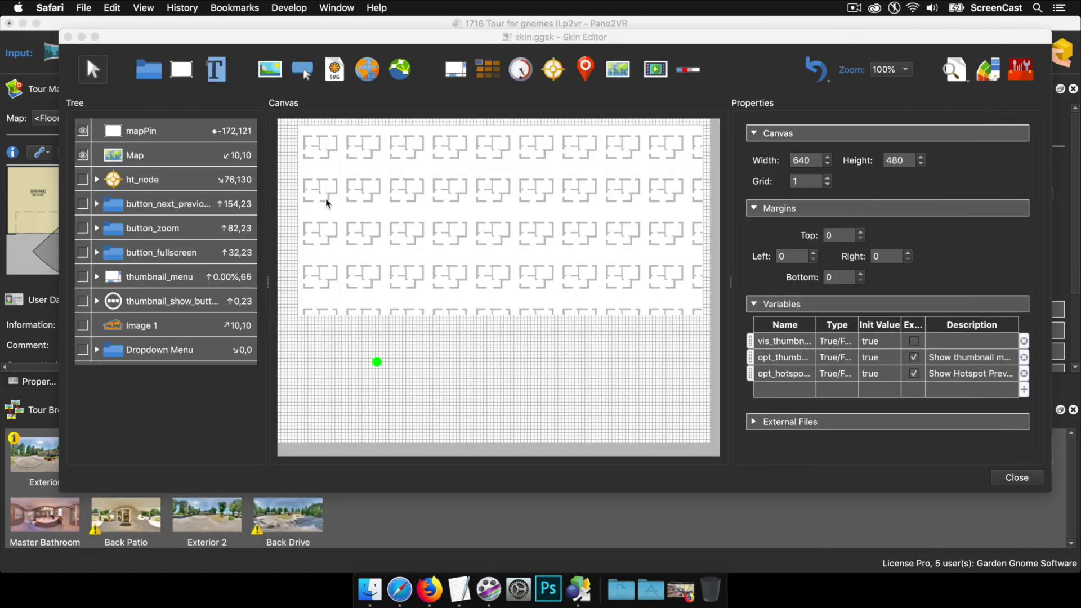
Close the Skin Editor and set the target view of the Foyer's Great Room hotspot to face the dining table and kitchen
{"action": "left_click", "coordinate": [1018, 479]}
{"action": "left_click", "coordinate": [1018, 479]}
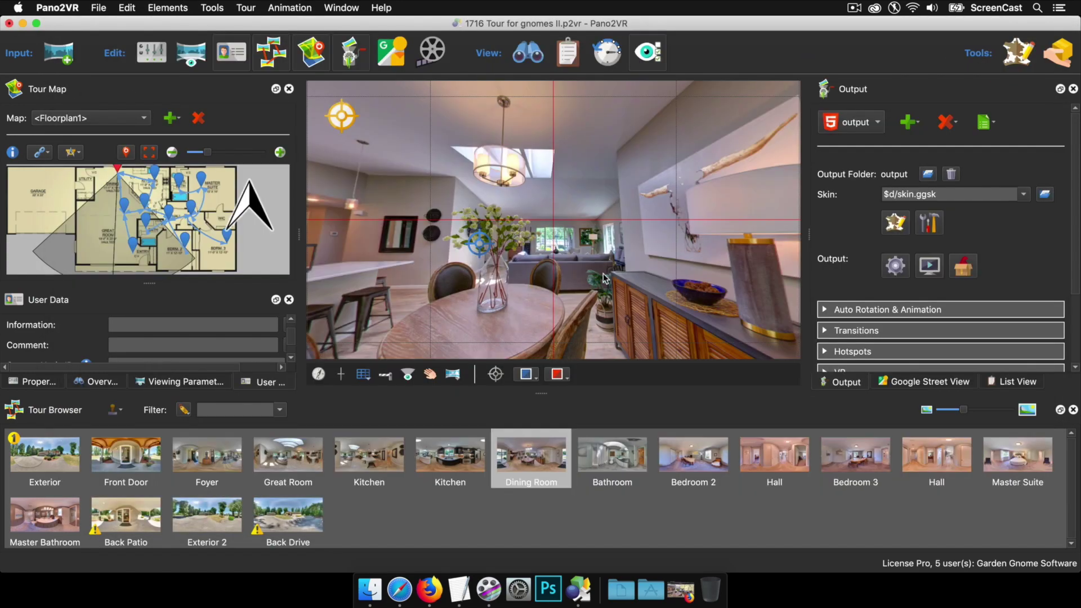
{"action": "left_click", "coordinate": [133, 246]}
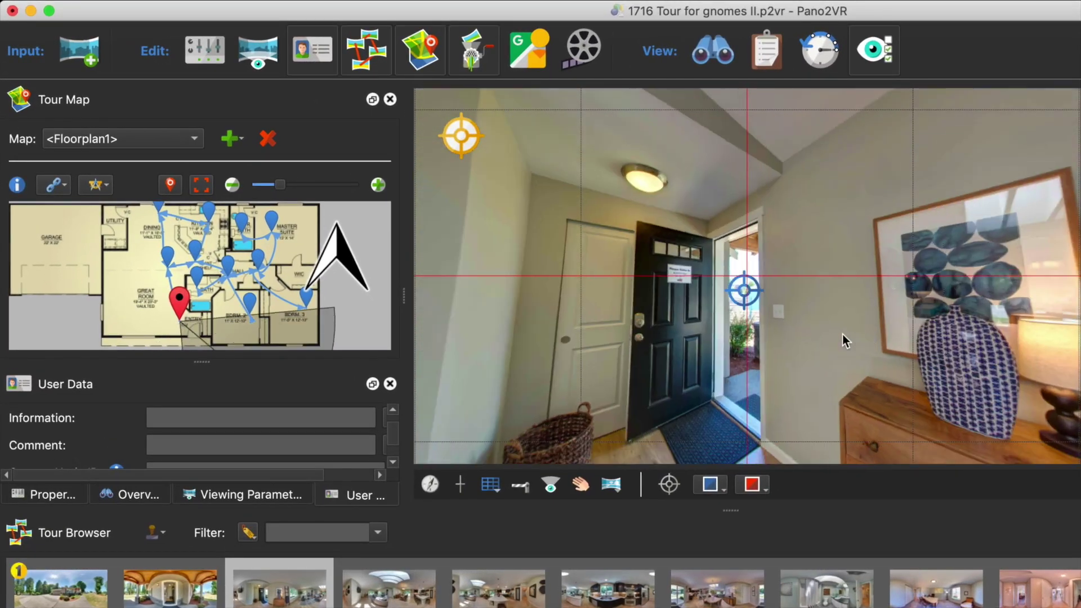
{"action": "left_click_drag", "start_coordinate": [843, 334], "coordinate": [902, 363]}
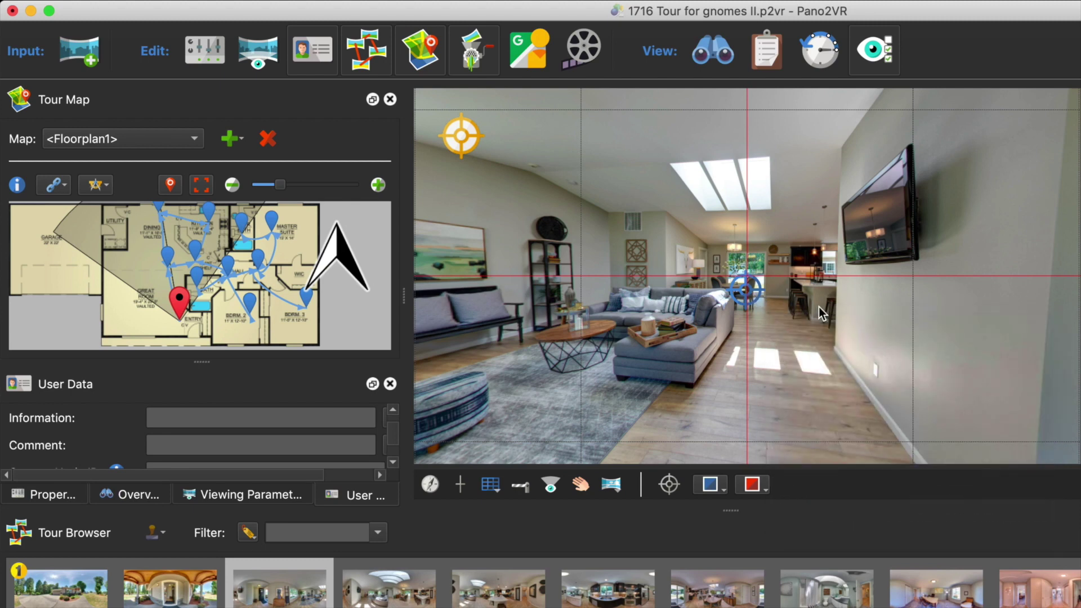
{"action": "double_click", "coordinate": [745, 290]}
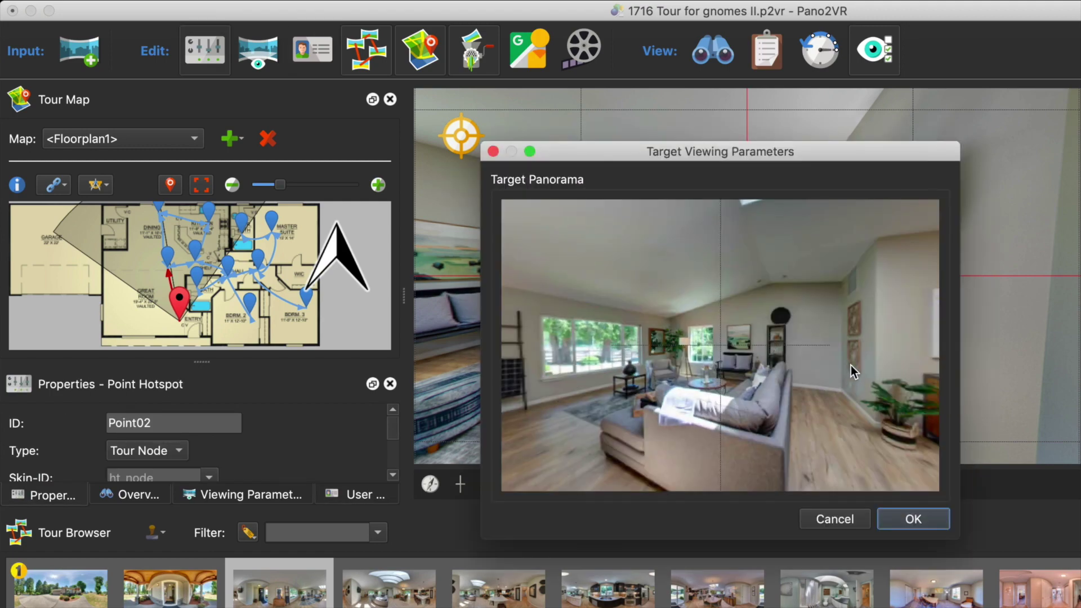
{"action": "left_click_drag", "start_coordinate": [851, 366], "coordinate": [788, 379]}
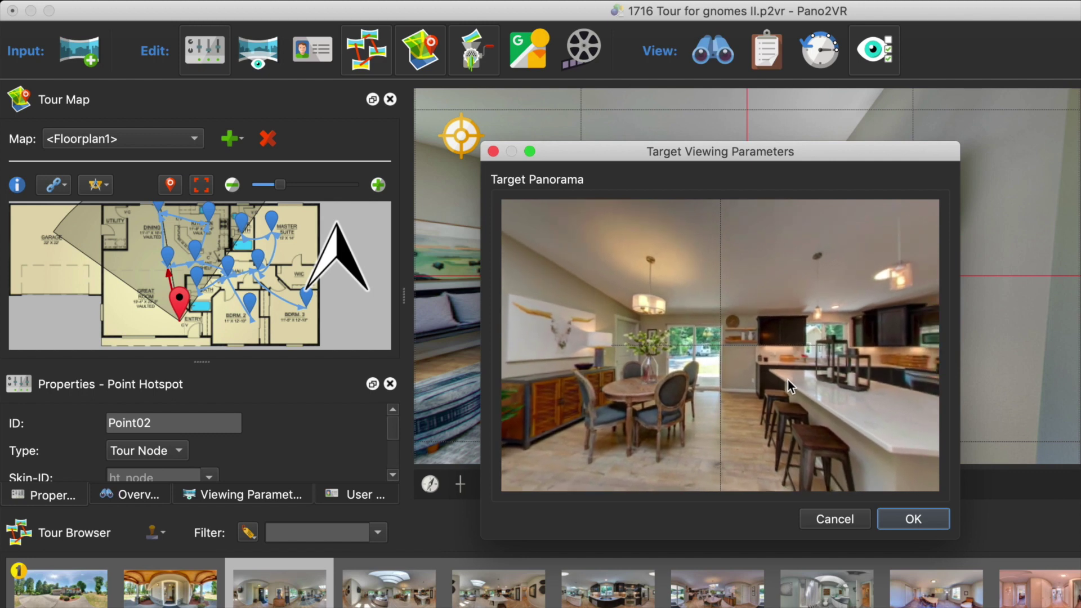
{"action": "left_click", "coordinate": [915, 523]}
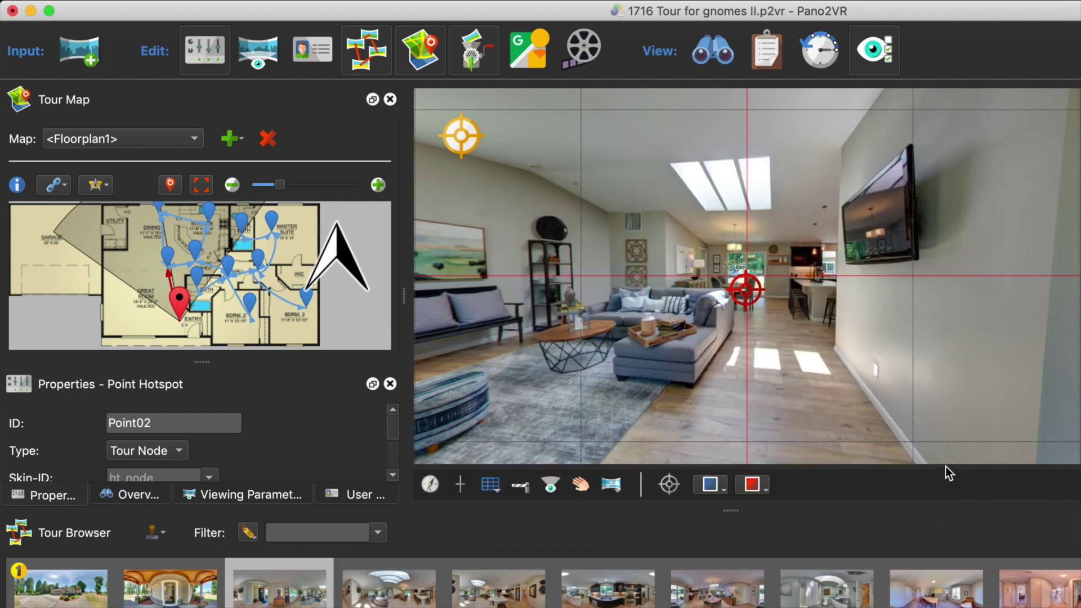
Set the target view of the Great Room's Dining Room hotspot to face the sliding glass door, and follow it to the Dining Room
{"action": "double_click", "coordinate": [743, 298]}
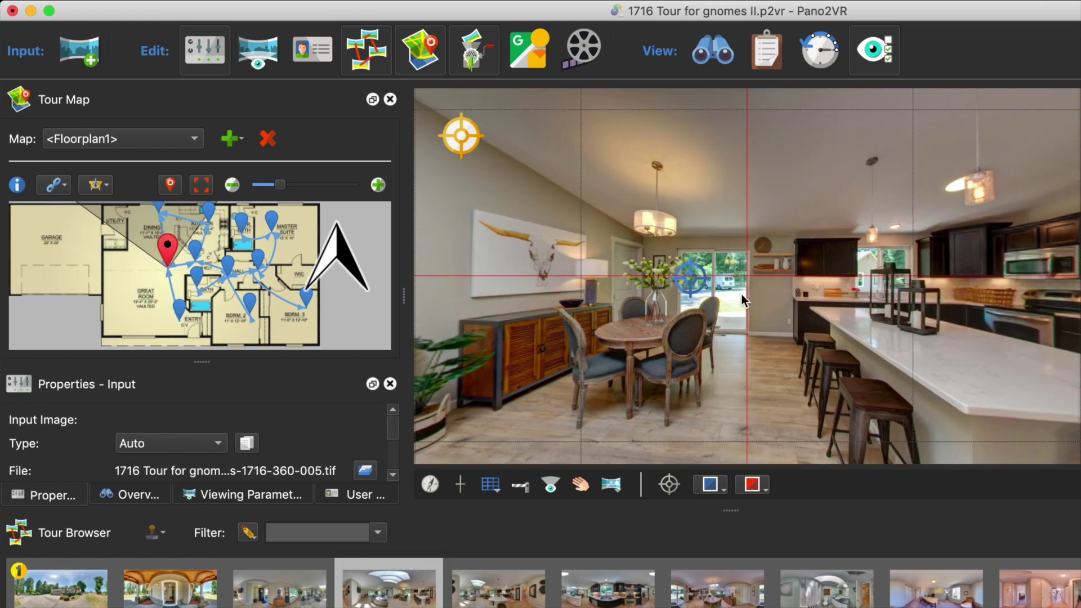
{"action": "double_click", "coordinate": [691, 287]}
{"action": "left_click_drag", "start_coordinate": [791, 360], "coordinate": [748, 382]}
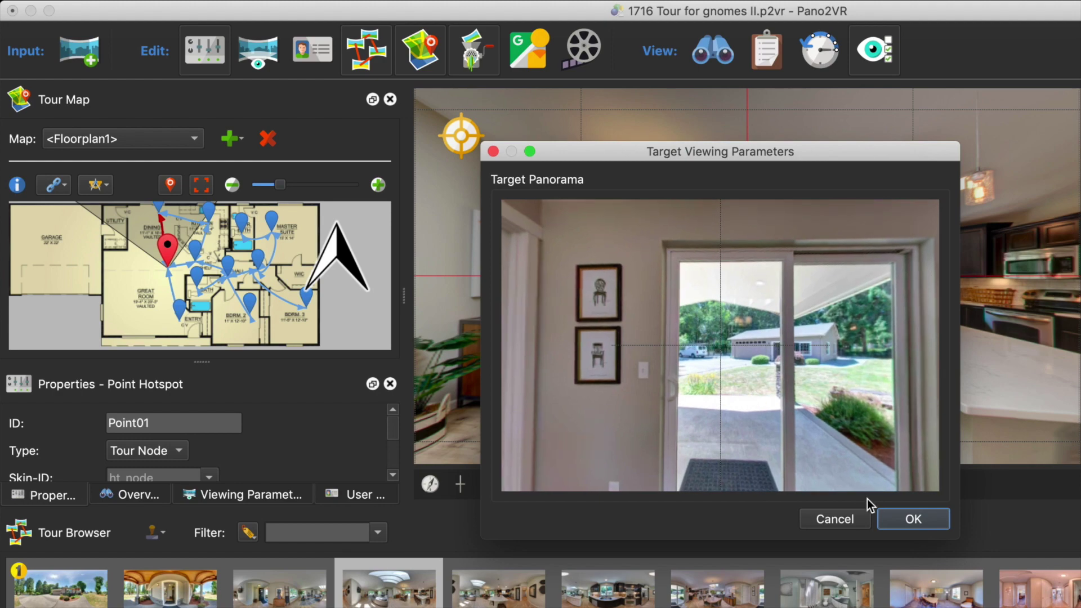
{"action": "left_click", "coordinate": [911, 519]}
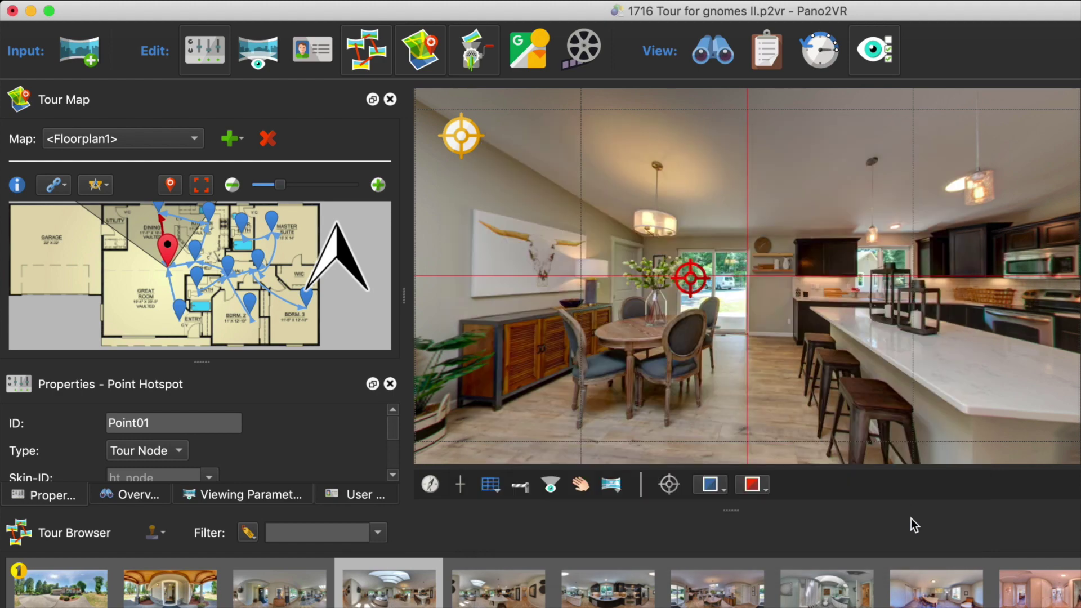
{"action": "double_click", "coordinate": [691, 280]}
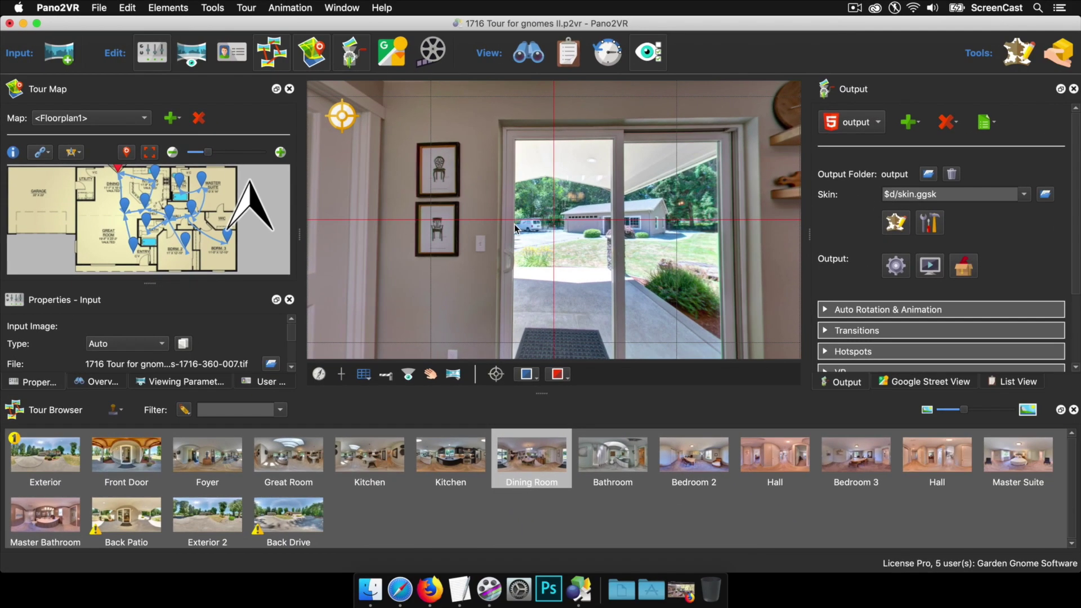
Regenerate the output, check the target views by moving from the Foyer through the Great Room to the Dining Room, and close the preview
{"action": "key", "text": "super+g"}
{"action": "key", "text": "Return"}
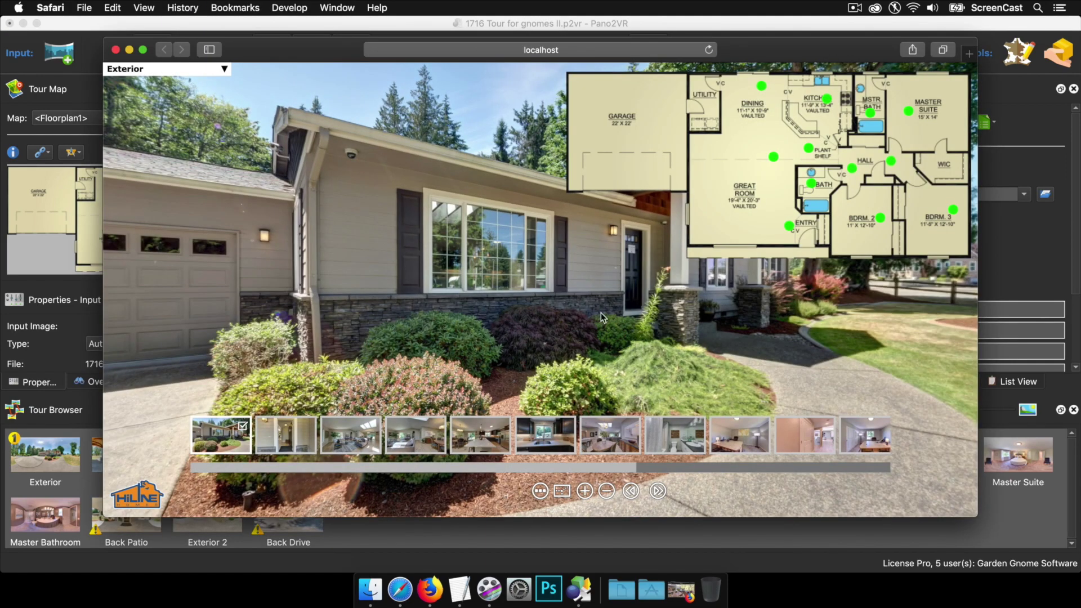
{"action": "left_click", "coordinate": [788, 226]}
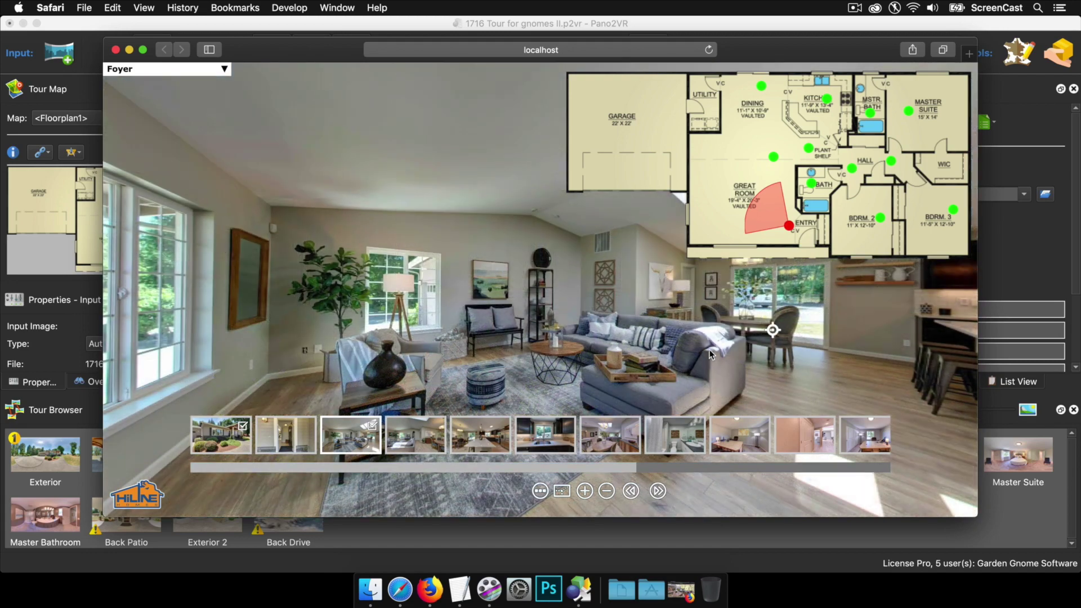
{"action": "left_click", "coordinate": [705, 354]}
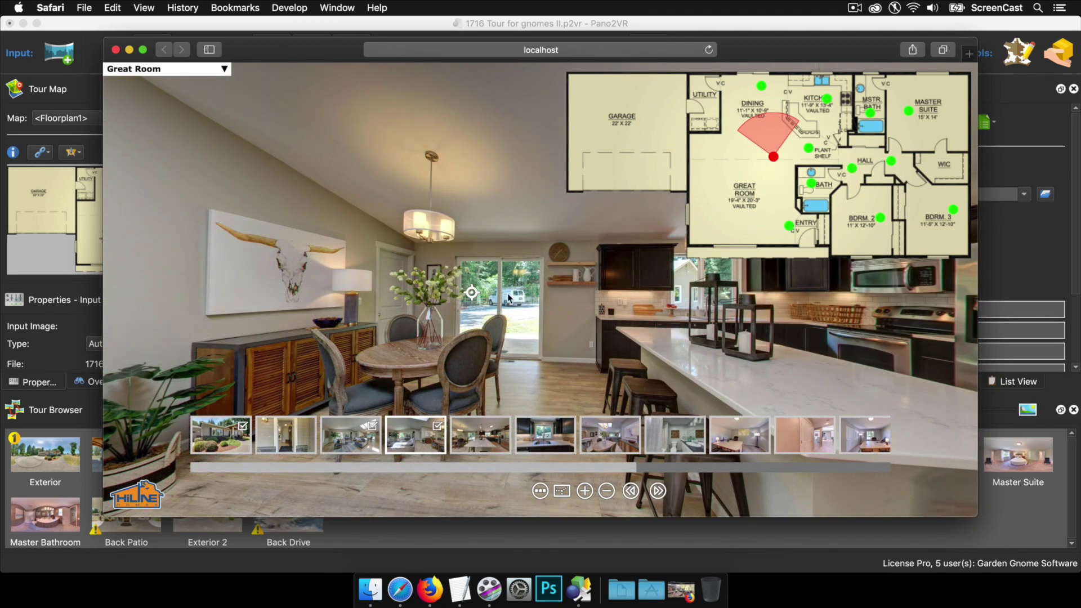
{"action": "left_click", "coordinate": [472, 294]}
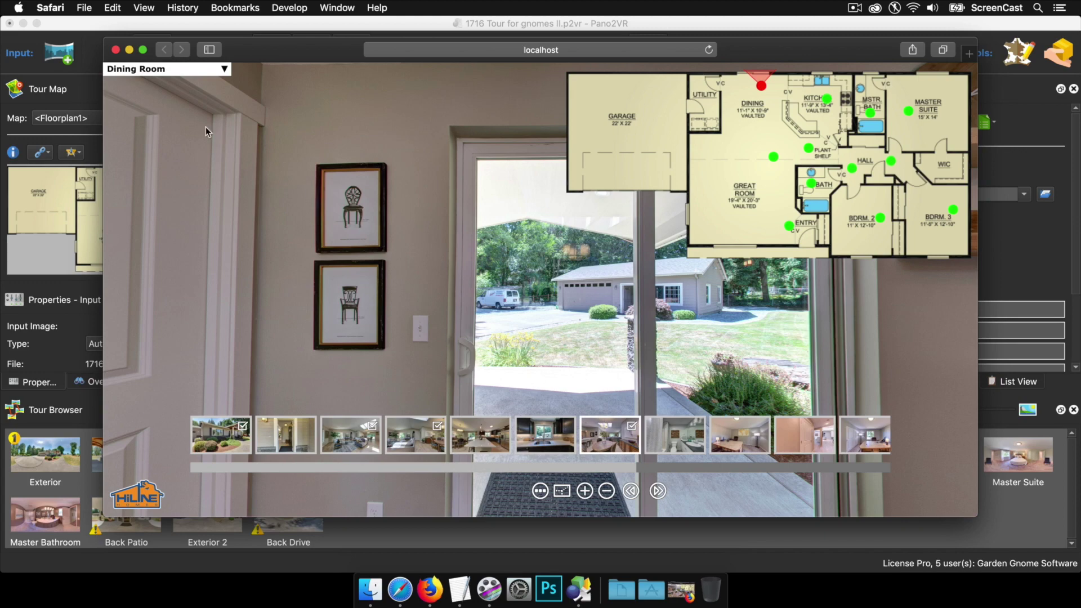
{"action": "left_click", "coordinate": [115, 51]}
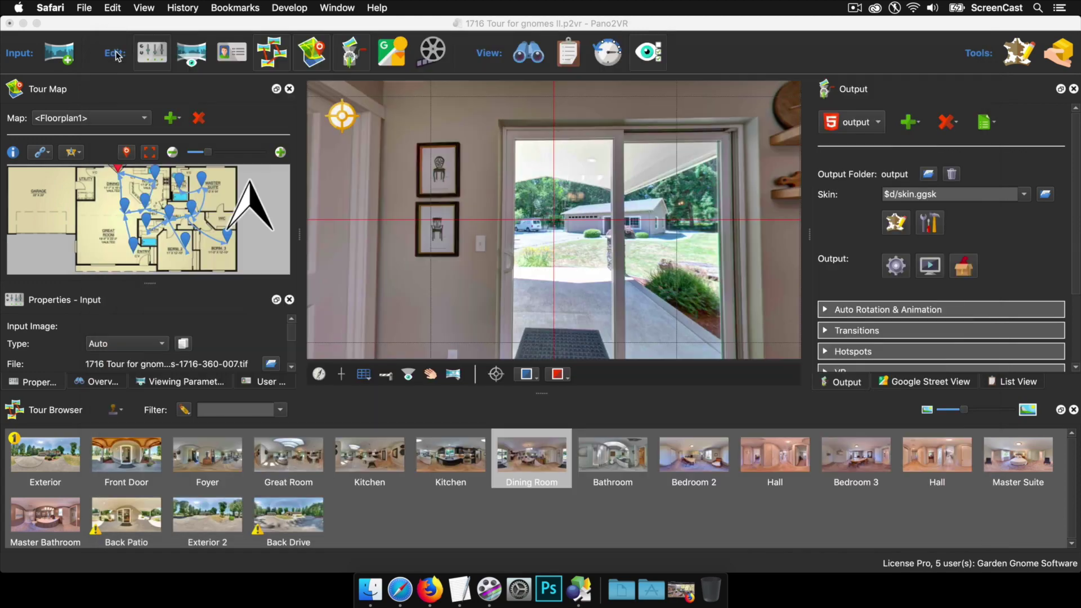
Switch to Firefox, reload the HiLine Homes Plan 1716 tour and dismiss its introduction
{"action": "left_click", "coordinate": [22, 23]}
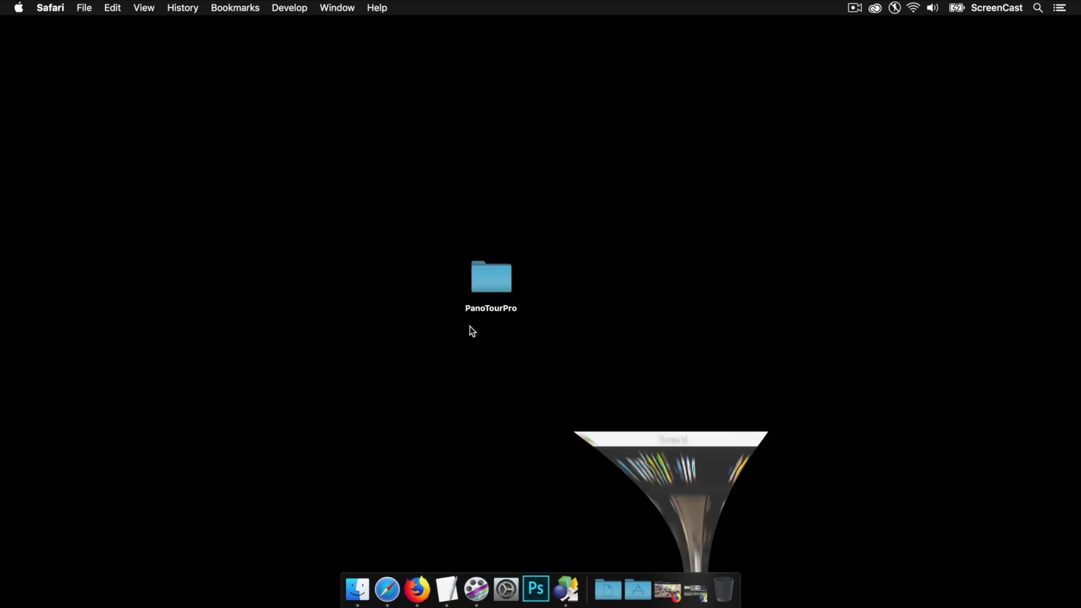
{"action": "left_click", "coordinate": [665, 580]}
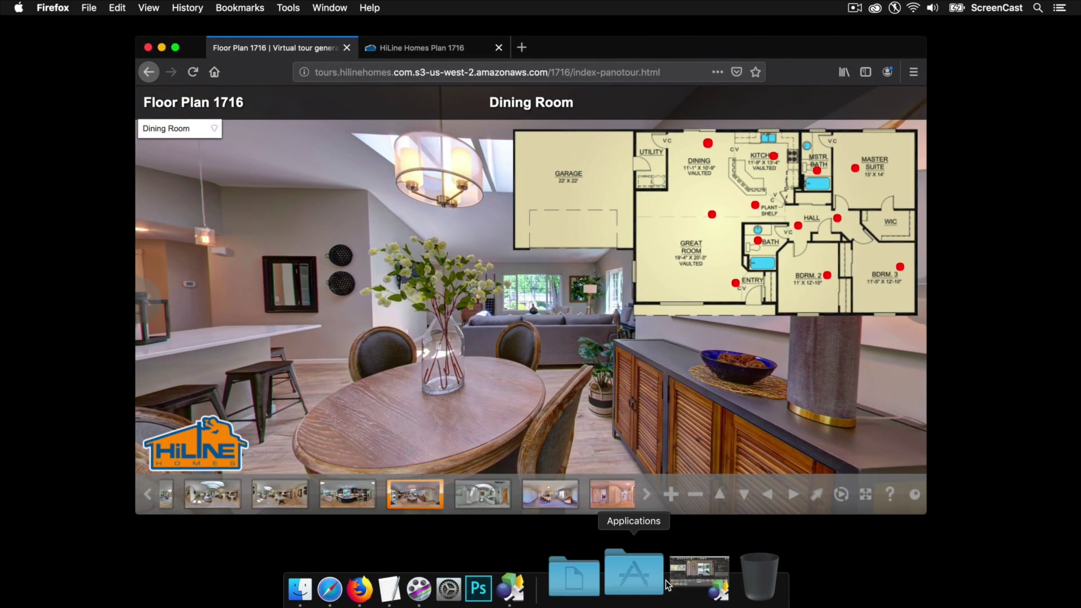
{"action": "left_click", "coordinate": [410, 47]}
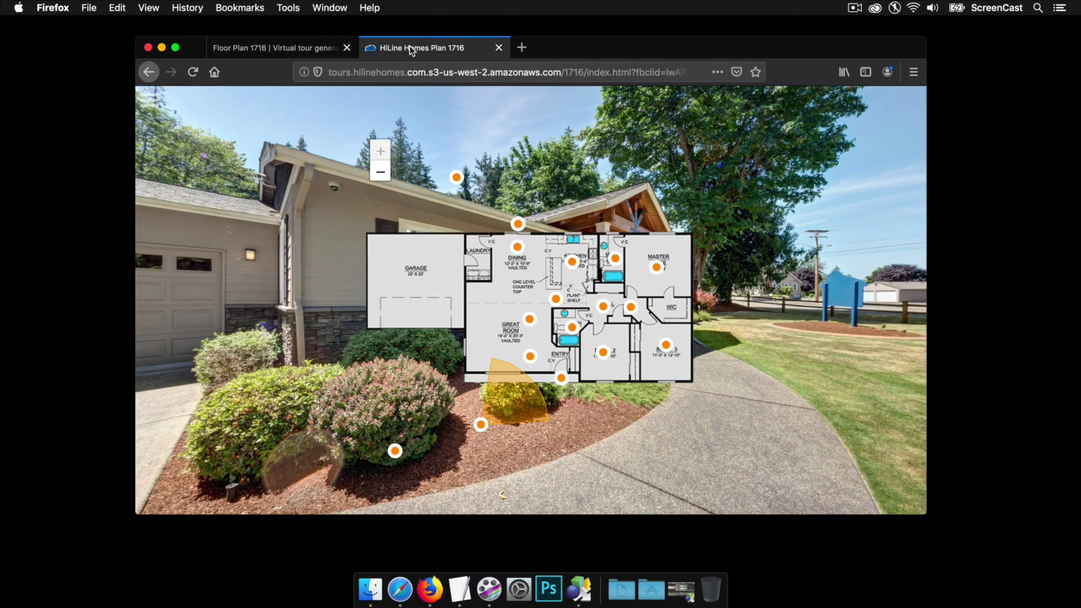
{"action": "left_click", "coordinate": [194, 73]}
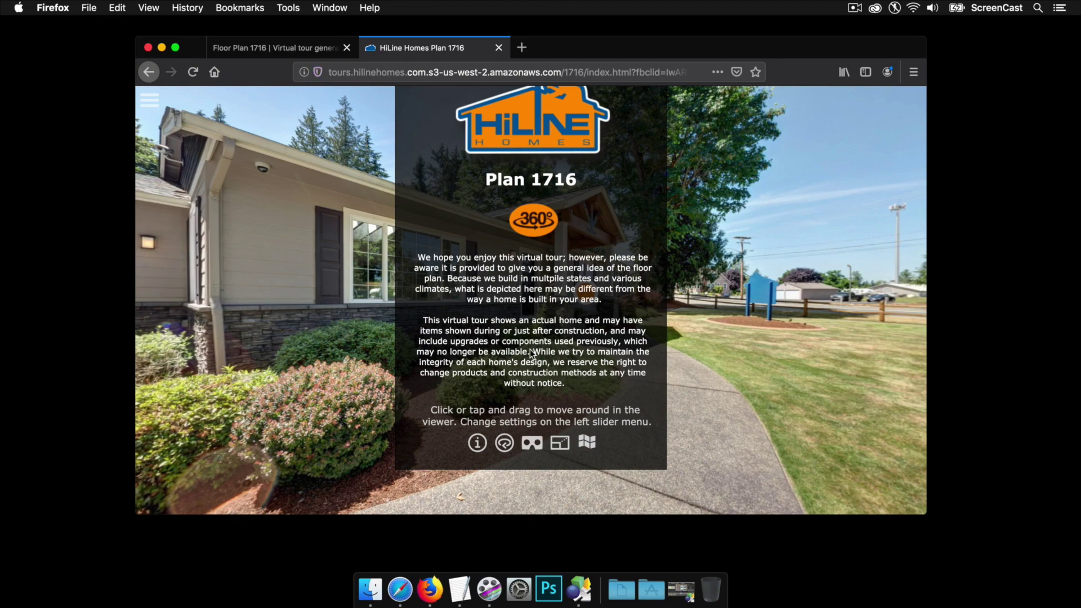
{"action": "left_click", "coordinate": [569, 346]}
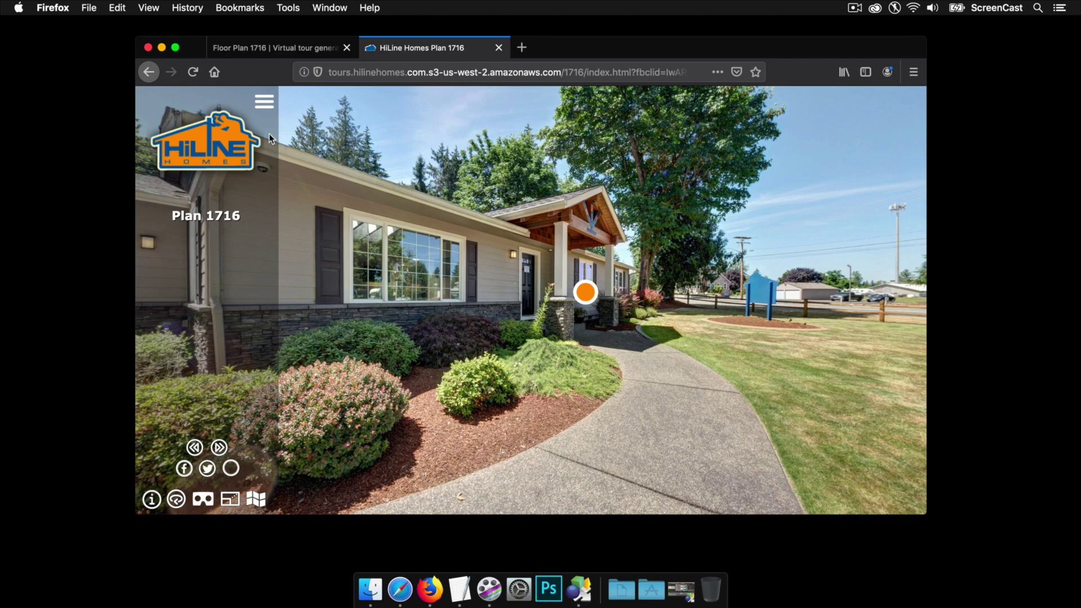
Examine the tour's slide-out menu and floor plan, open the outdoor pin above the garage and look around that panorama
{"action": "left_click", "coordinate": [264, 103]}
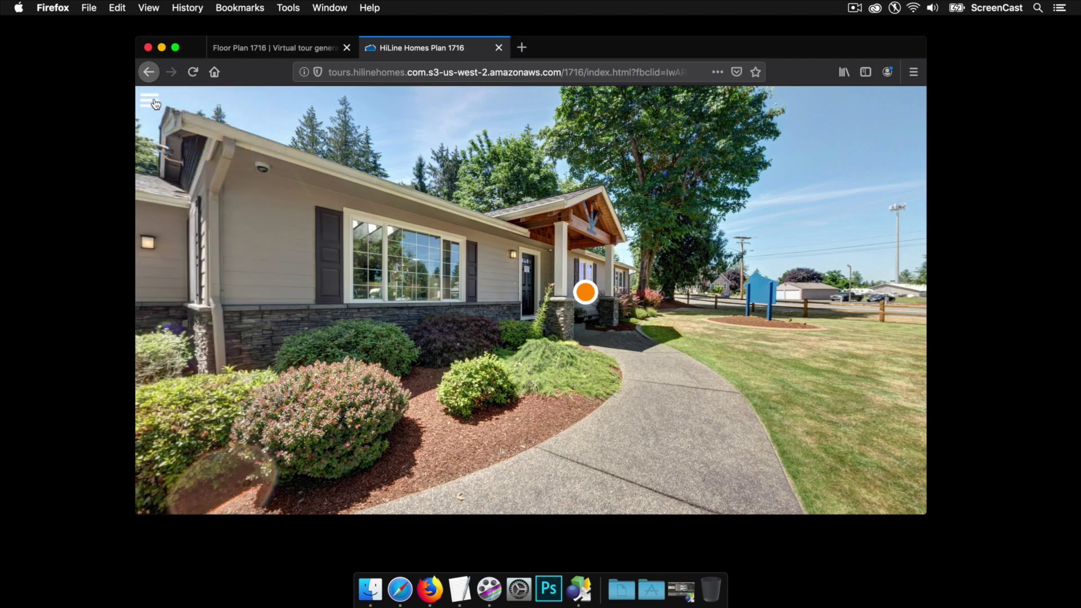
{"action": "left_click", "coordinate": [156, 104]}
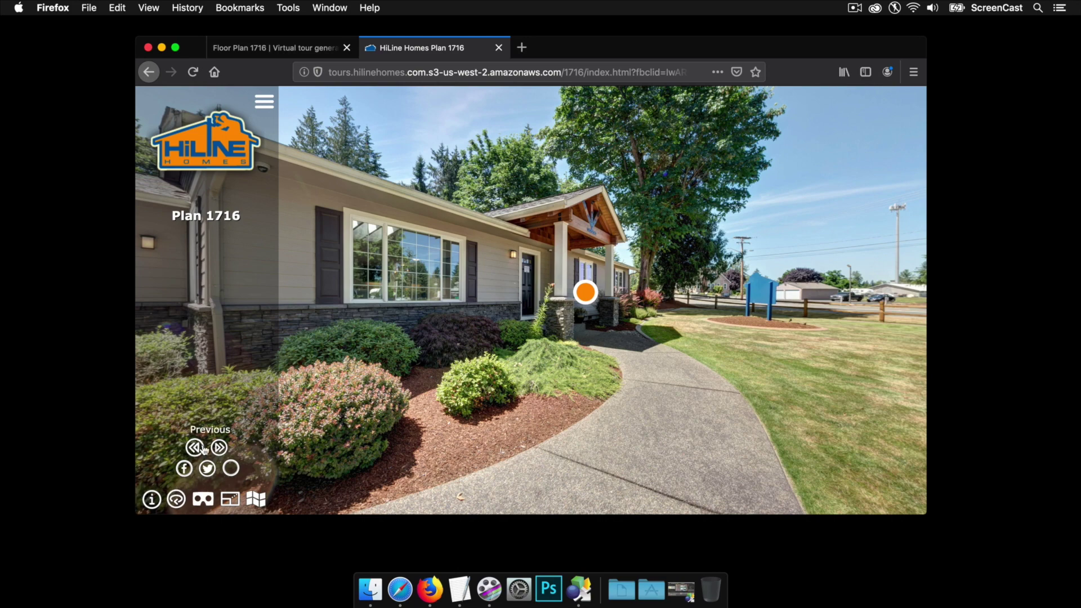
{"action": "left_click", "coordinate": [257, 500]}
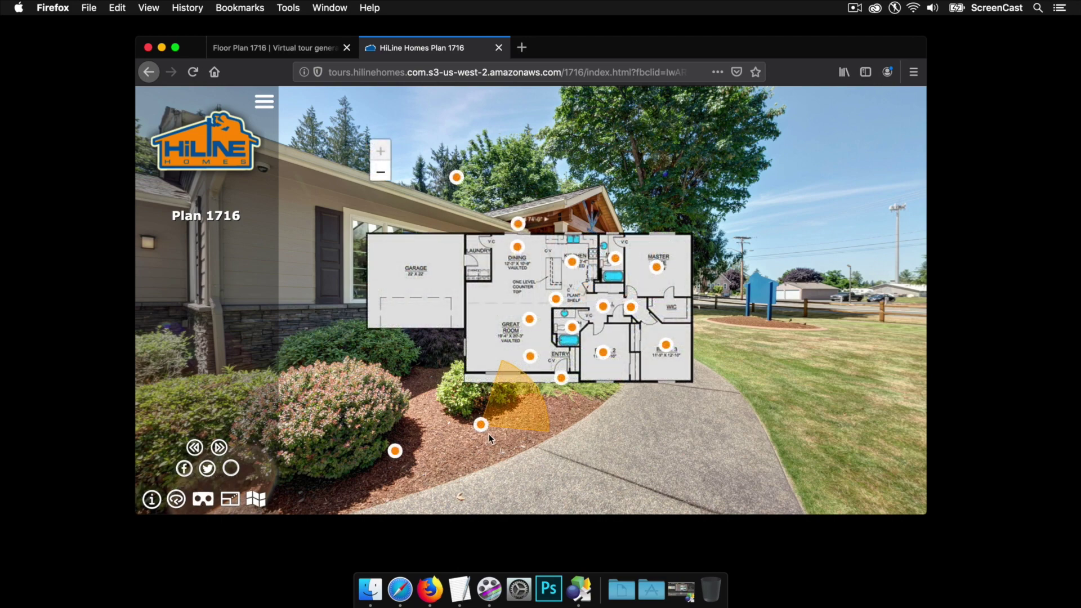
{"action": "left_click", "coordinate": [457, 178]}
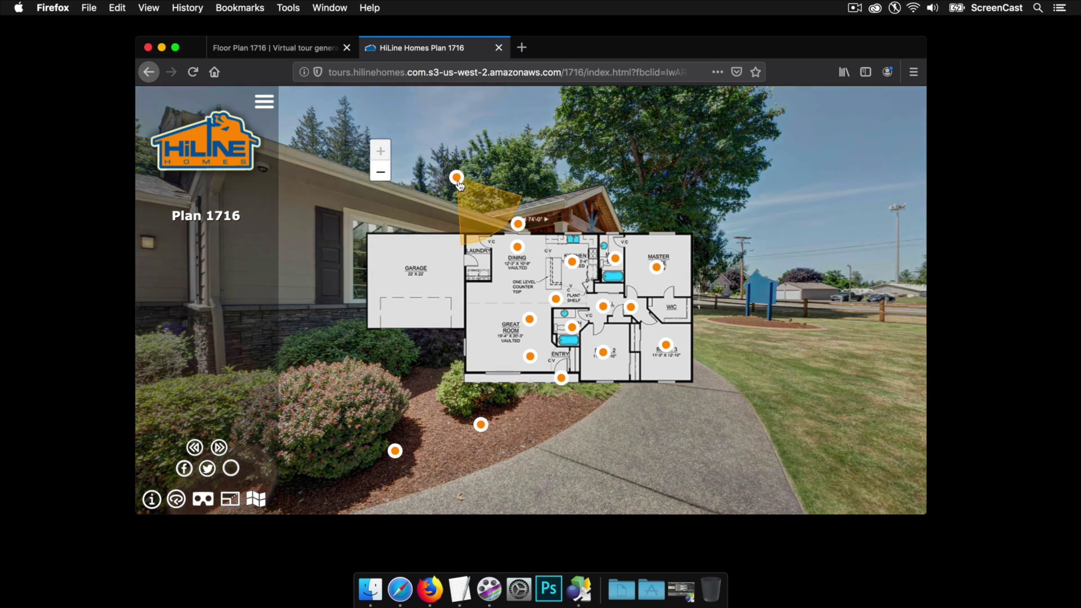
{"action": "left_click_drag", "start_coordinate": [651, 447], "coordinate": [623, 450]}
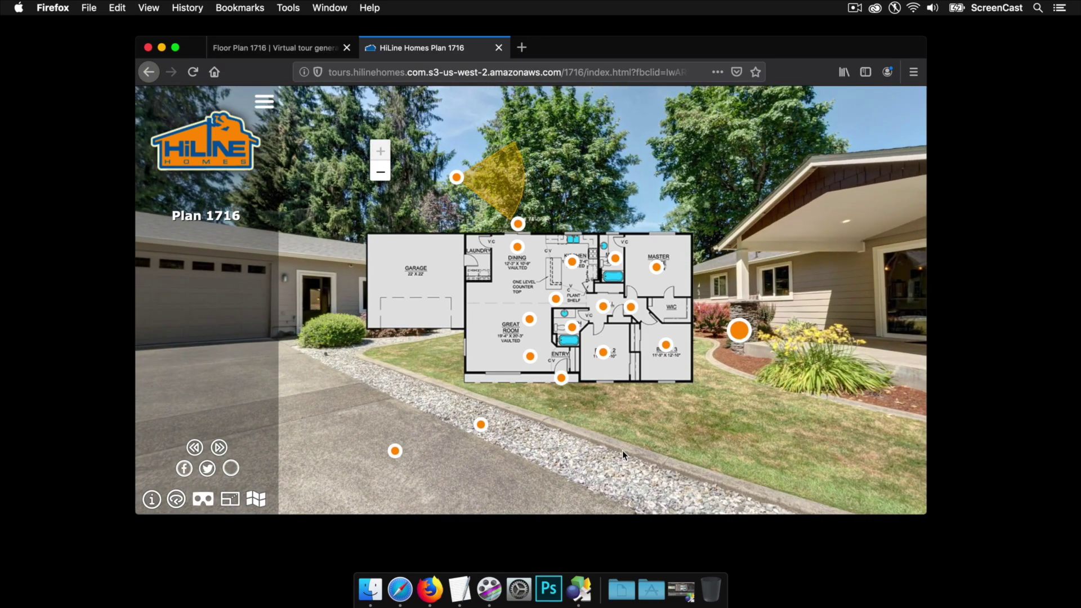